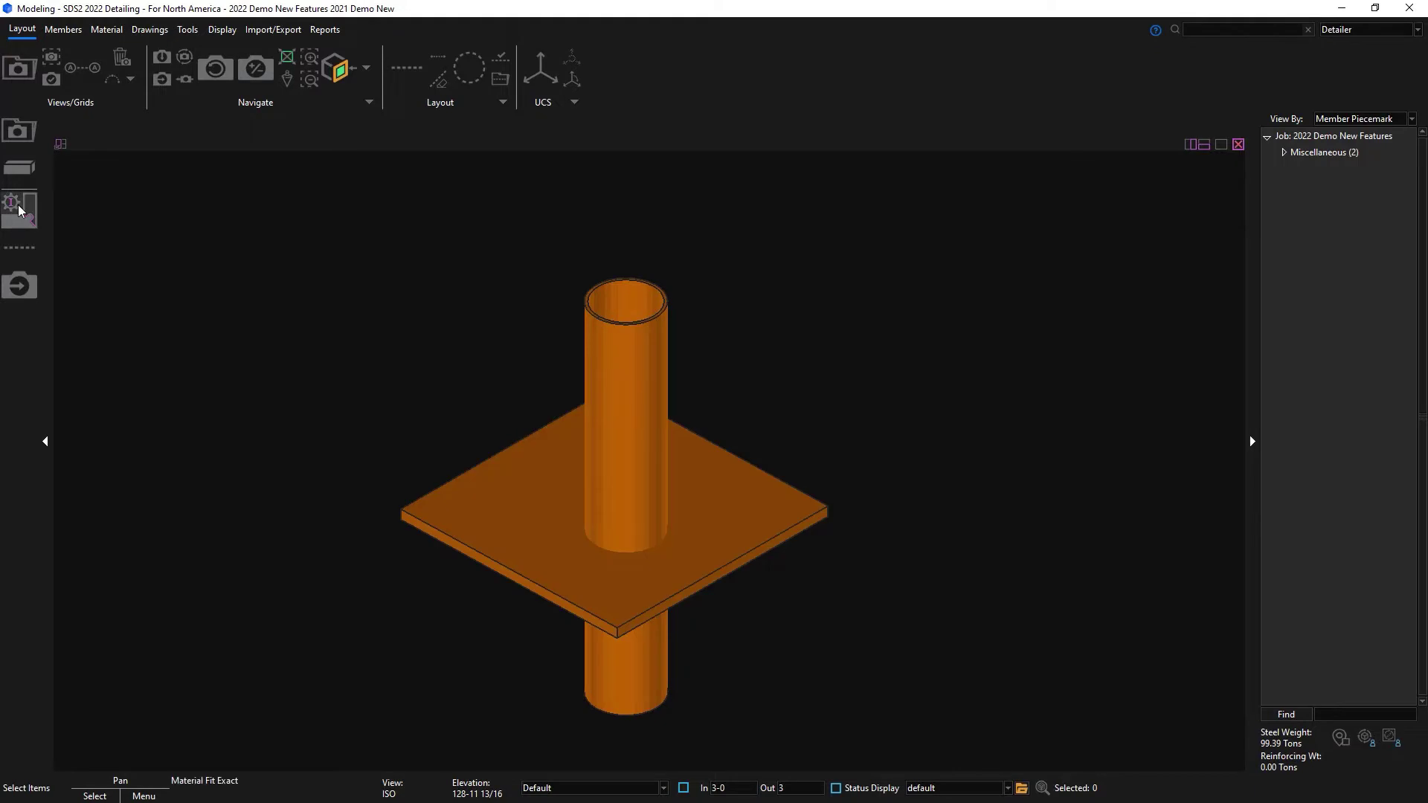
# Cut the square plate with Material Fit Exact to fit the pipe at 0 clearance
pyautogui.click(20, 210)
pyautogui.click(575, 562)
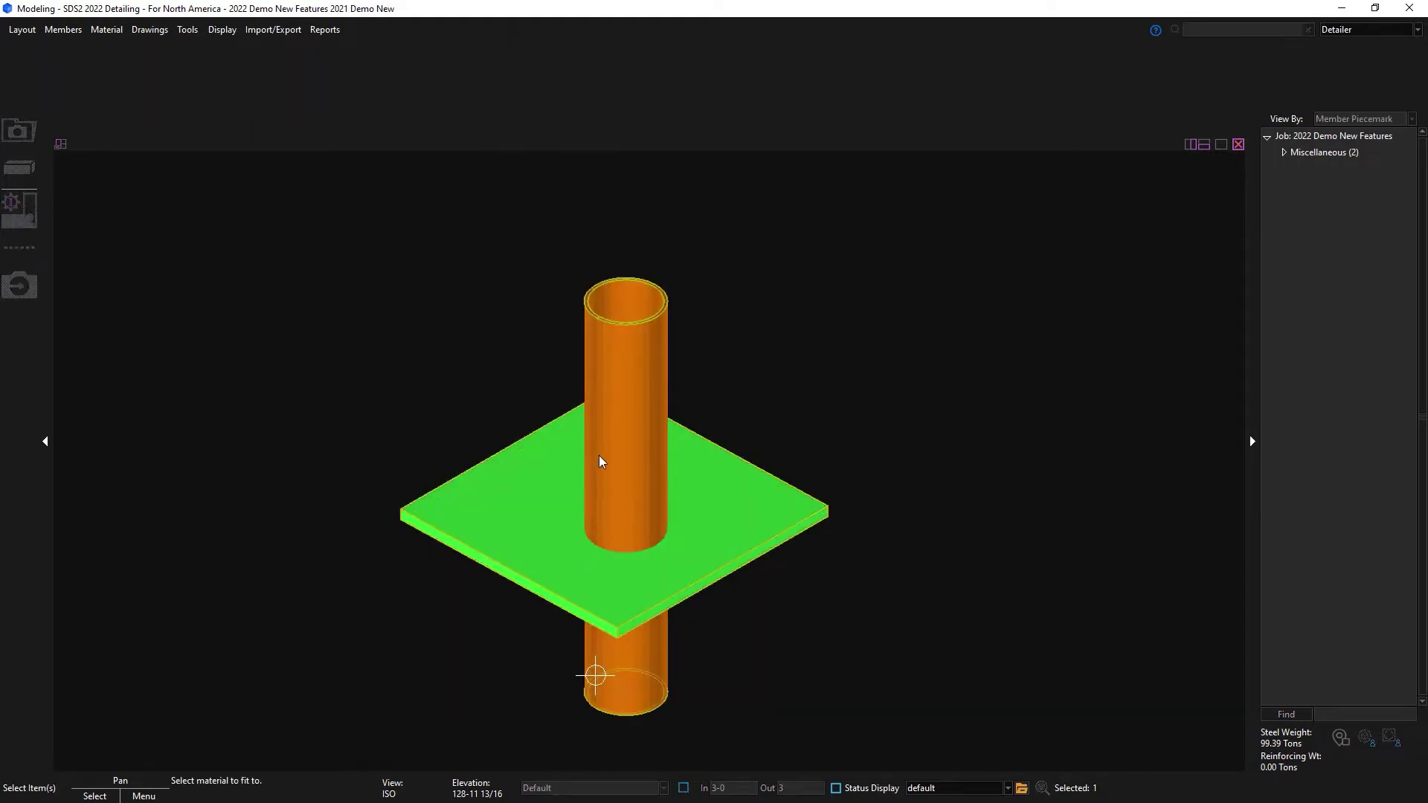
pyautogui.rightClick(846, 370)
pyautogui.click(879, 386)
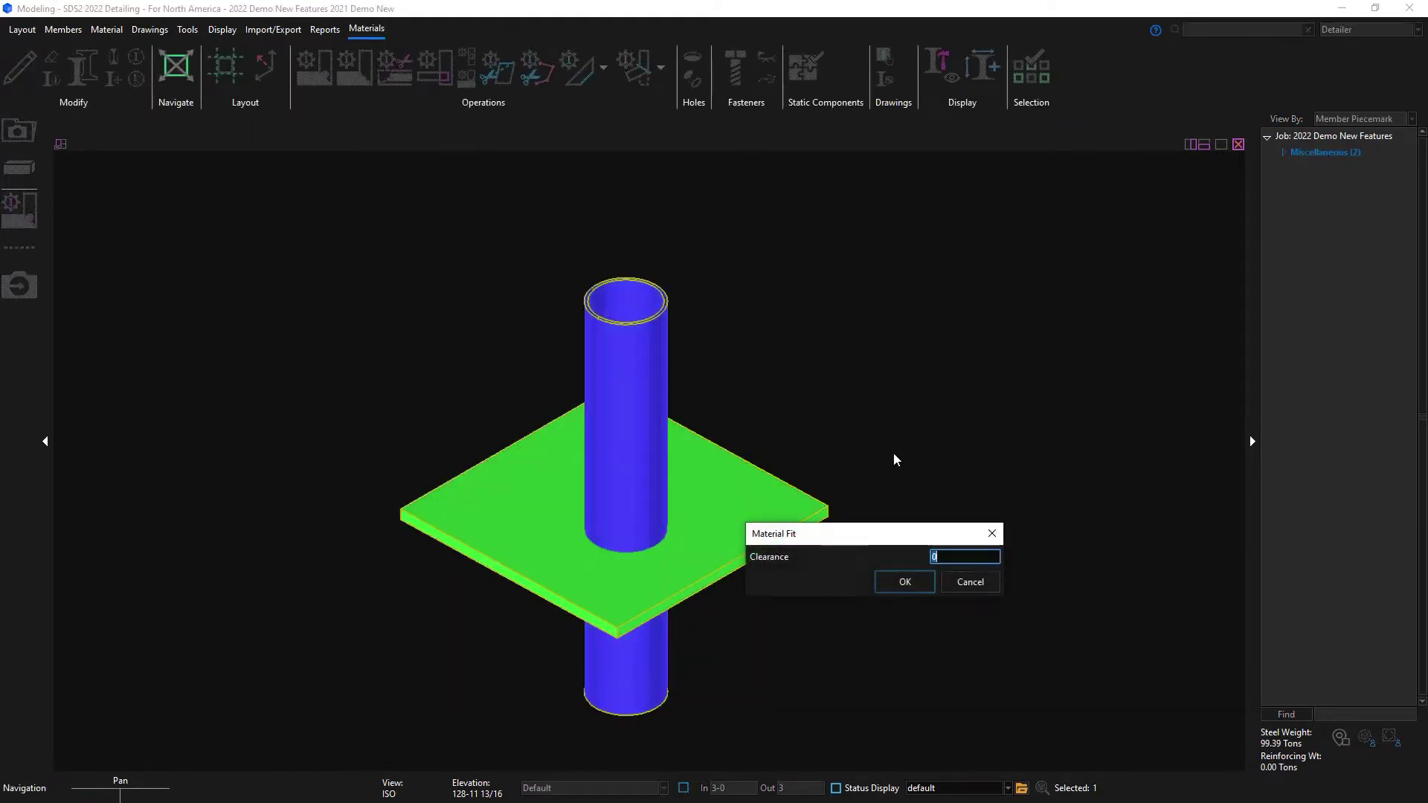
pyautogui.click(906, 581)
pyautogui.click(886, 619)
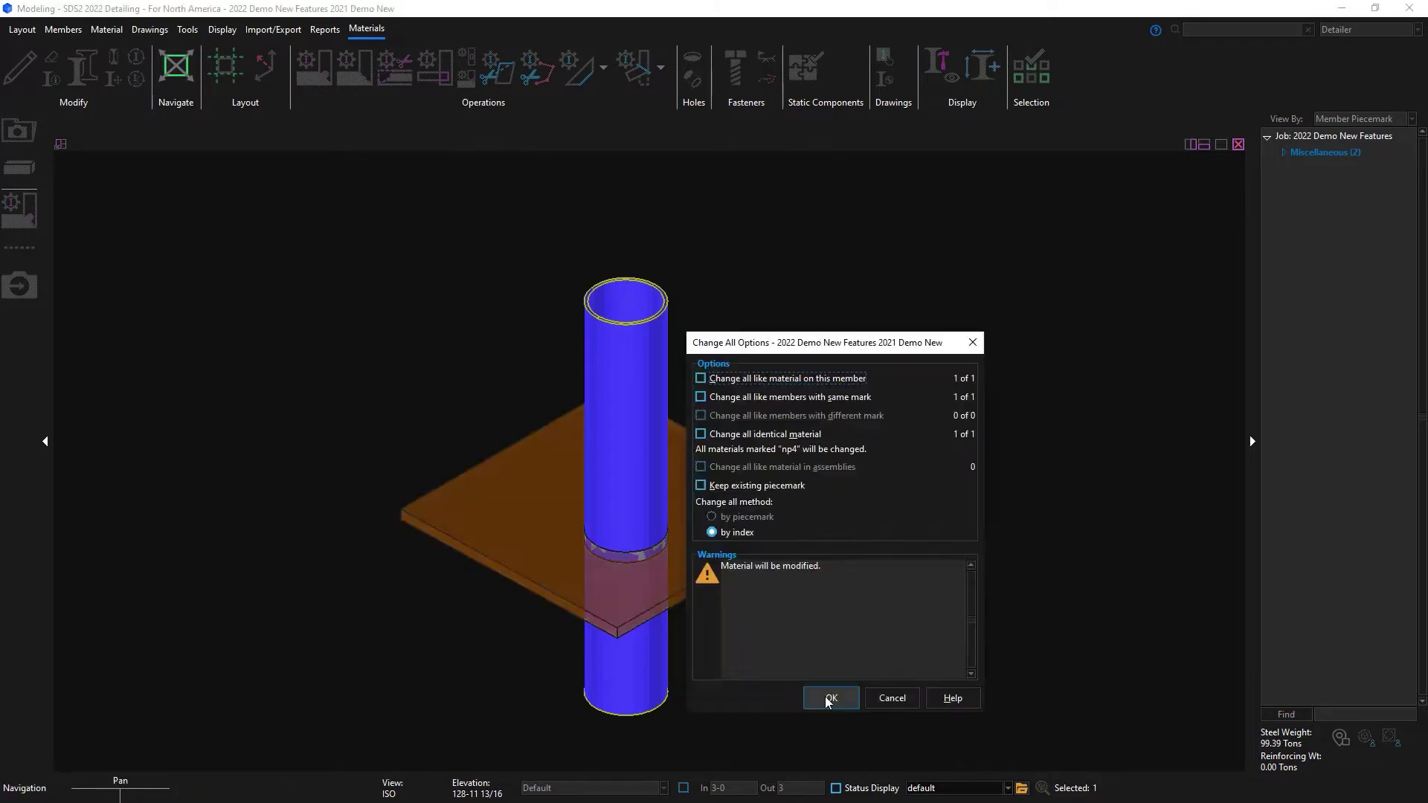
pyautogui.click(823, 696)
pyautogui.moveTo(650, 532); pyautogui.dragTo(698, 548, button='middle')
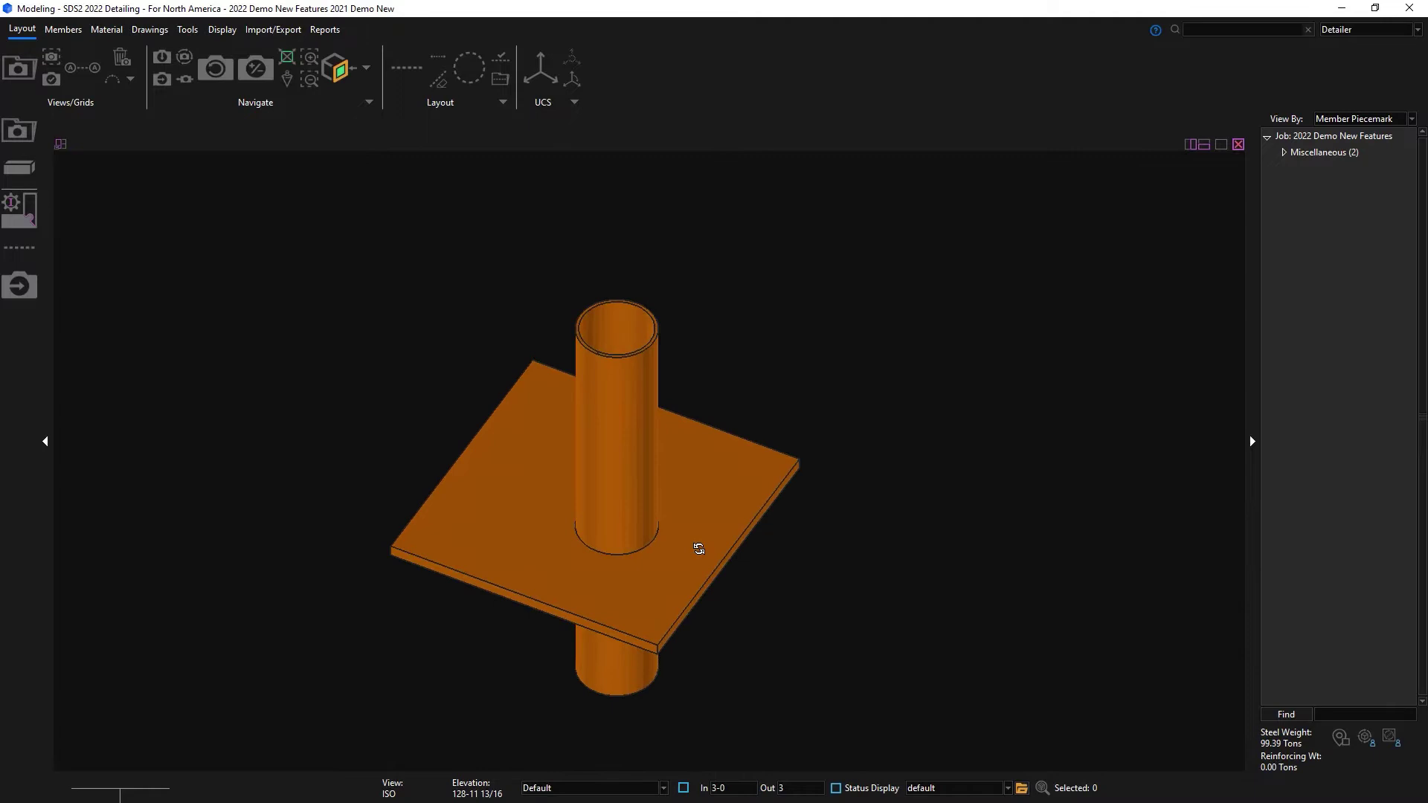
# With the selection filter set to Material, open the square plate's material settings
pyautogui.click(663, 788)
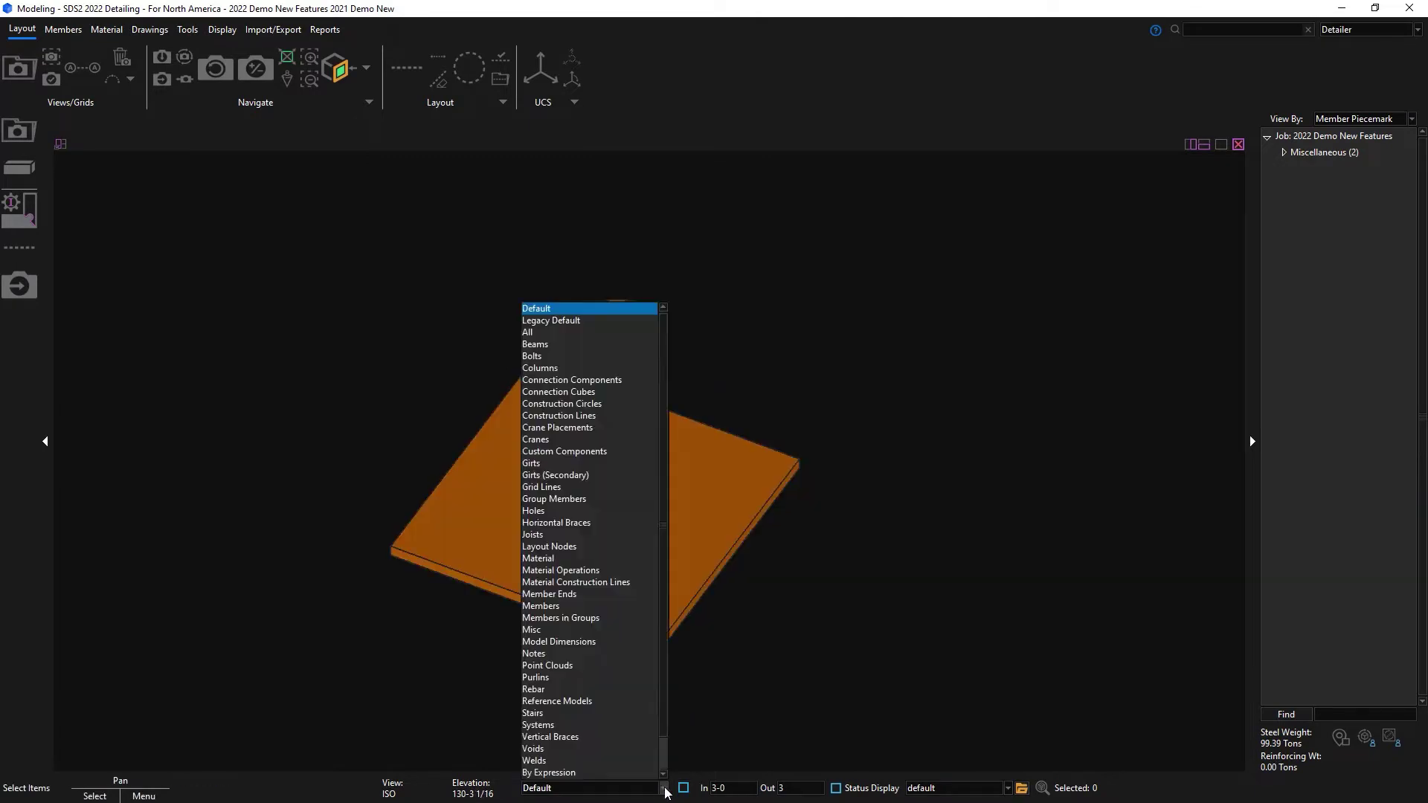
pyautogui.click(626, 553)
pyautogui.click(596, 591)
pyautogui.doubleClick(596, 590)
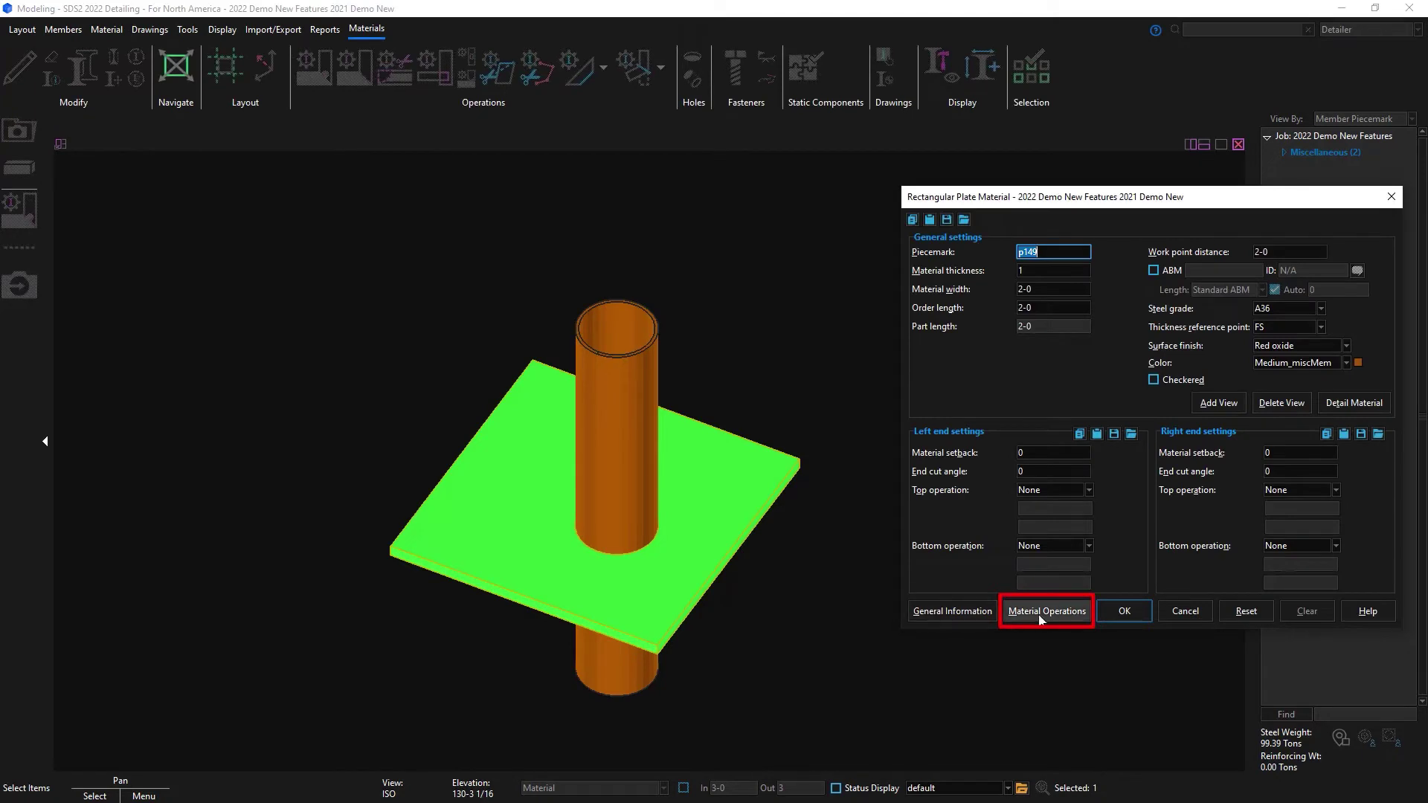
# Change the plate's Fit Exact operation clearance to 1/2
pyautogui.click(1039, 614)
pyautogui.moveTo(157, 10); pyautogui.dragTo(254, 291)
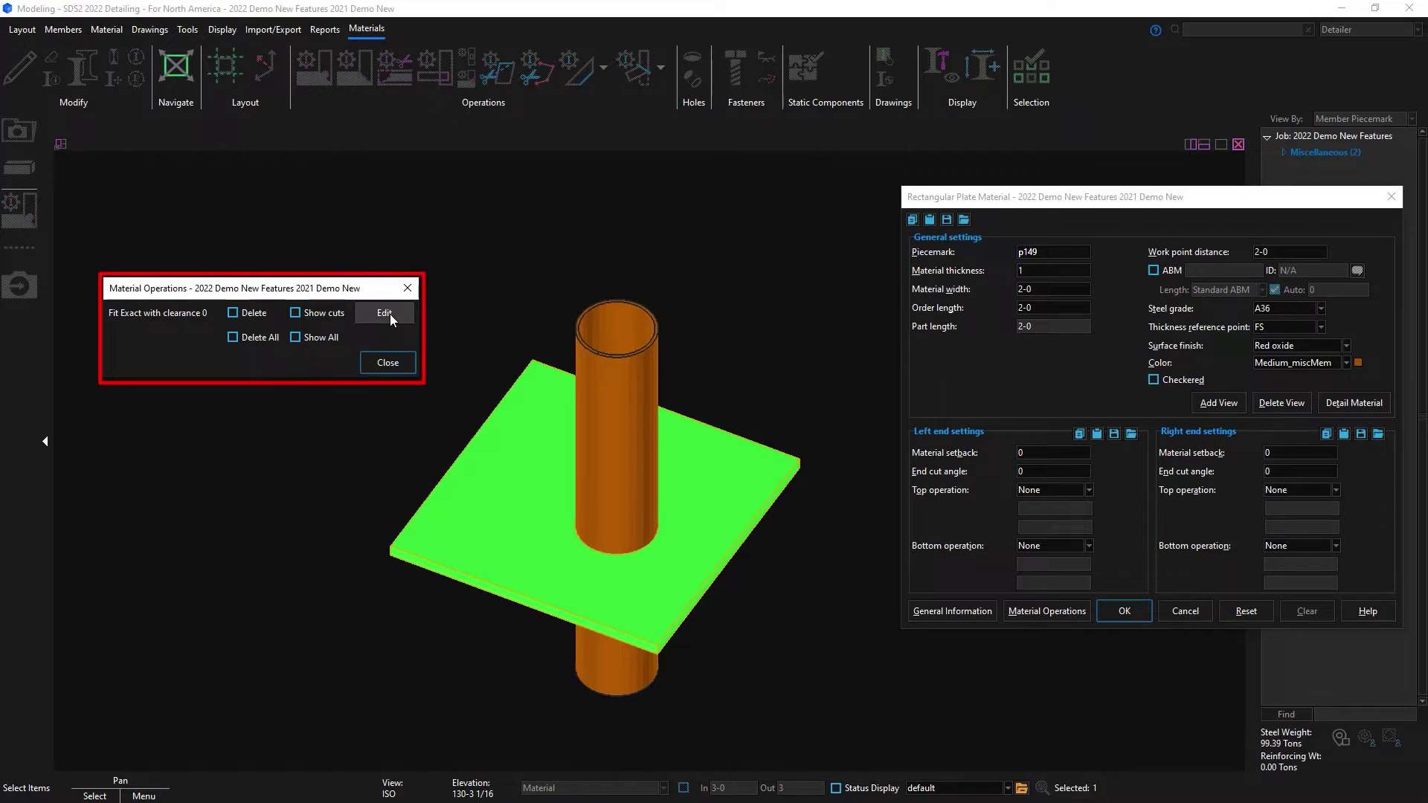
pyautogui.click(295, 313)
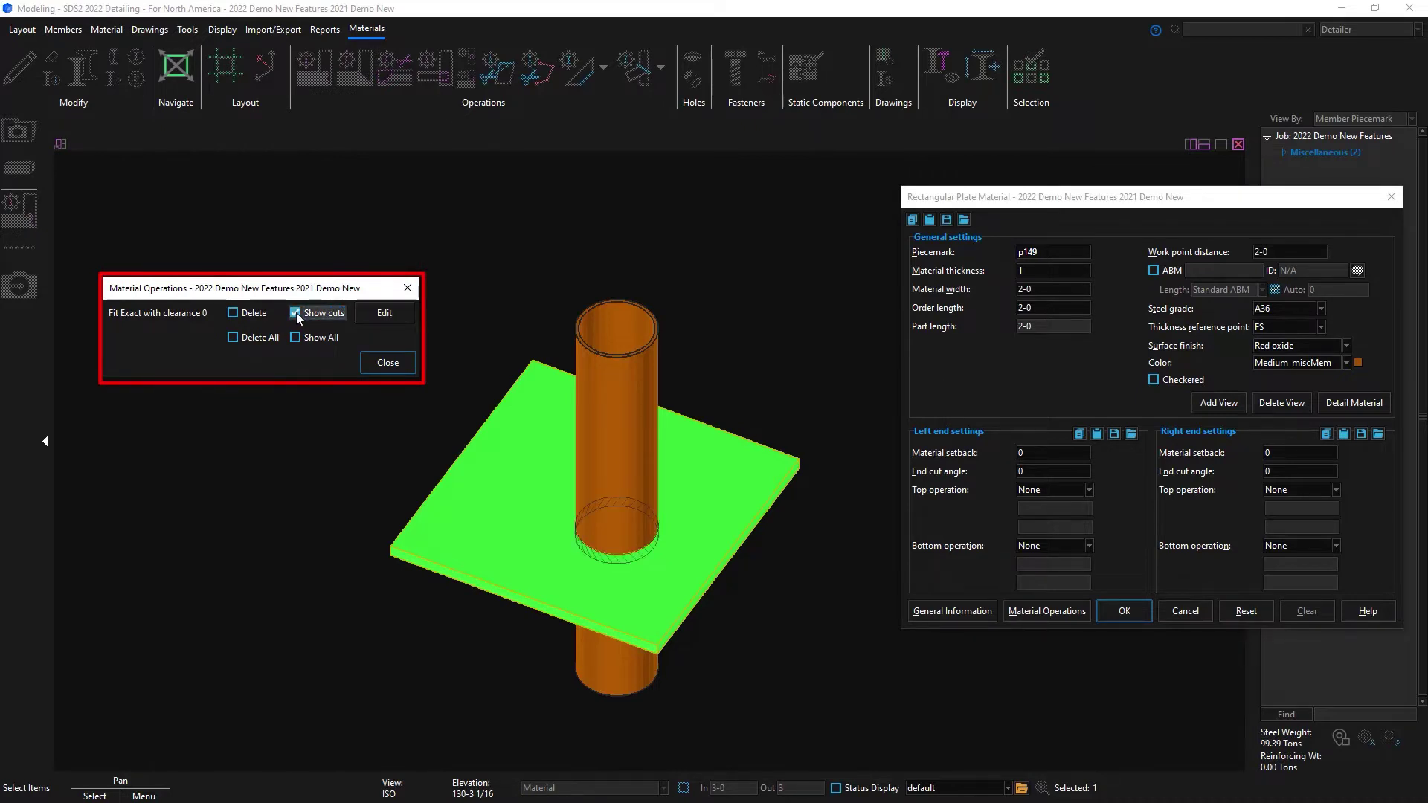
pyautogui.click(296, 312)
pyautogui.click(376, 313)
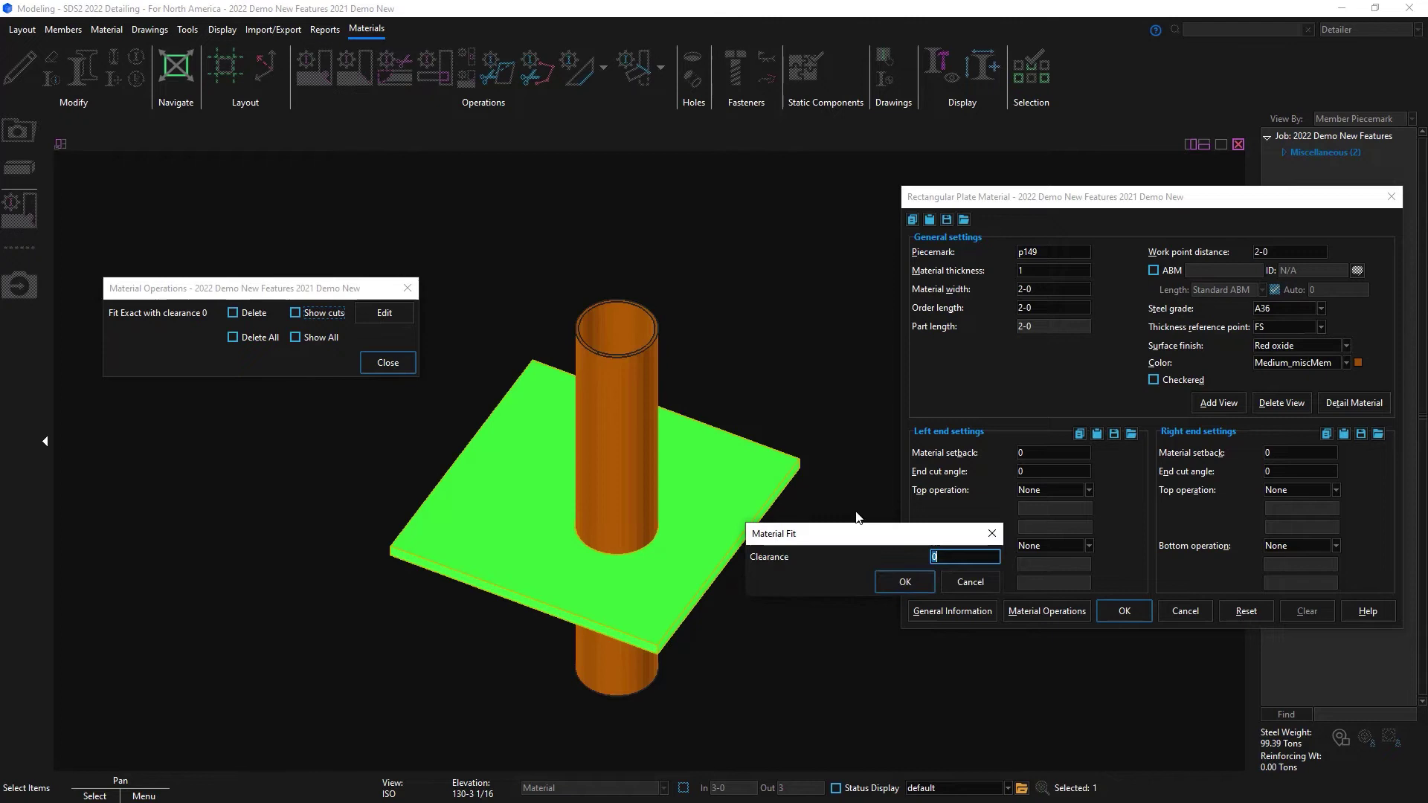
pyautogui.write('1/2')
pyautogui.press('Return')
pyautogui.click(383, 364)
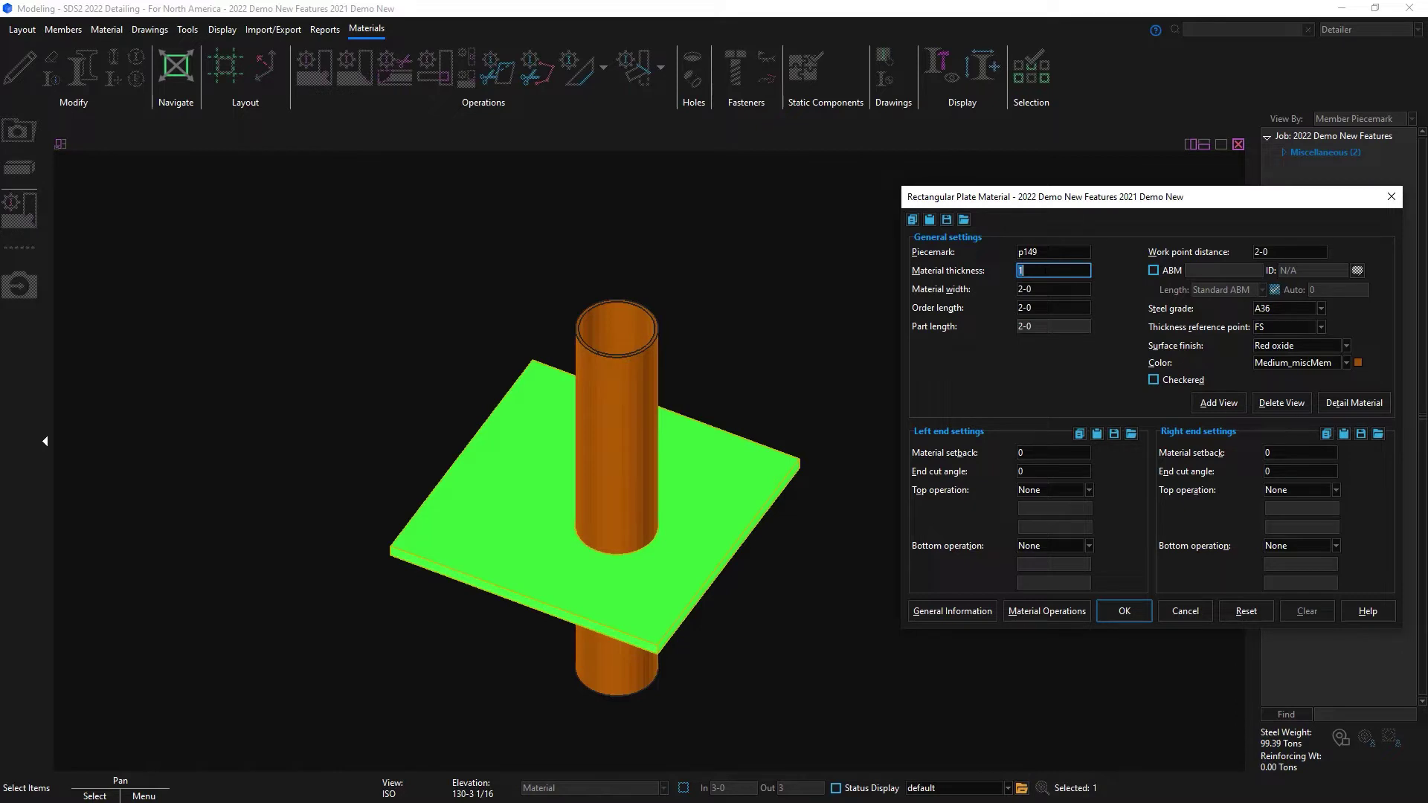
# Set the plate's material thickness to 2 and regenerate the plate
pyautogui.write('2')
pyautogui.click(1125, 608)
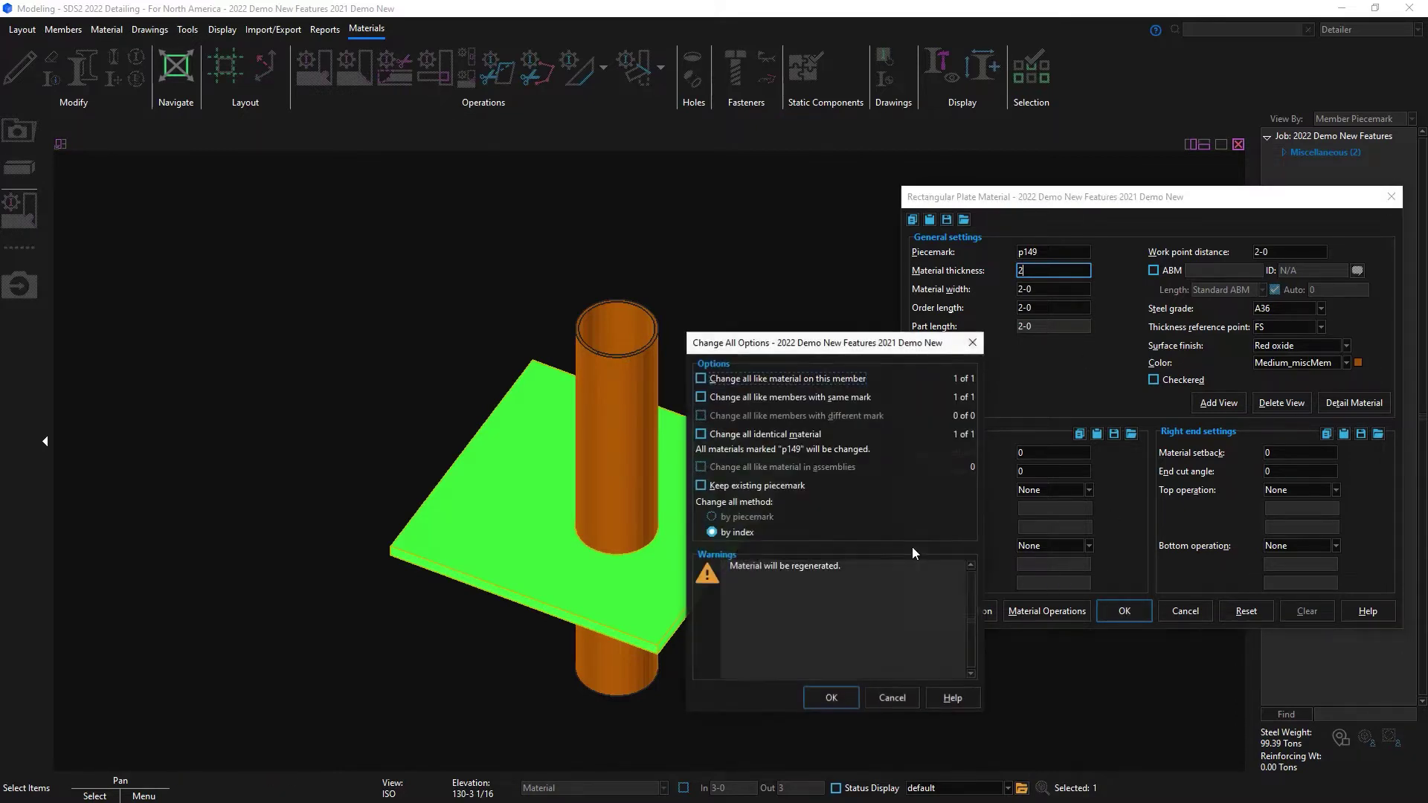
pyautogui.click(841, 699)
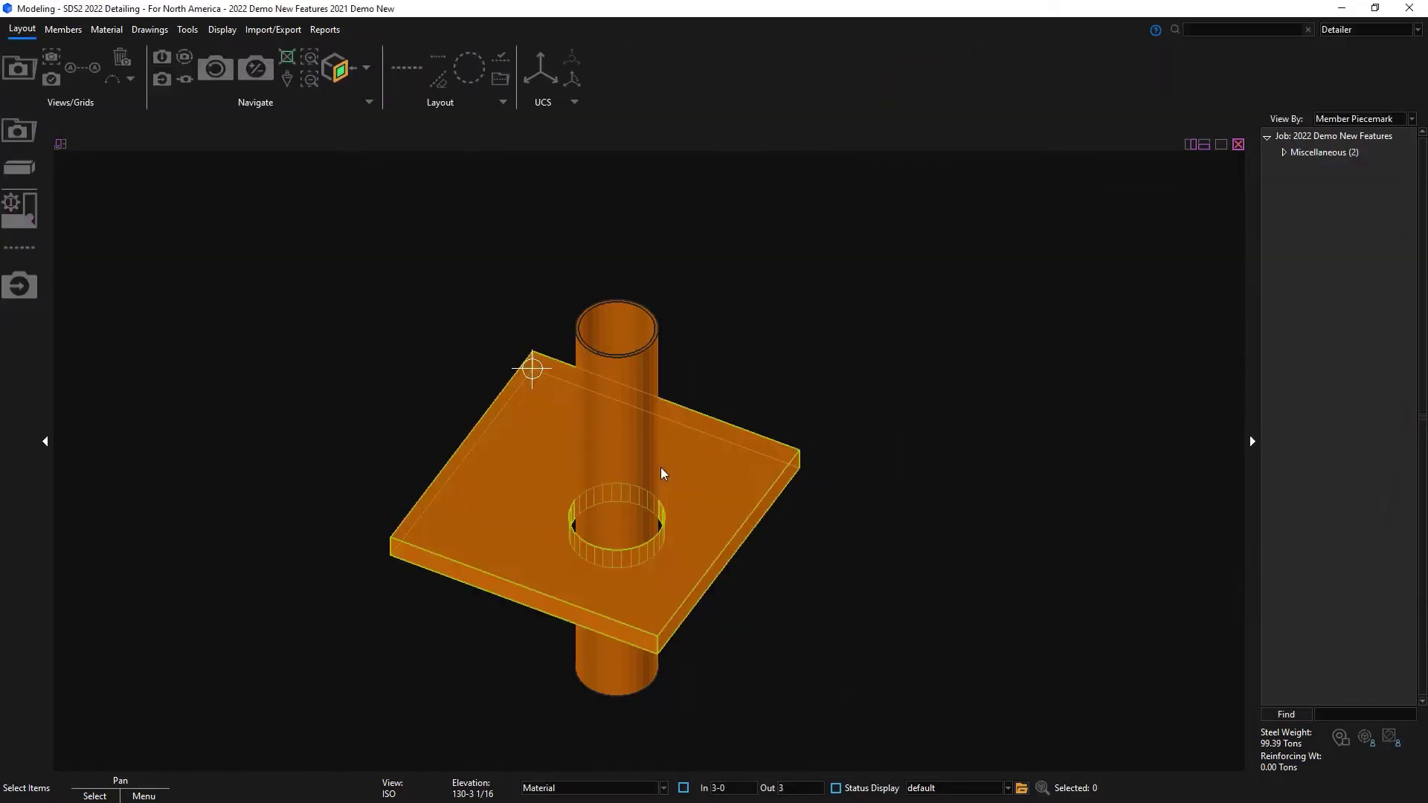
# Orbit to a top-down view showing the column with yellow side plates under the red beam
pyautogui.moveTo(660, 467)
pyautogui.mouseDown(button='middle')
pyautogui.moveTo(647, 472)
pyautogui.moveTo(625, 605)
pyautogui.moveTo(644, 448)
pyautogui.mouseUp(button='middle')
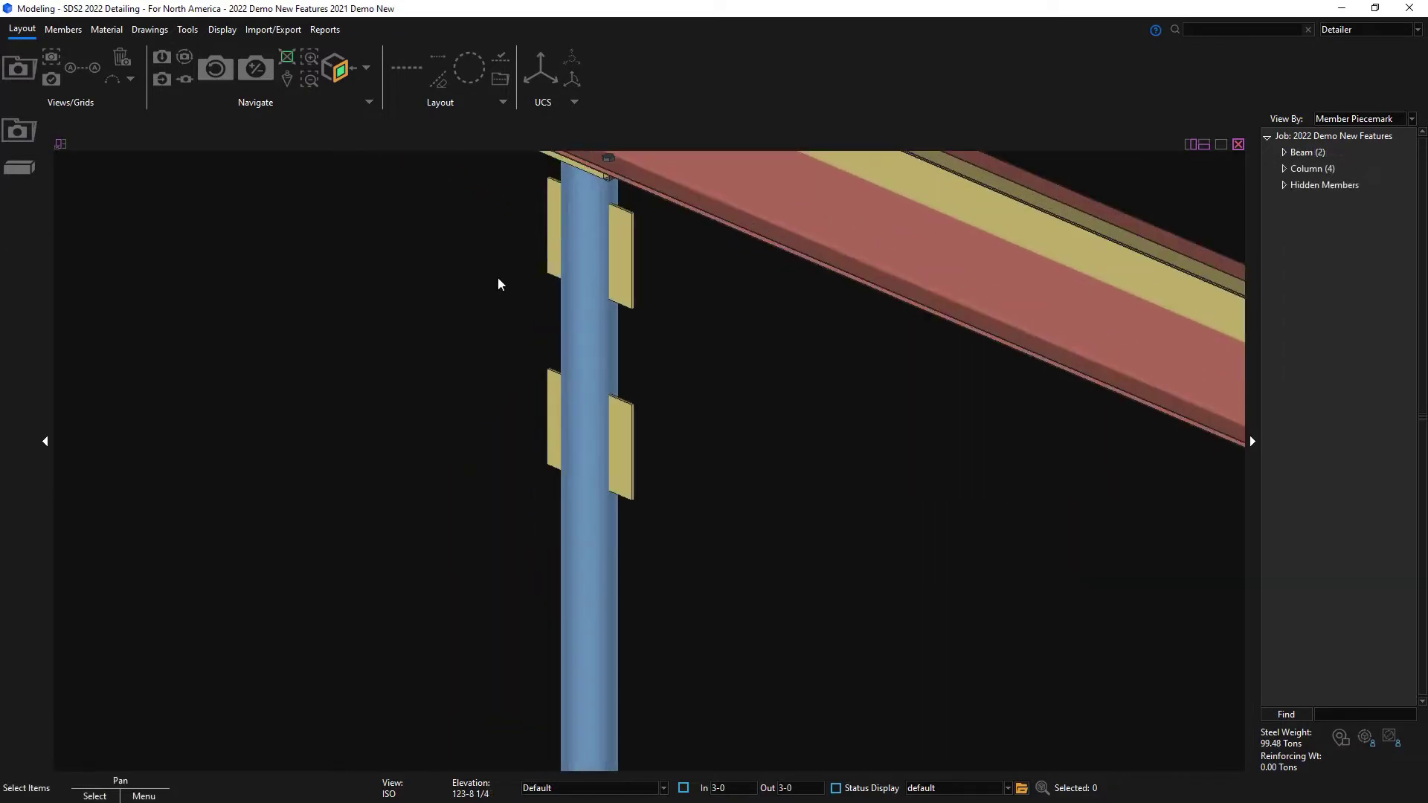
# Pan down the column and select it with the selection filter set to Material
pyautogui.scroll(3, 498, 283)
pyautogui.moveTo(637, 367); pyautogui.dragTo(609, 470, button='middle')
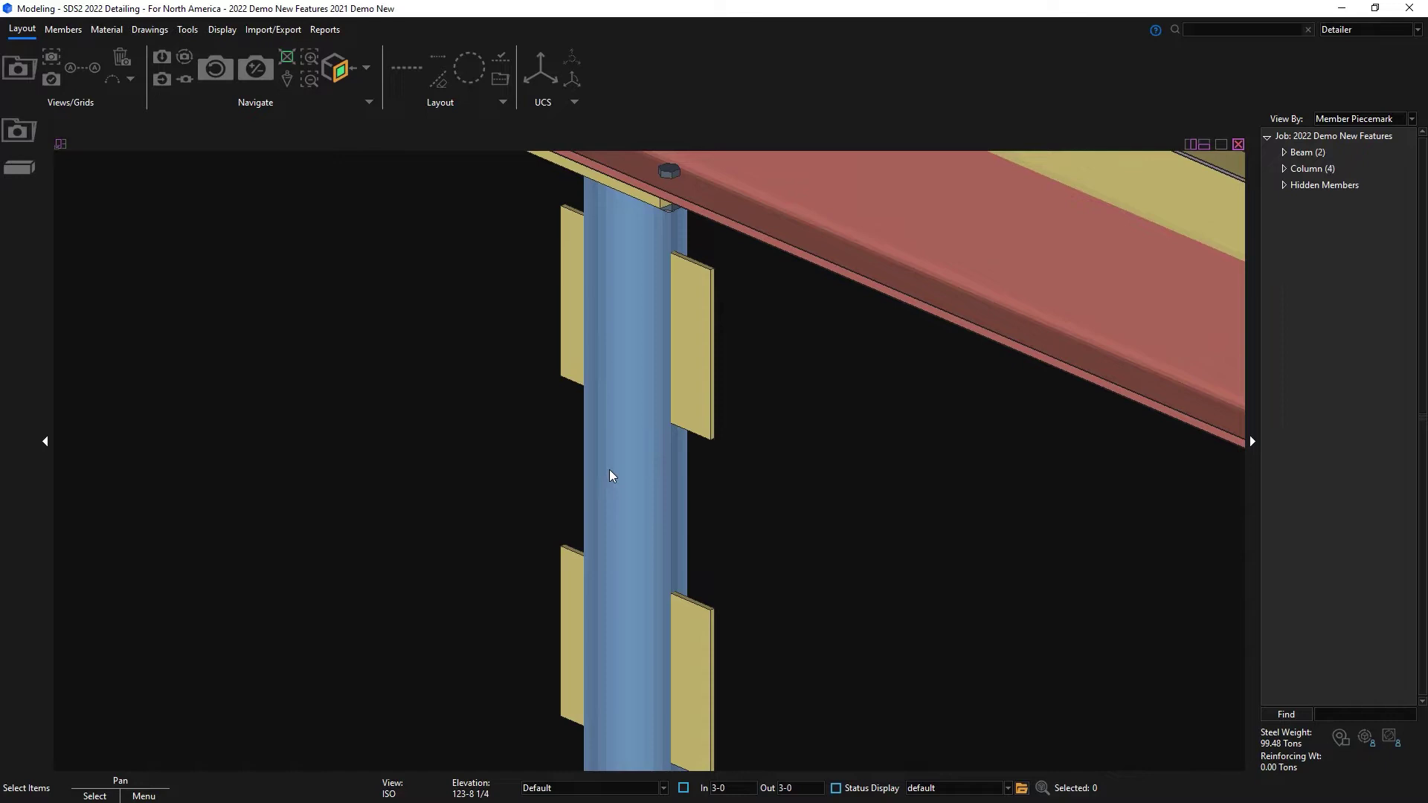
pyautogui.click(663, 788)
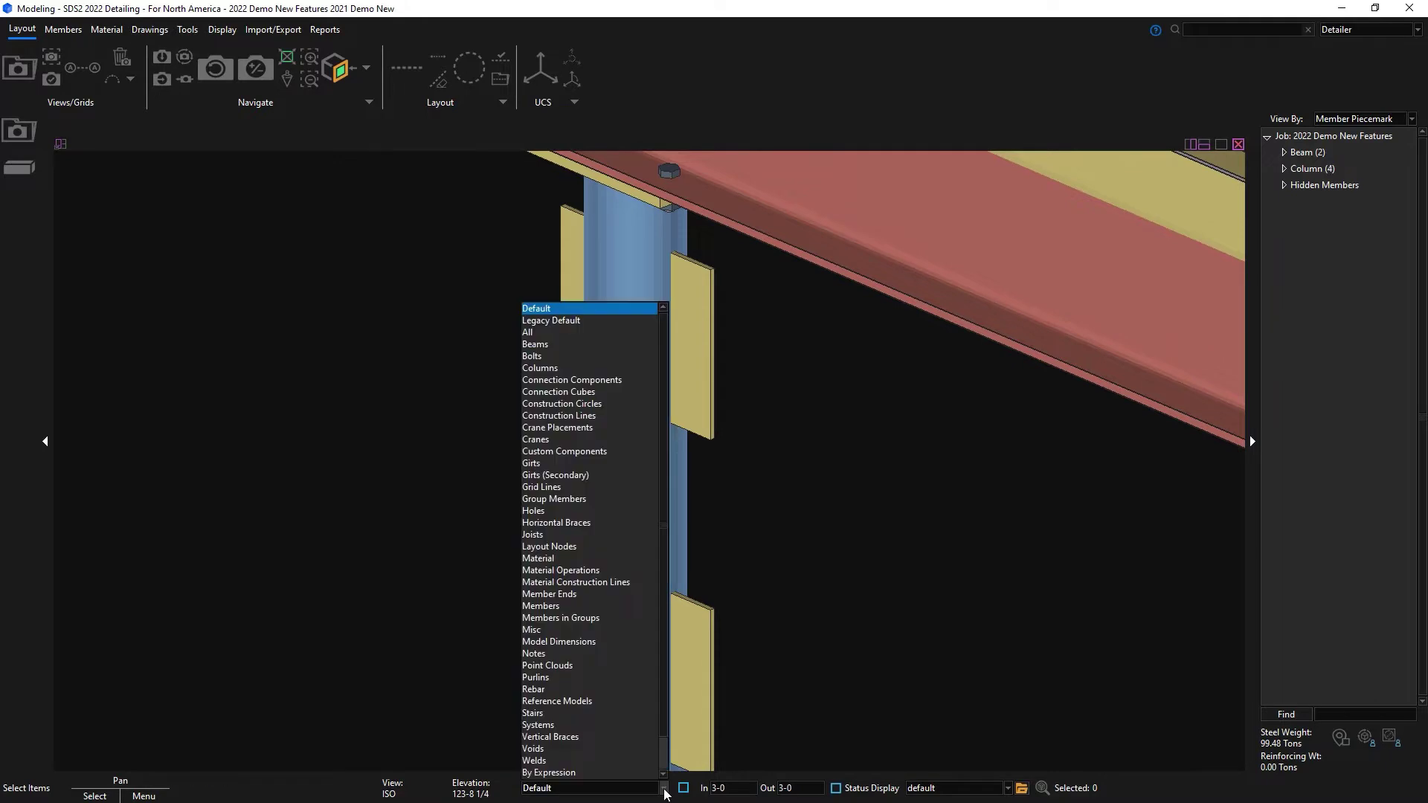
pyautogui.click(588, 559)
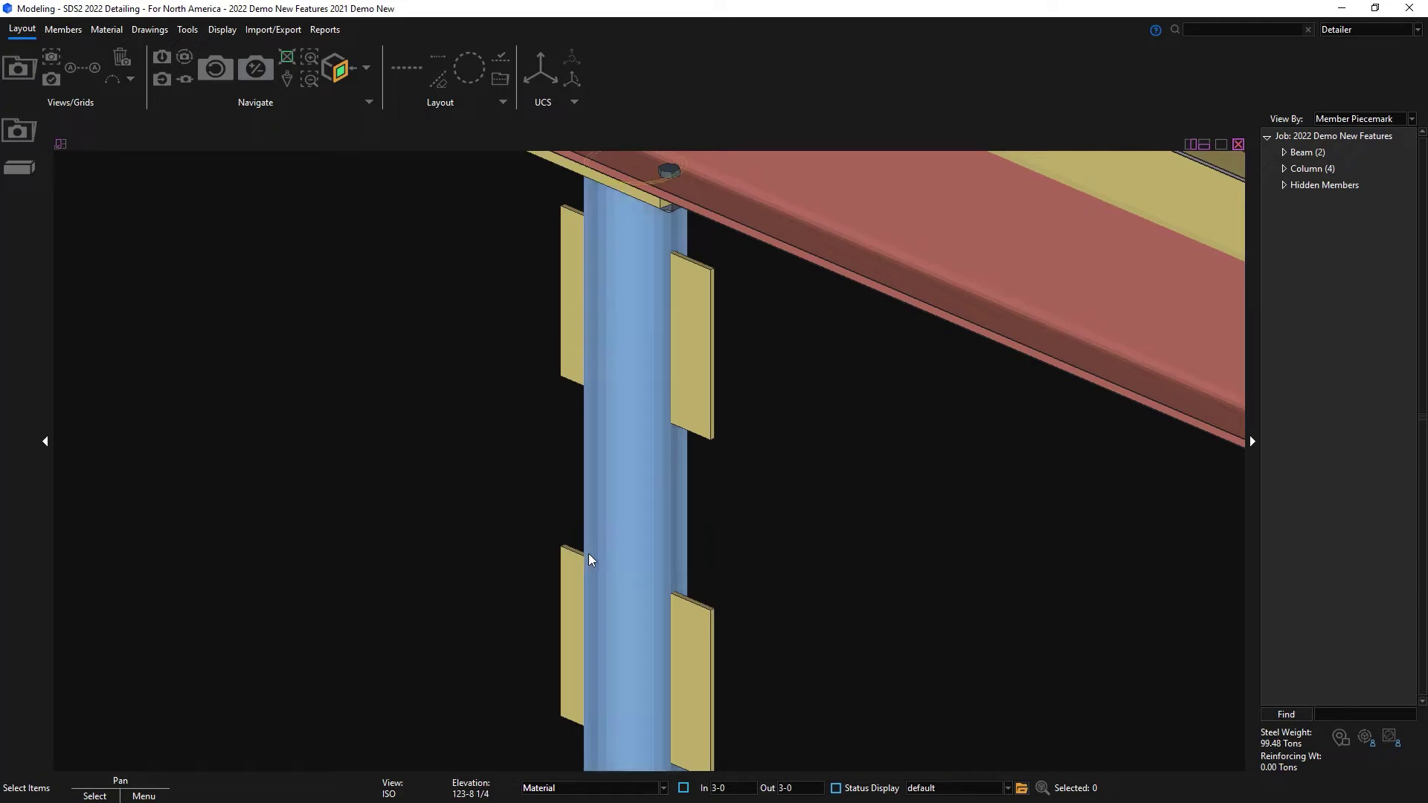
pyautogui.click(613, 509)
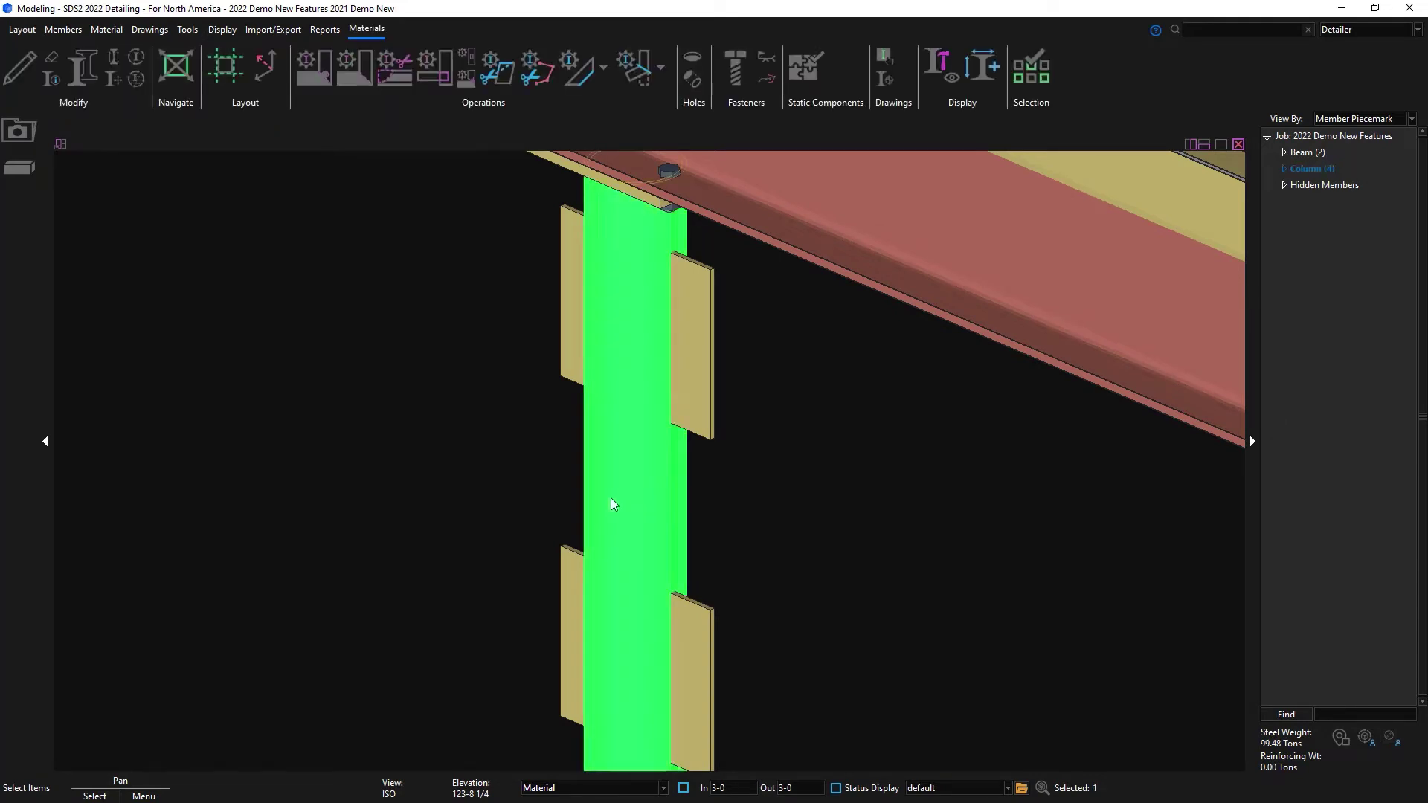
# Fit Notch the column around the two upper side plates with 1/4 clearance
pyautogui.click(466, 55)
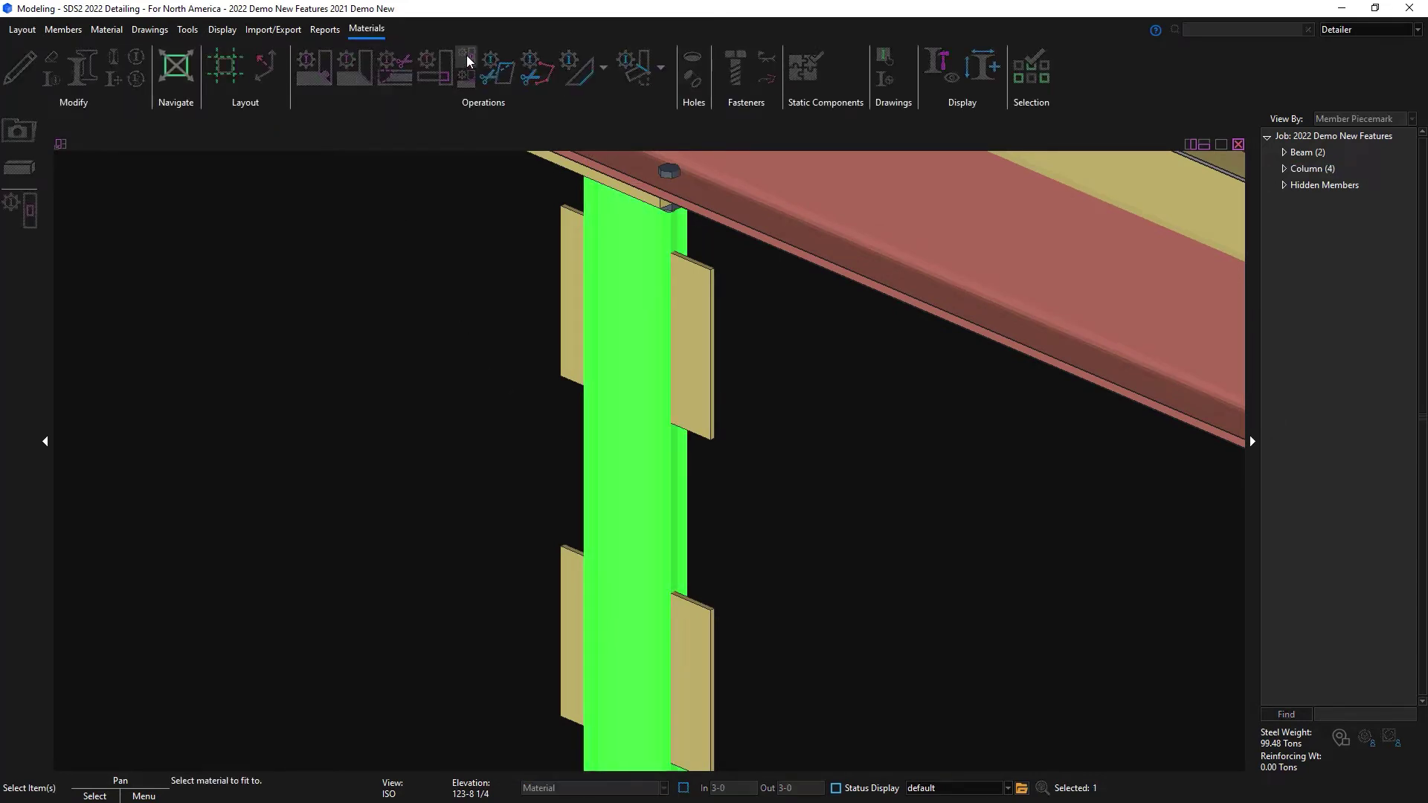
pyautogui.rightClick(790, 369)
pyautogui.click(805, 379)
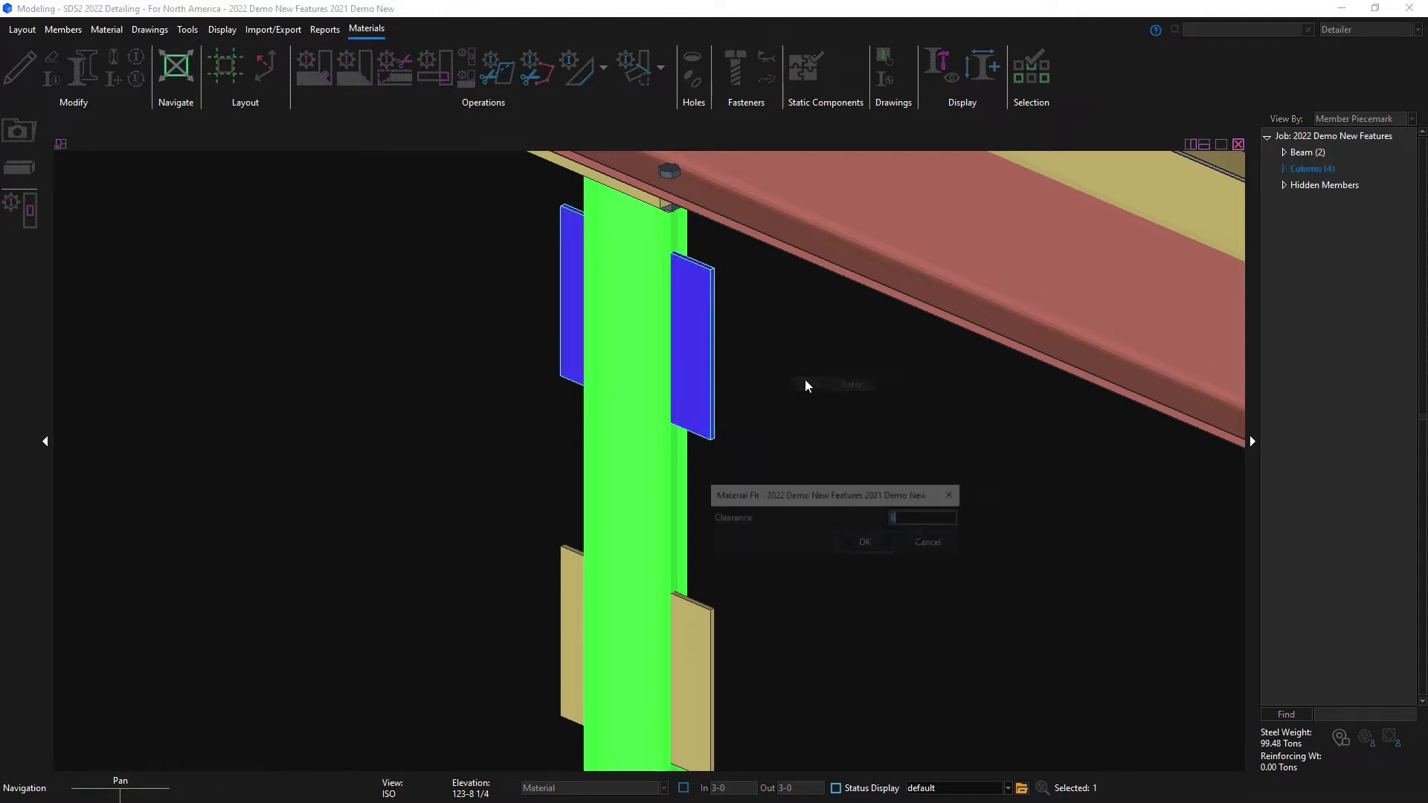
pyautogui.write('1/4')
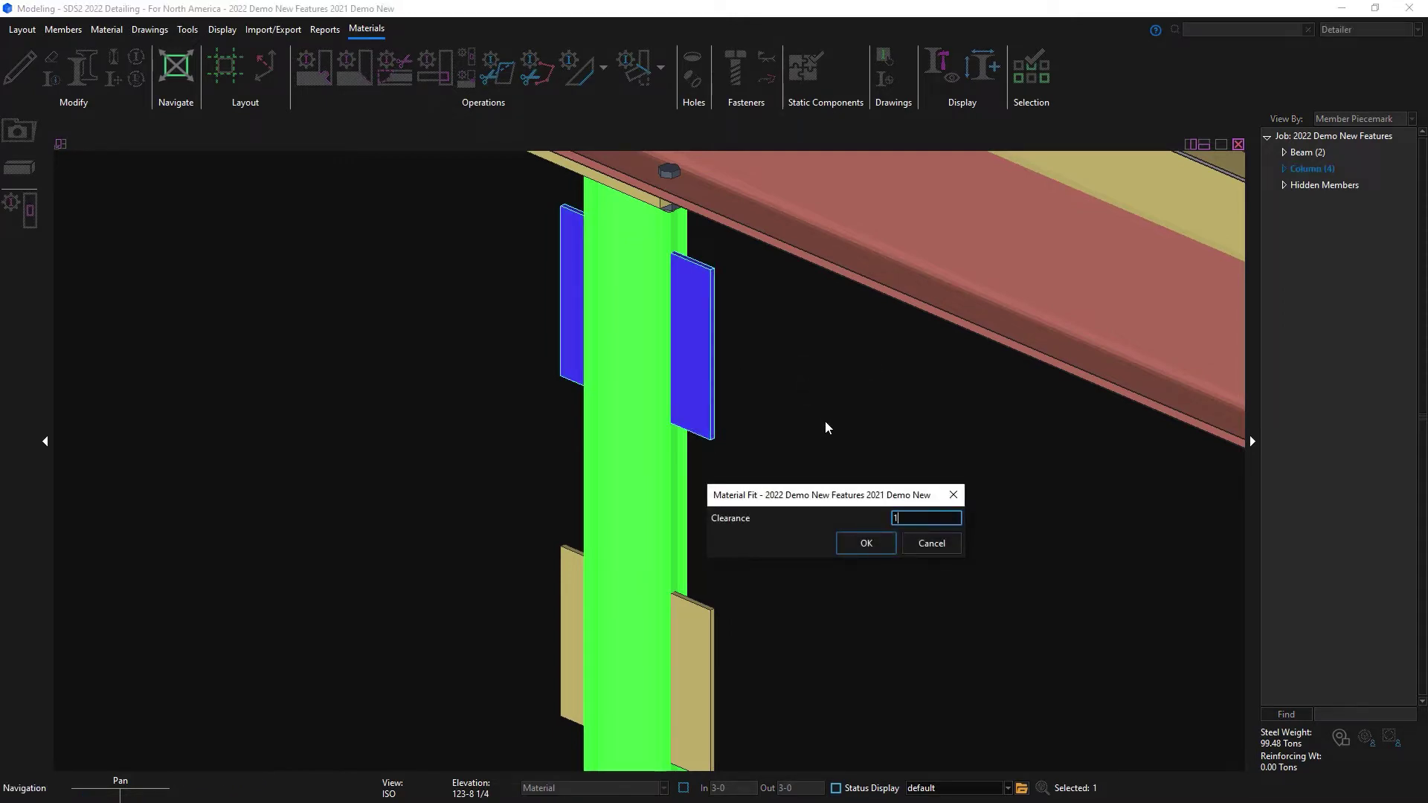
pyautogui.click(868, 544)
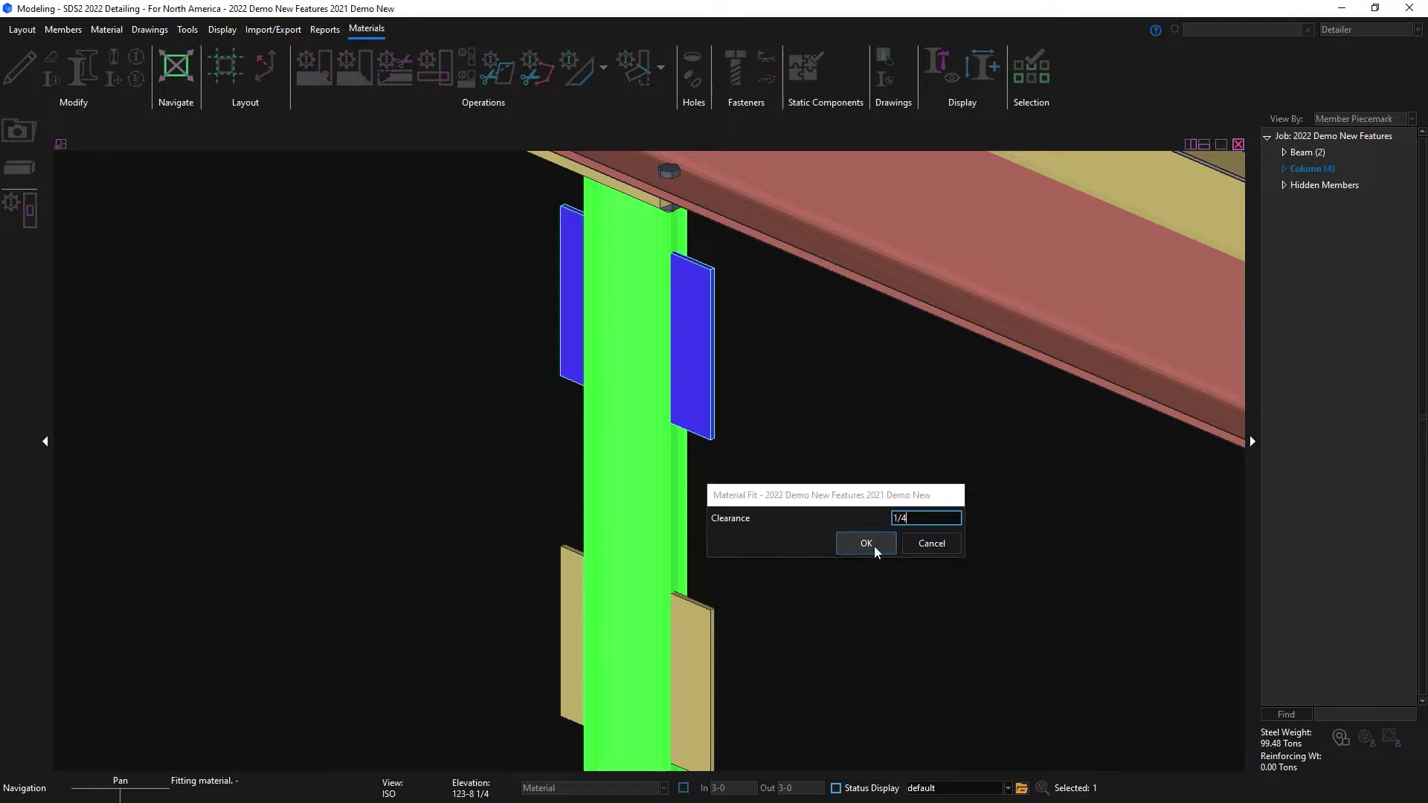
pyautogui.click(796, 457)
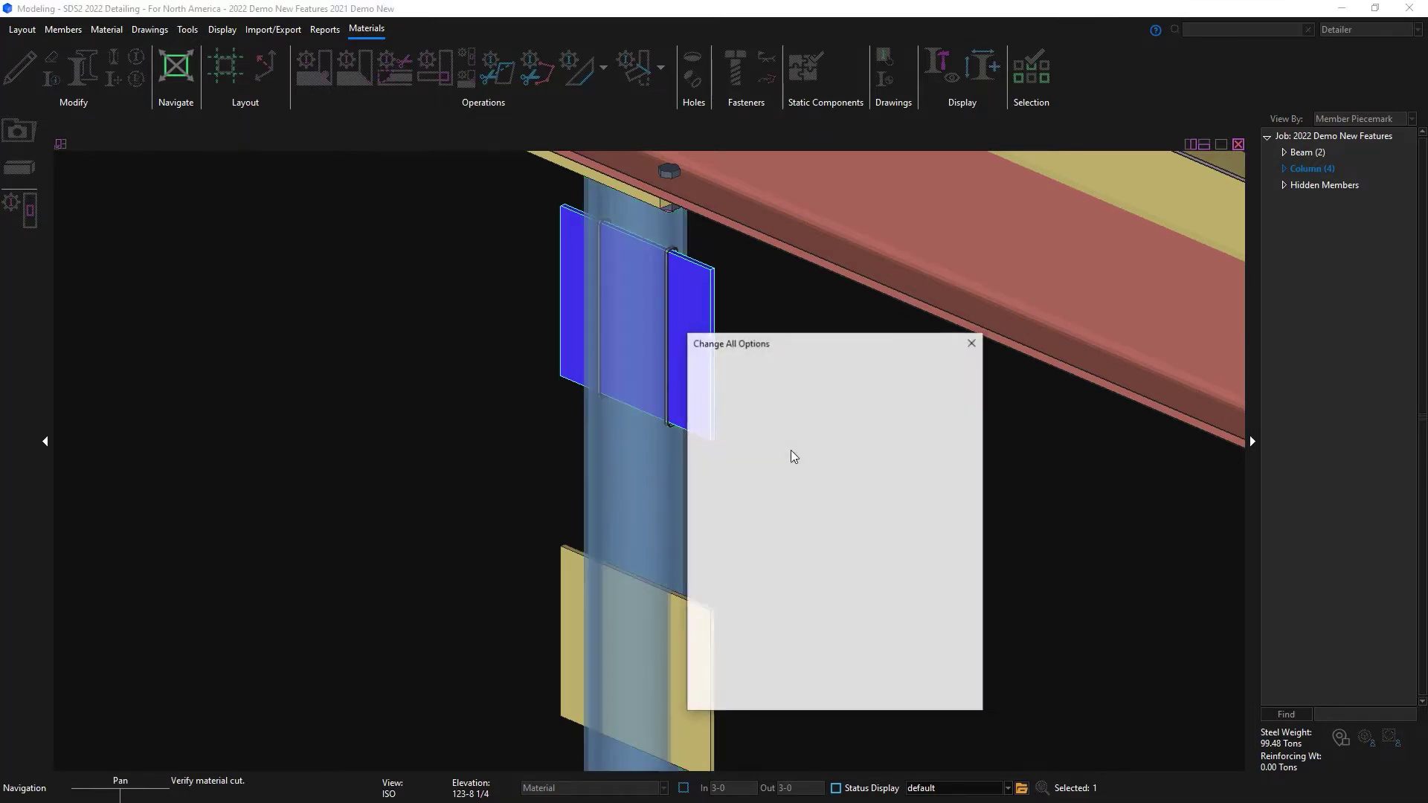
pyautogui.click(829, 697)
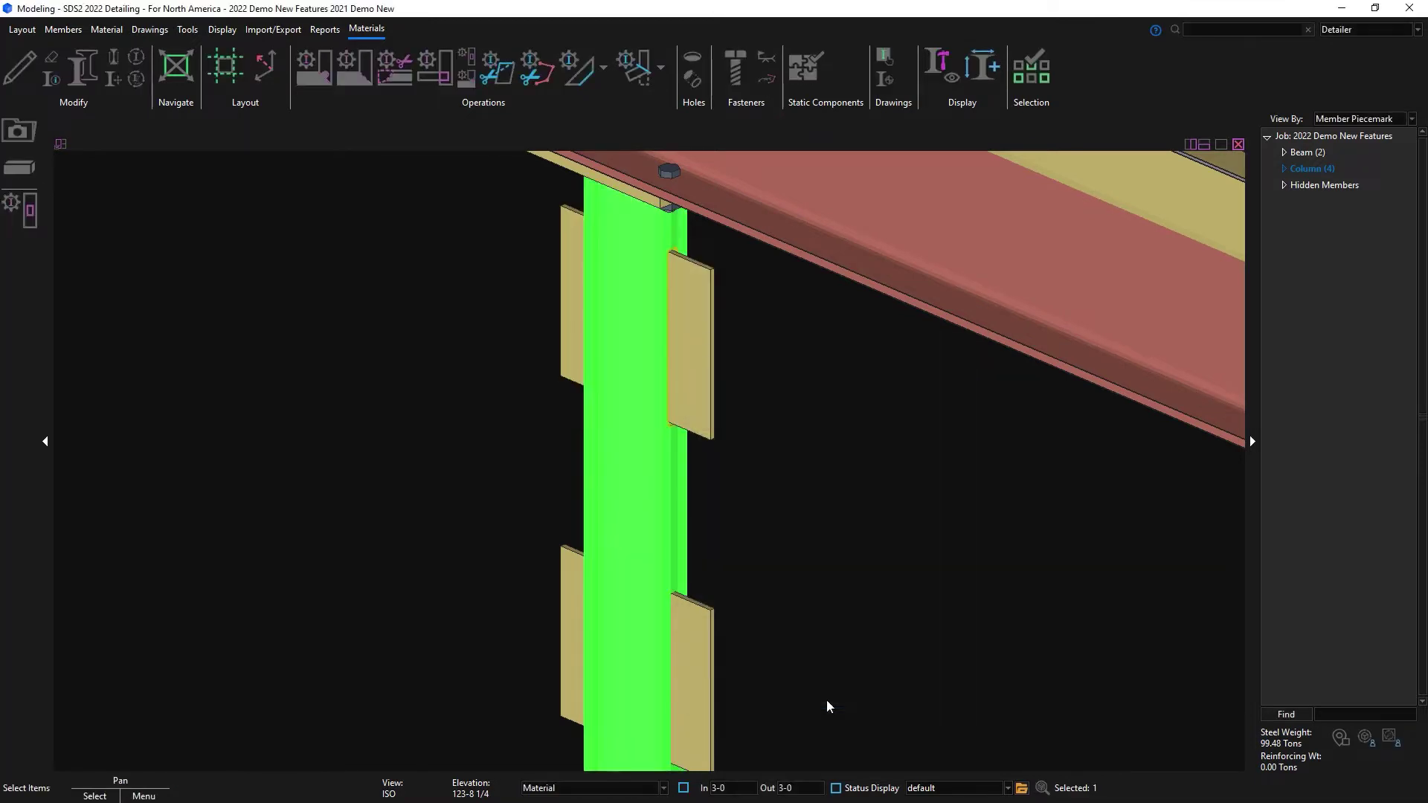
# Zoom to the notched column and open its PIPE 6 STD Rolled Section Material settings
pyautogui.scroll(3, 666, 341)
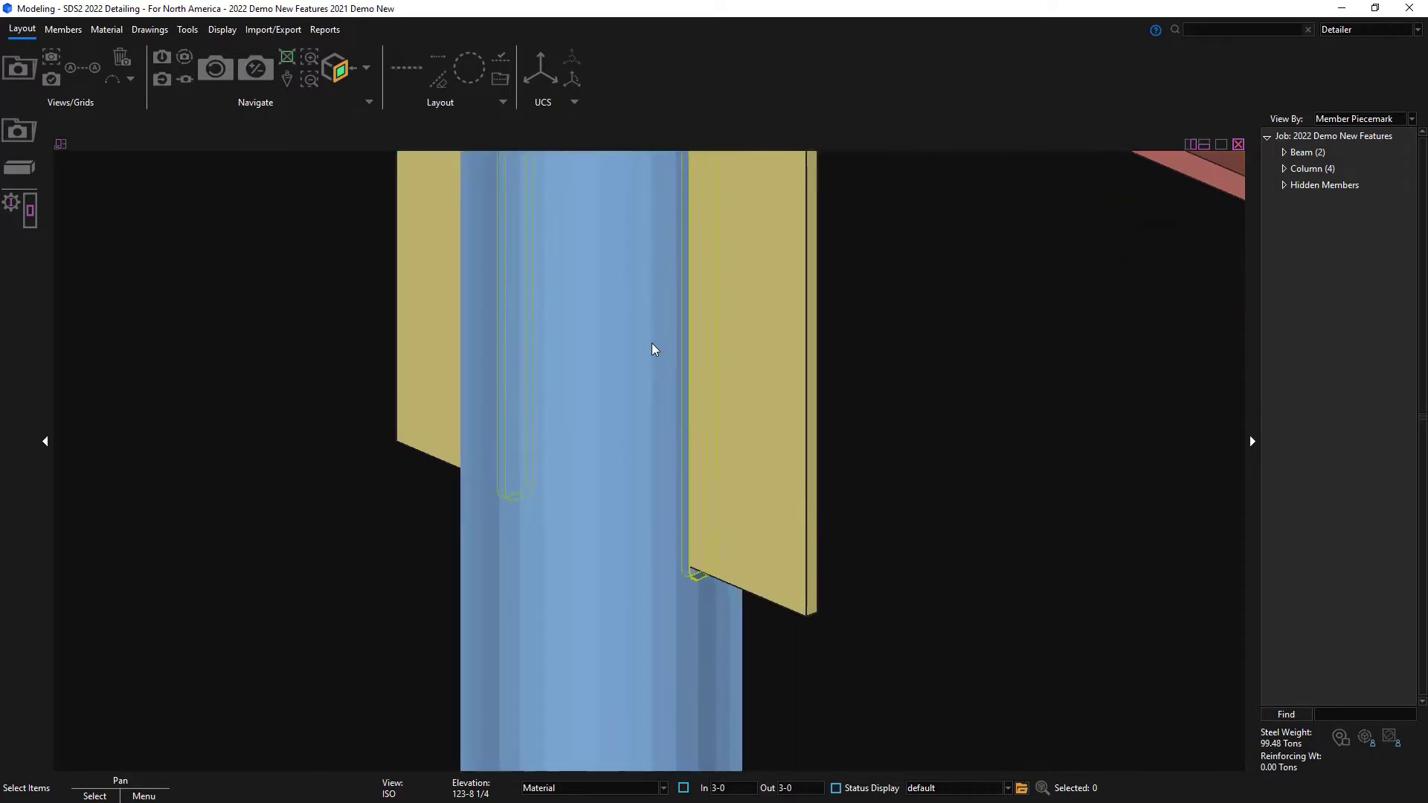
pyautogui.scroll(1, 662, 377)
pyautogui.moveTo(630, 377); pyautogui.dragTo(612, 491, button='middle')
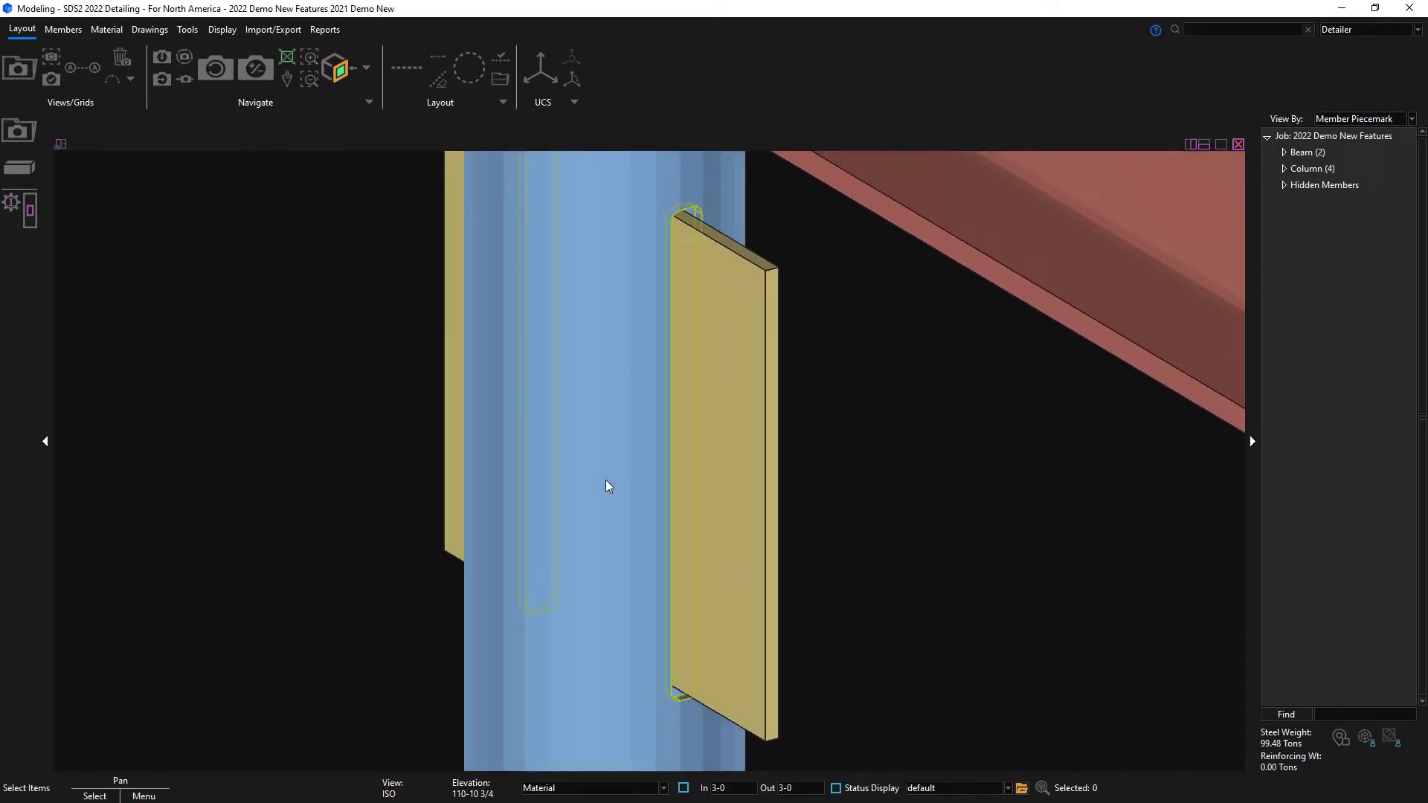
pyautogui.doubleClick(605, 480)
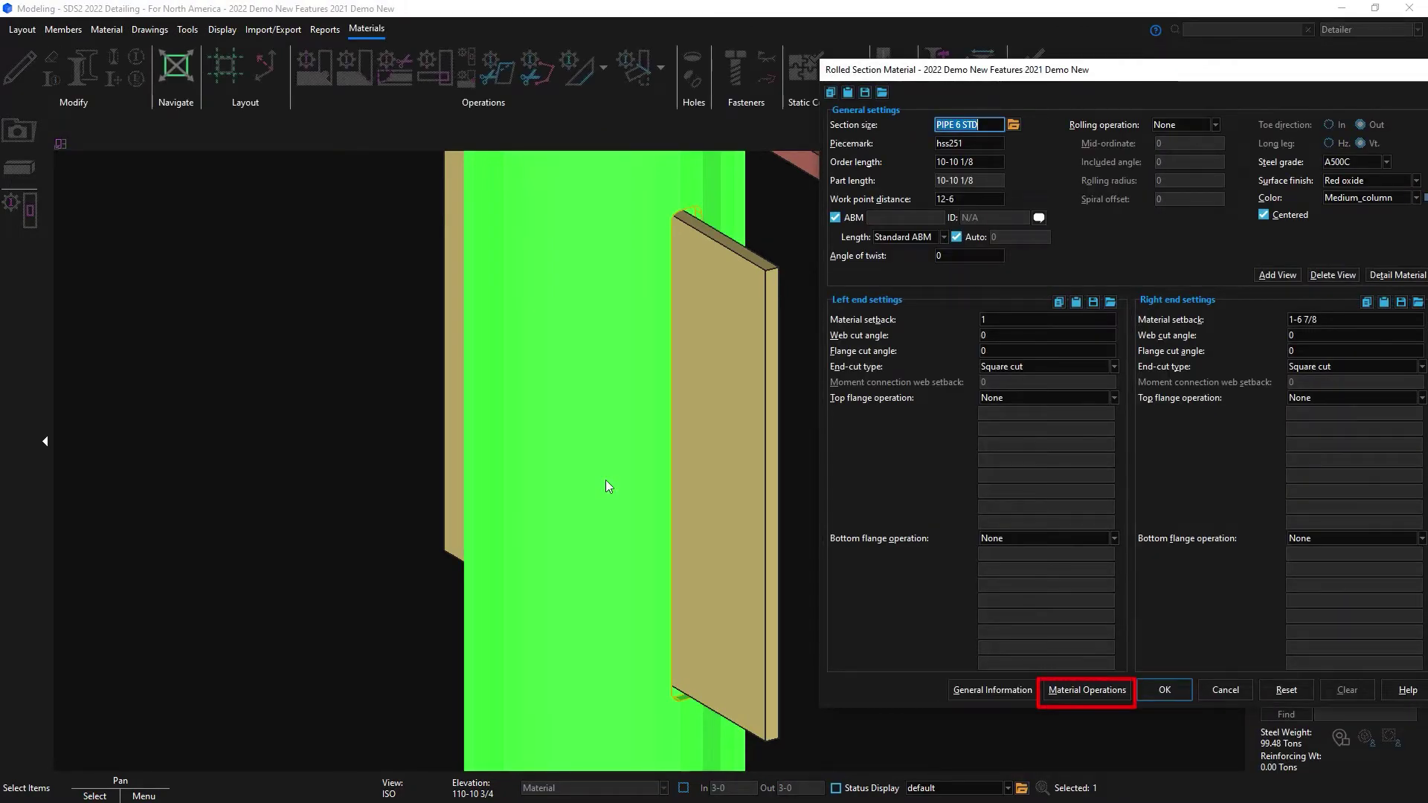
# Change the column's Fit Notch clearance from 1/4 to 1/2
pyautogui.click(1055, 692)
pyautogui.moveTo(168, 15); pyautogui.dragTo(249, 232)
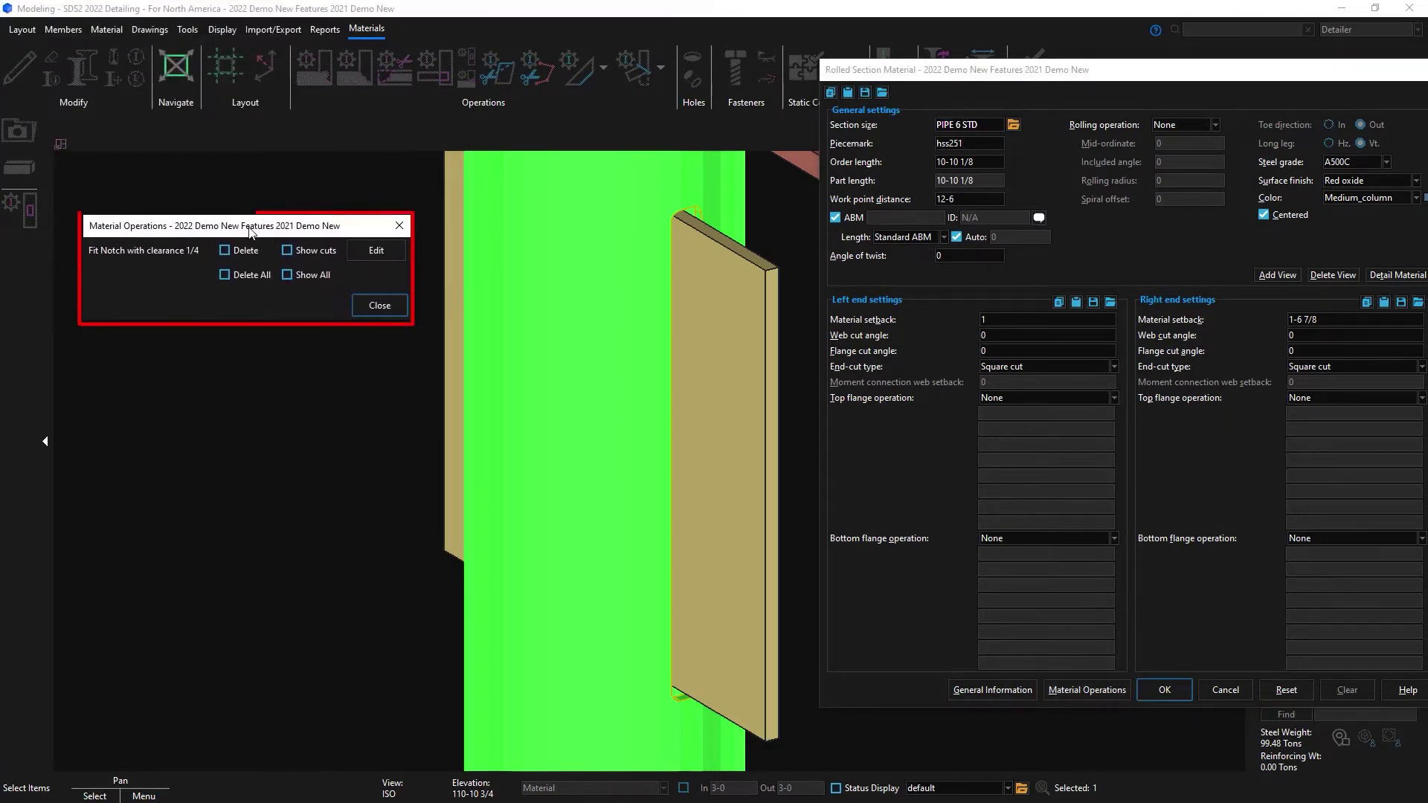
pyautogui.click(287, 250)
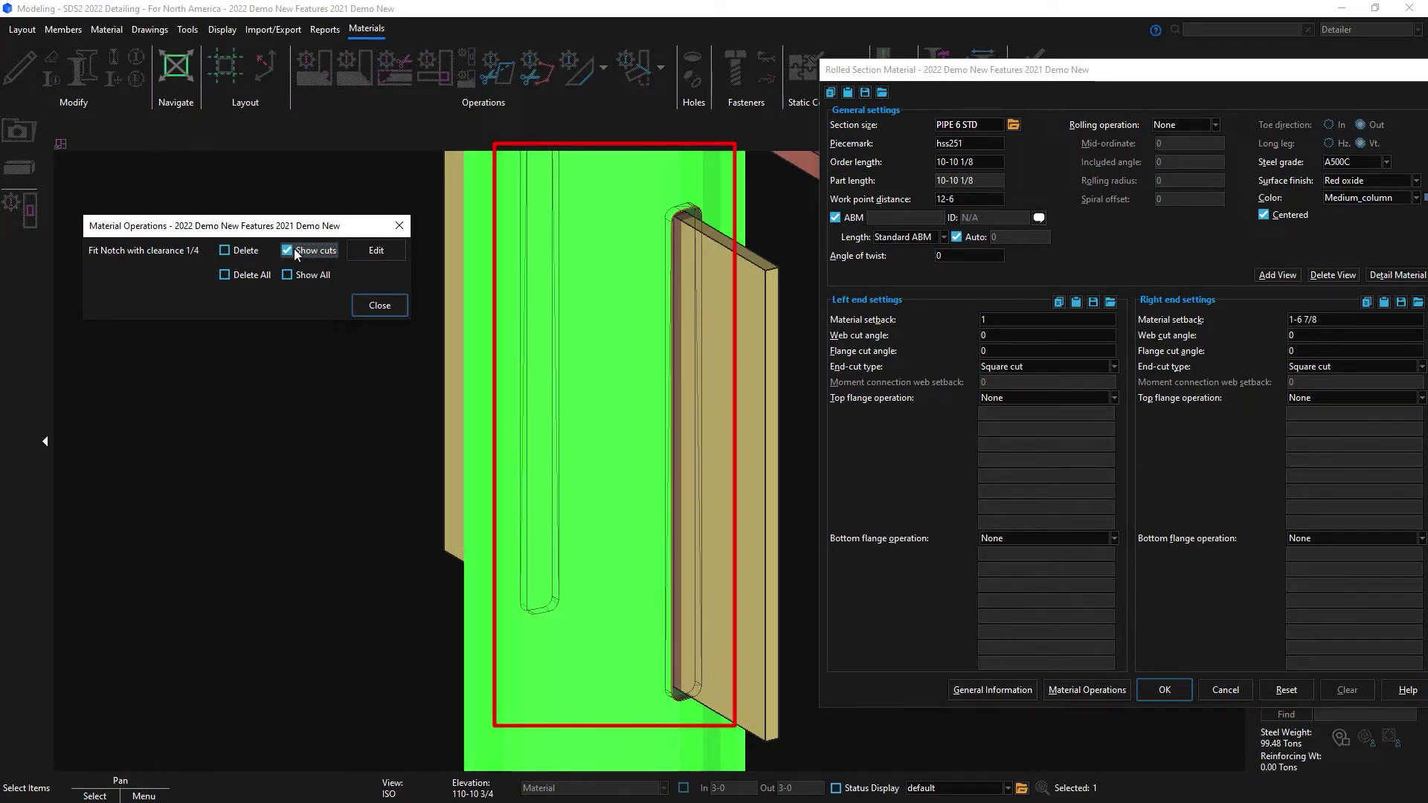
pyautogui.click(295, 253)
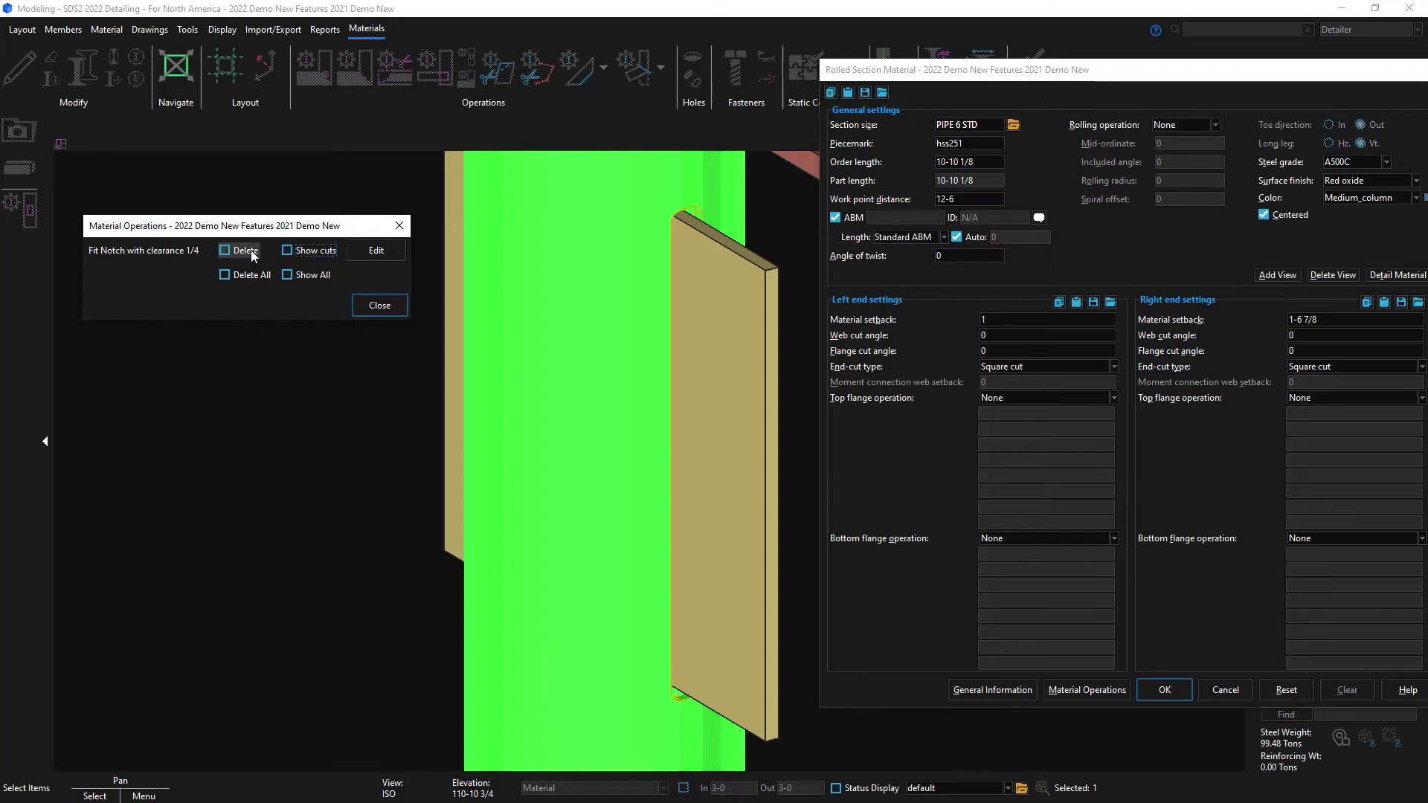
pyautogui.click(369, 252)
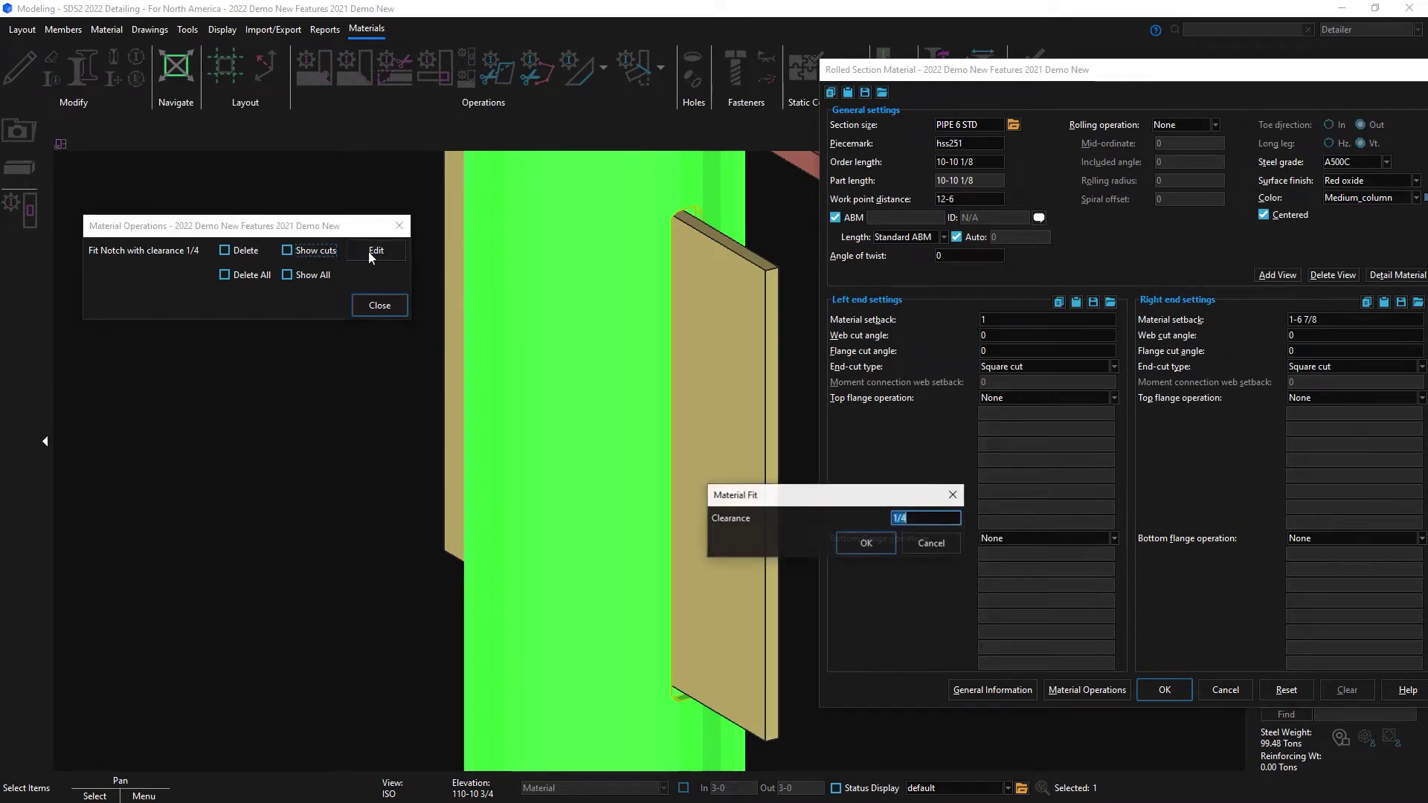
pyautogui.press('BackSpace')
pyautogui.write('1/2')
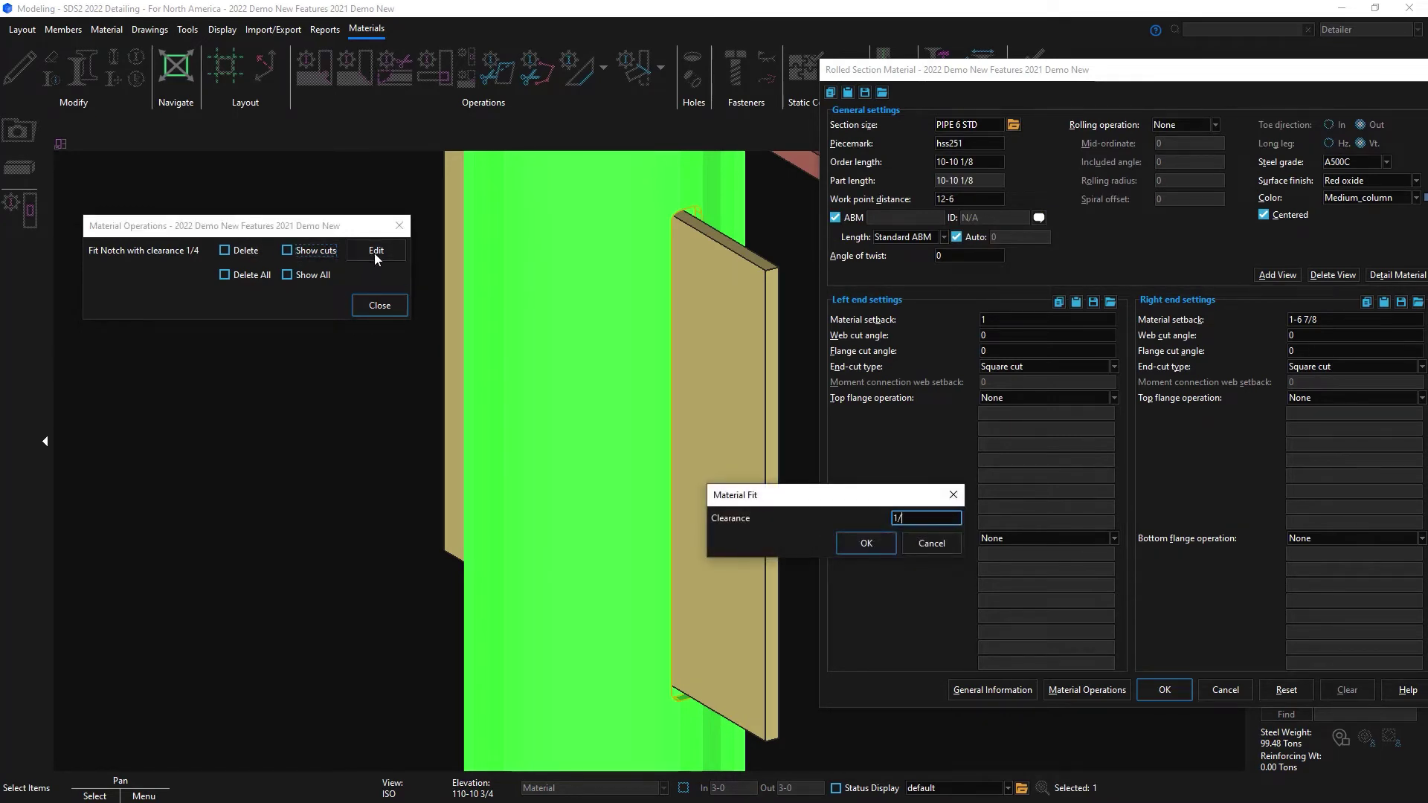
pyautogui.click(865, 544)
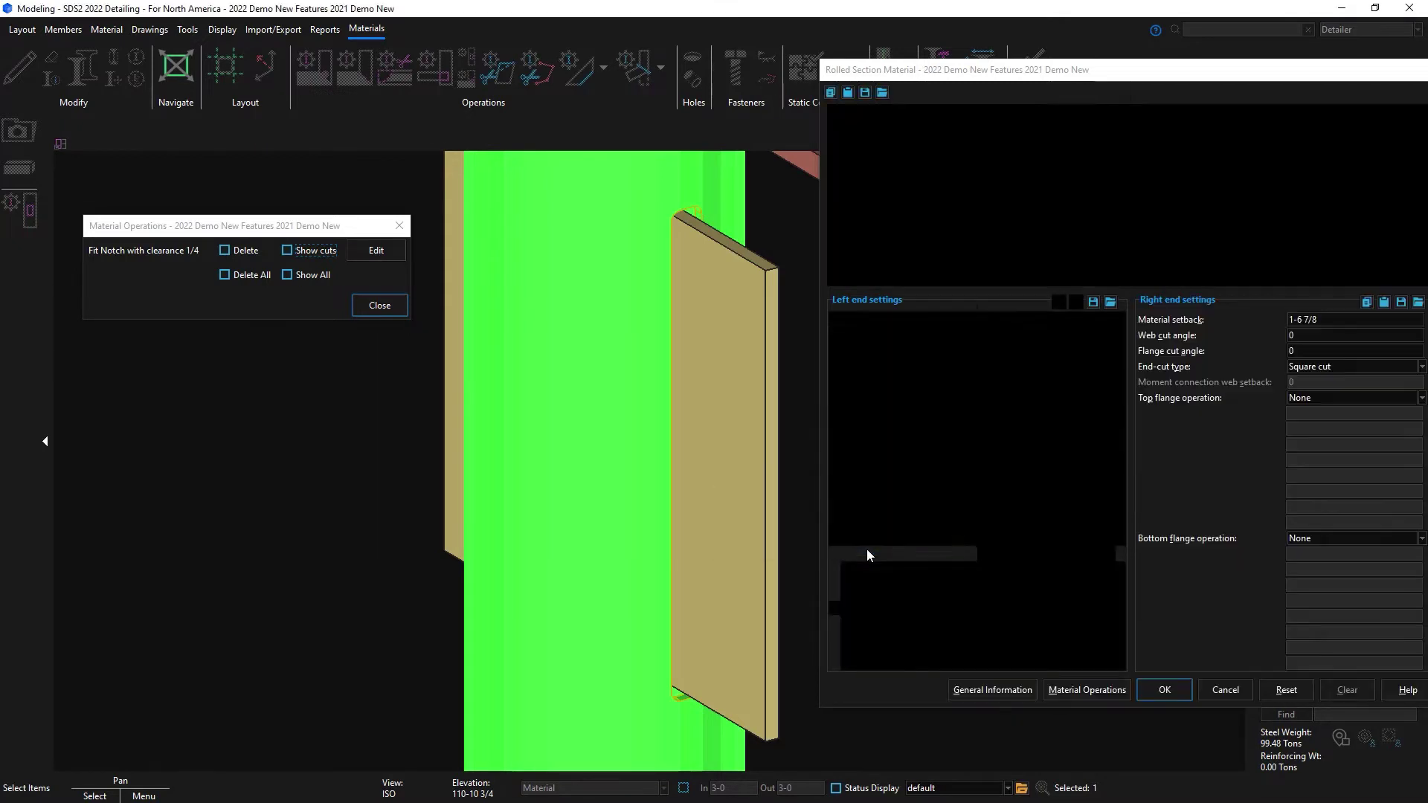
pyautogui.click(377, 306)
# Accept the material settings and regenerate the pipe column
pyautogui.click(1167, 685)
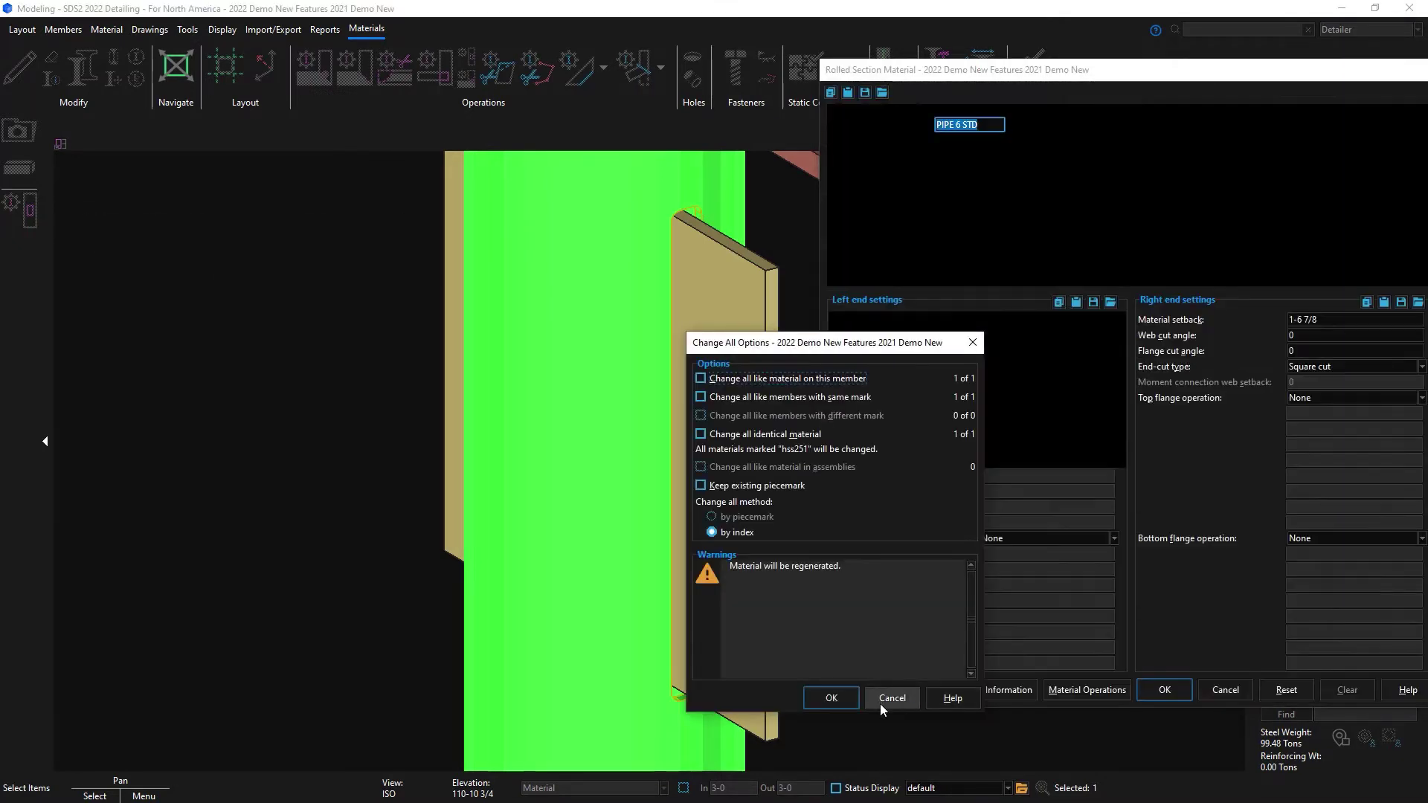
pyautogui.click(837, 699)
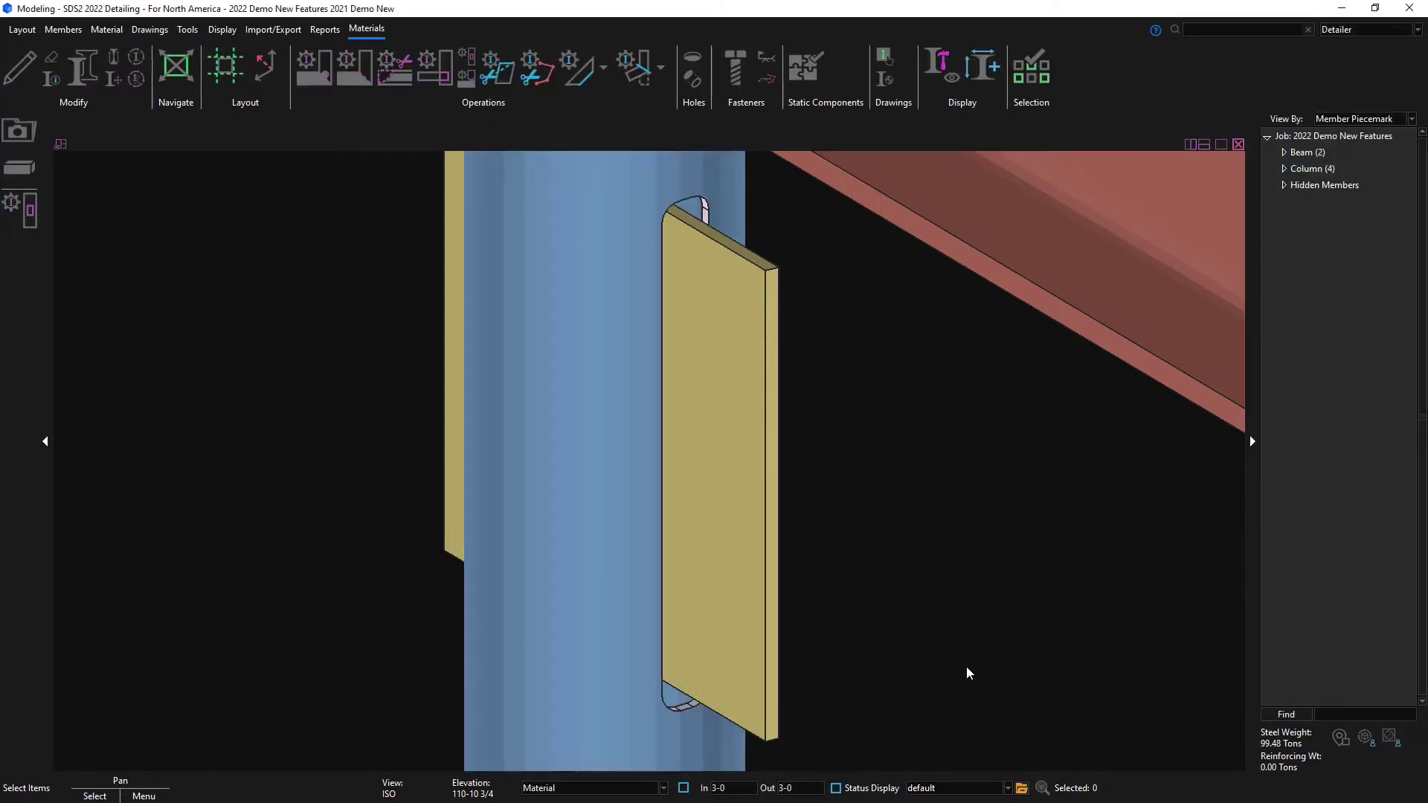
pyautogui.scroll(-3, 962, 654)
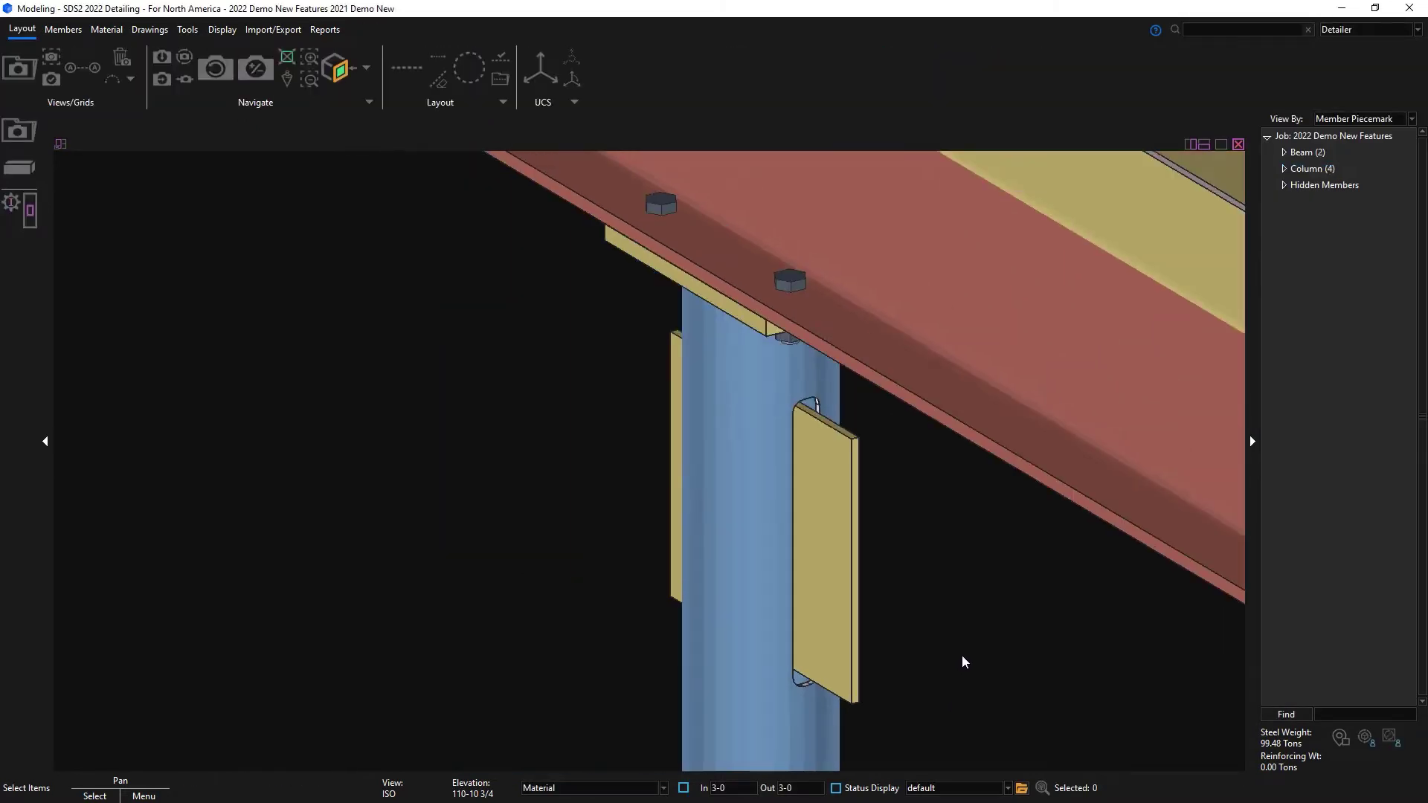
pyautogui.scroll(3, 716, 626)
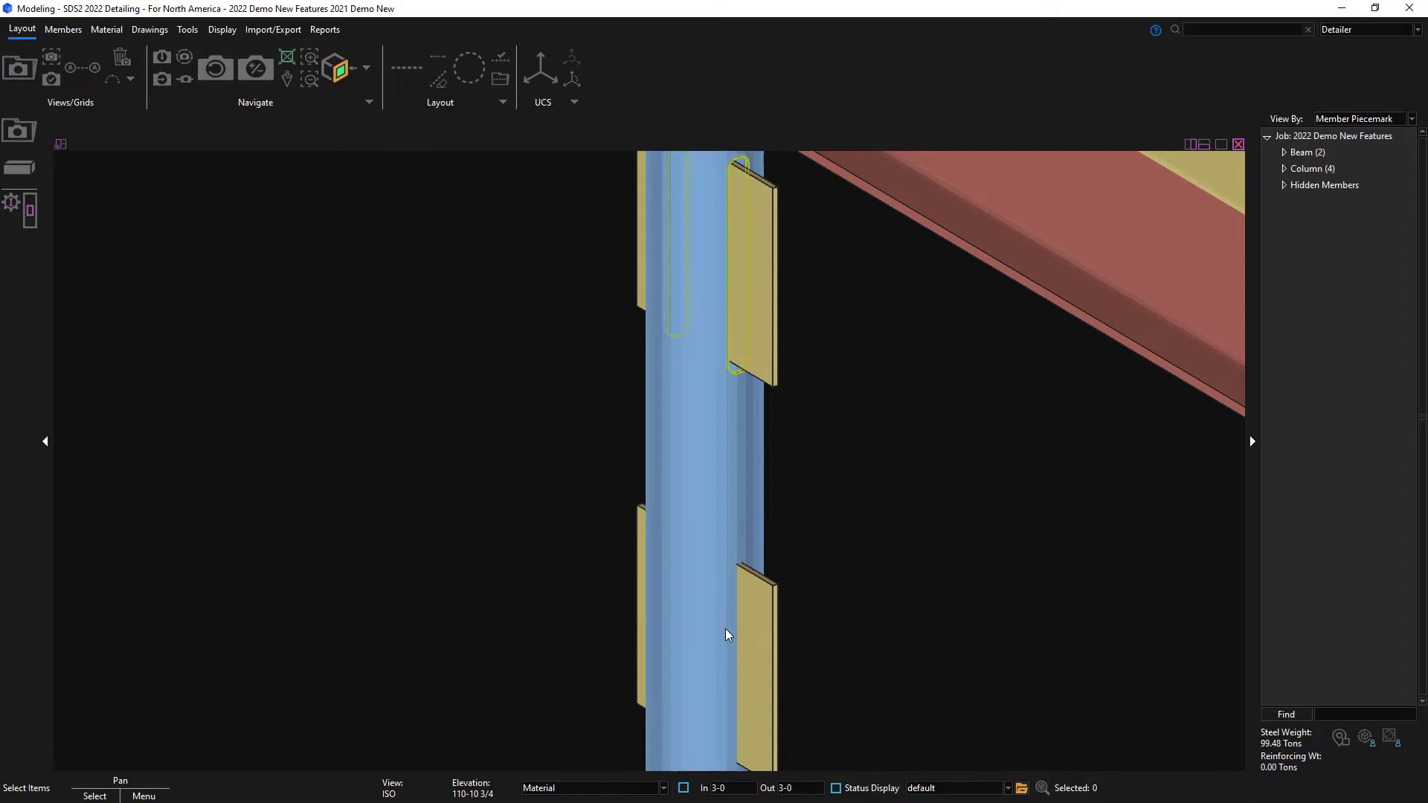
# Add a second Fit Notch cutting the column around the two lower plates
pyautogui.click(20, 211)
pyautogui.click(674, 640)
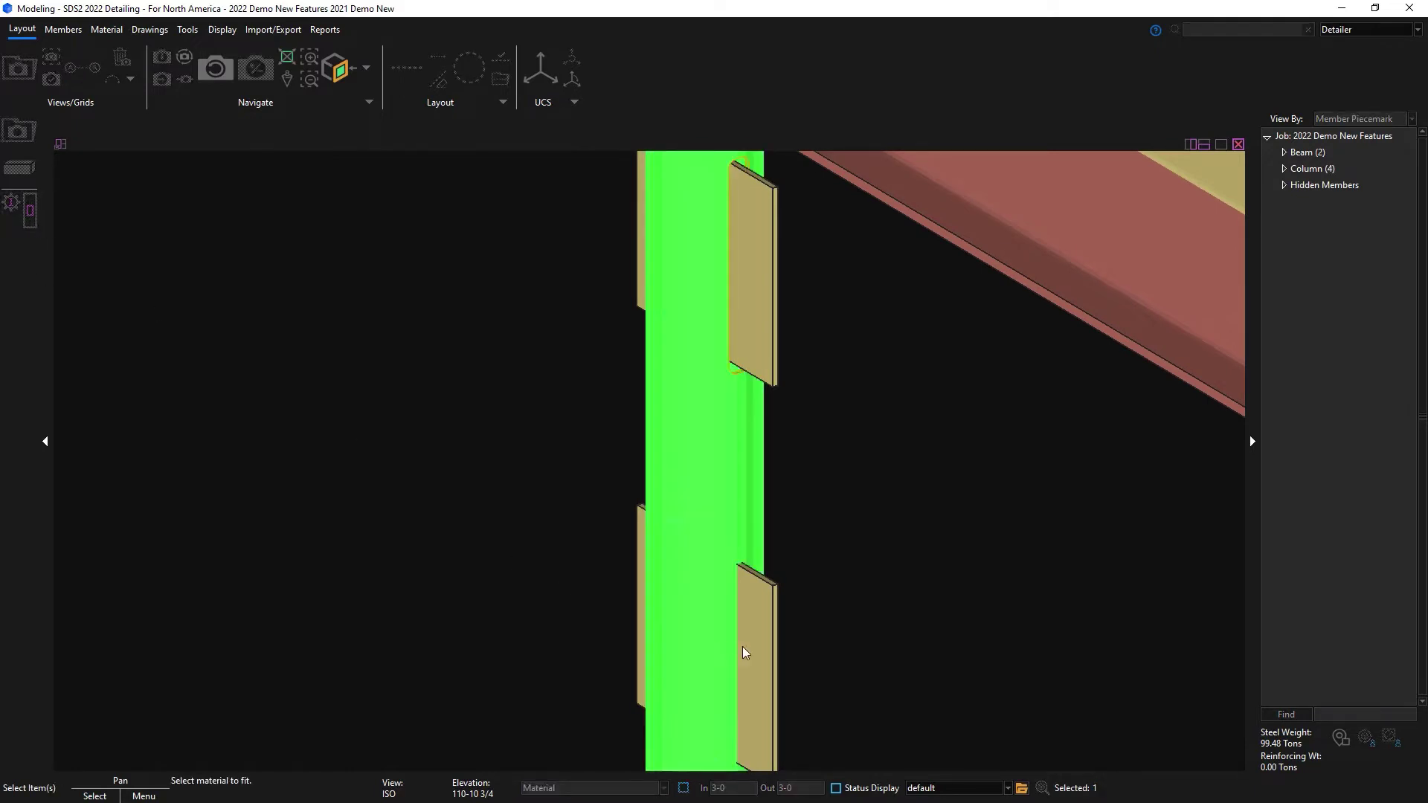
pyautogui.click(745, 645)
pyautogui.rightClick(908, 613)
pyautogui.click(921, 619)
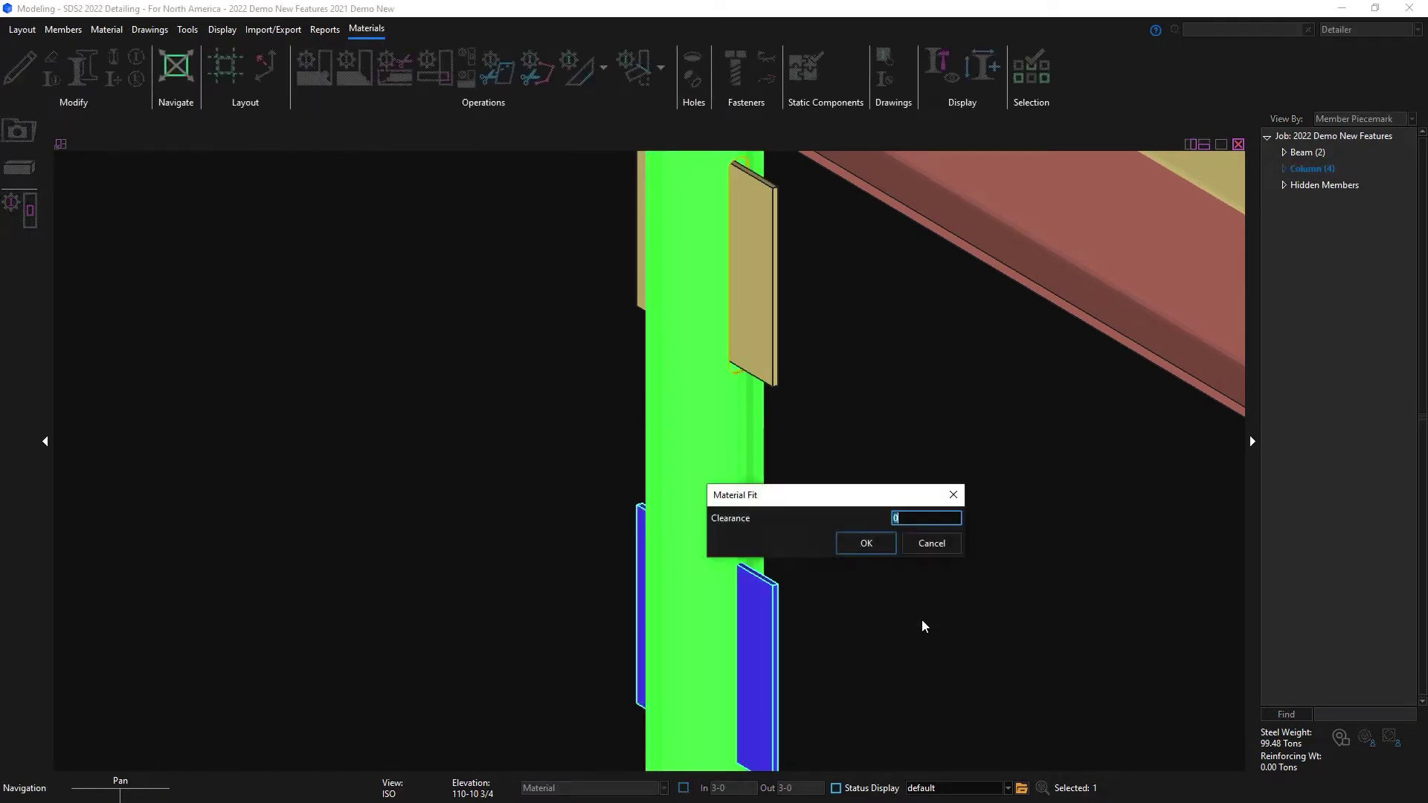
pyautogui.click(865, 542)
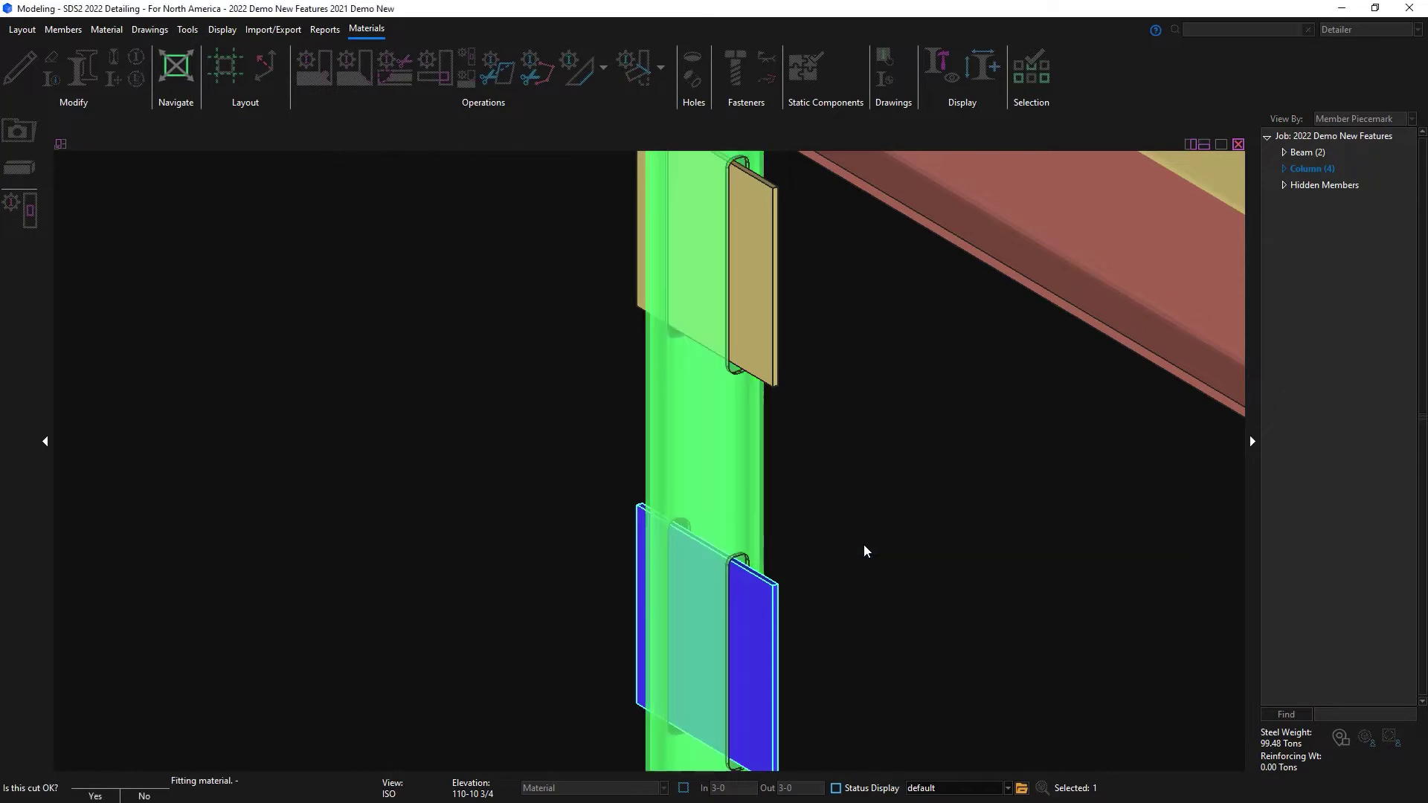
pyautogui.click(867, 568)
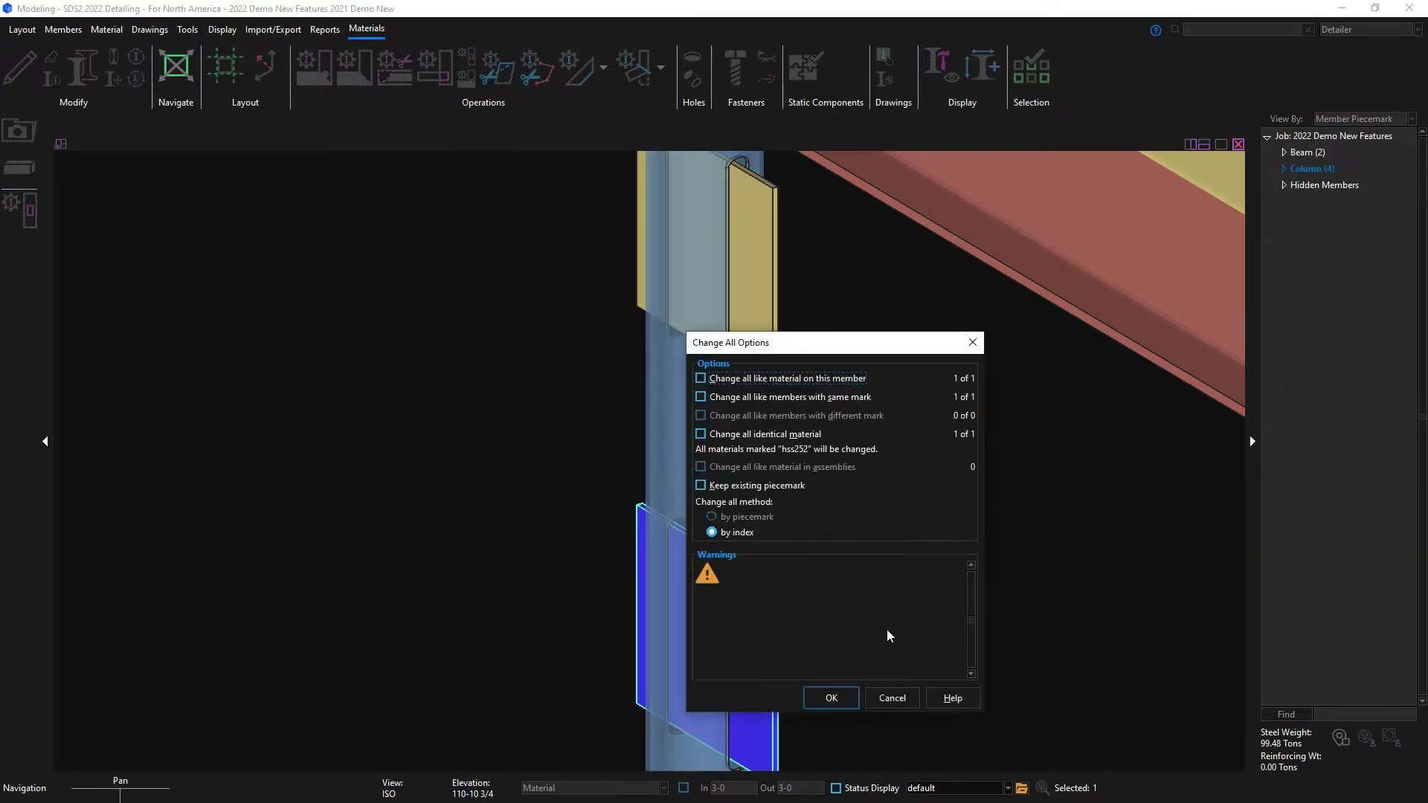
pyautogui.click(831, 695)
pyautogui.doubleClick(709, 496)
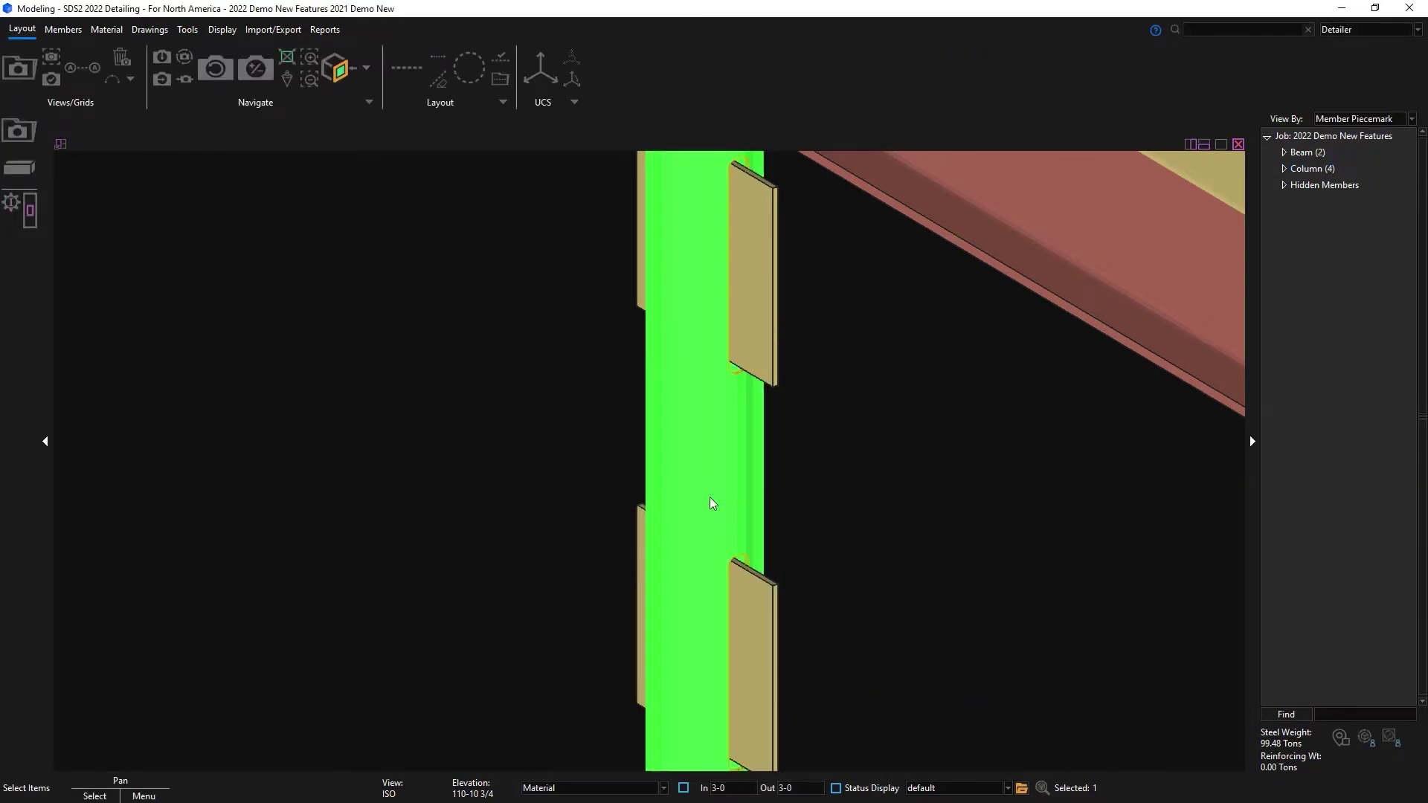
# Delete the second Fit Notch, around the lower plates, from the column and regenerate it
pyautogui.click(1086, 689)
pyautogui.moveTo(198, 15); pyautogui.dragTo(287, 235)
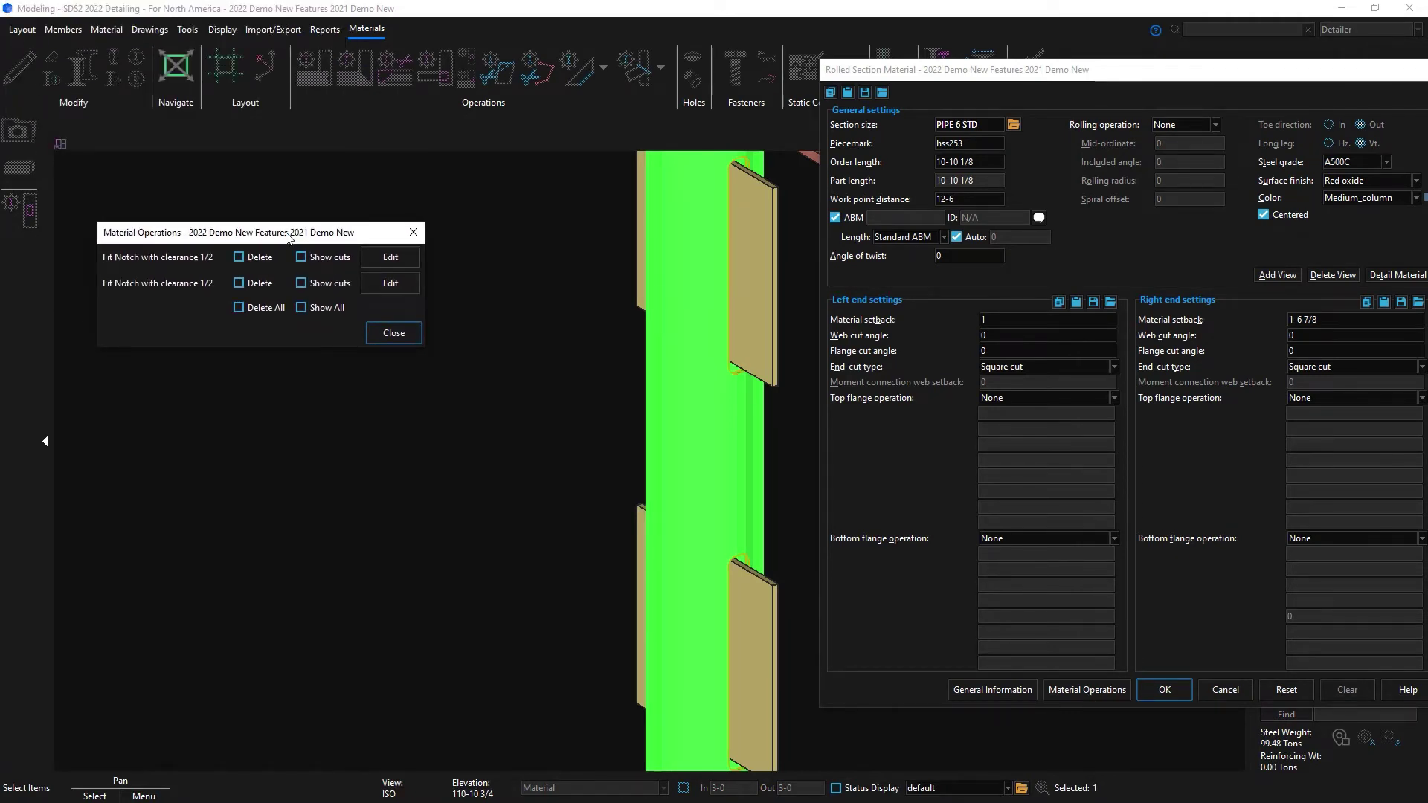
pyautogui.click(301, 308)
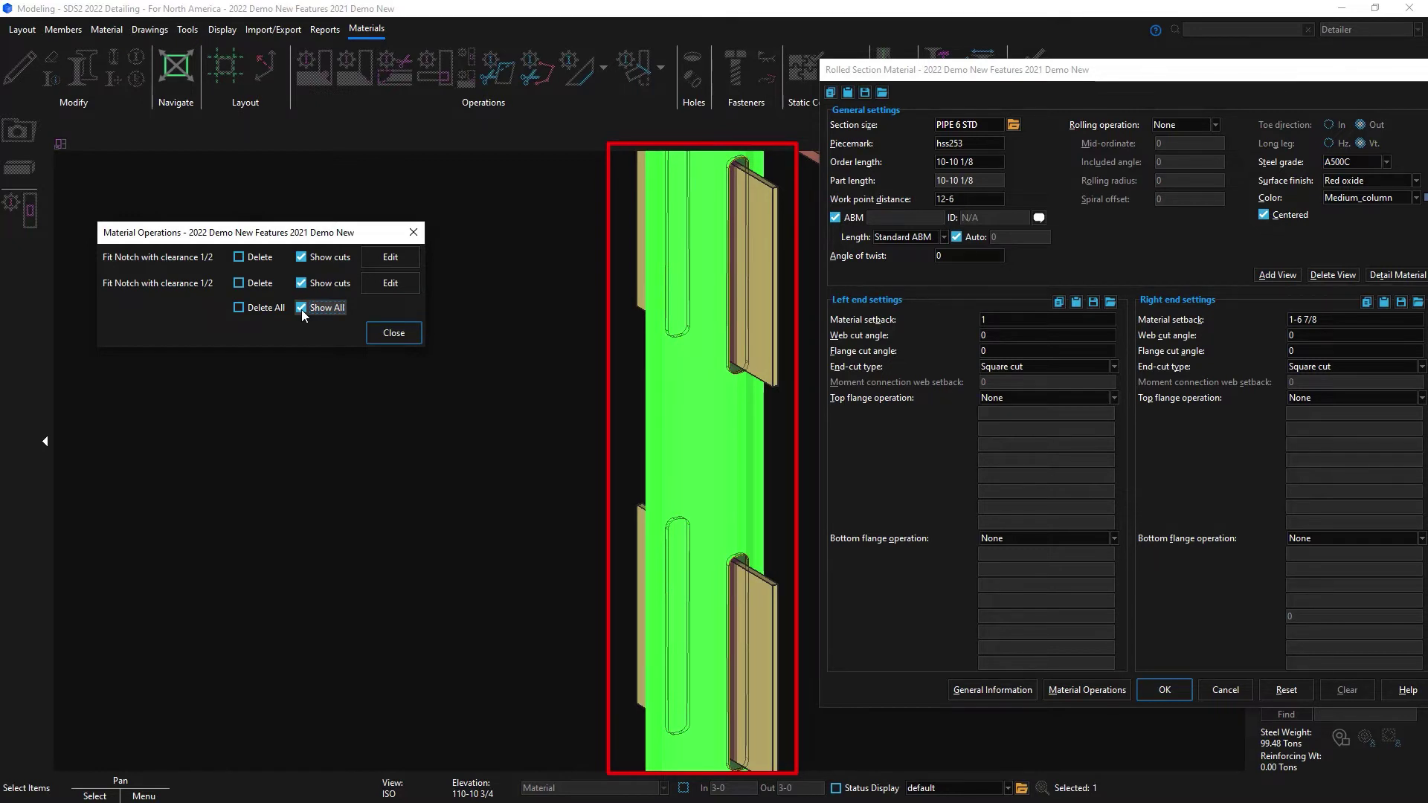
pyautogui.click(301, 308)
pyautogui.click(301, 283)
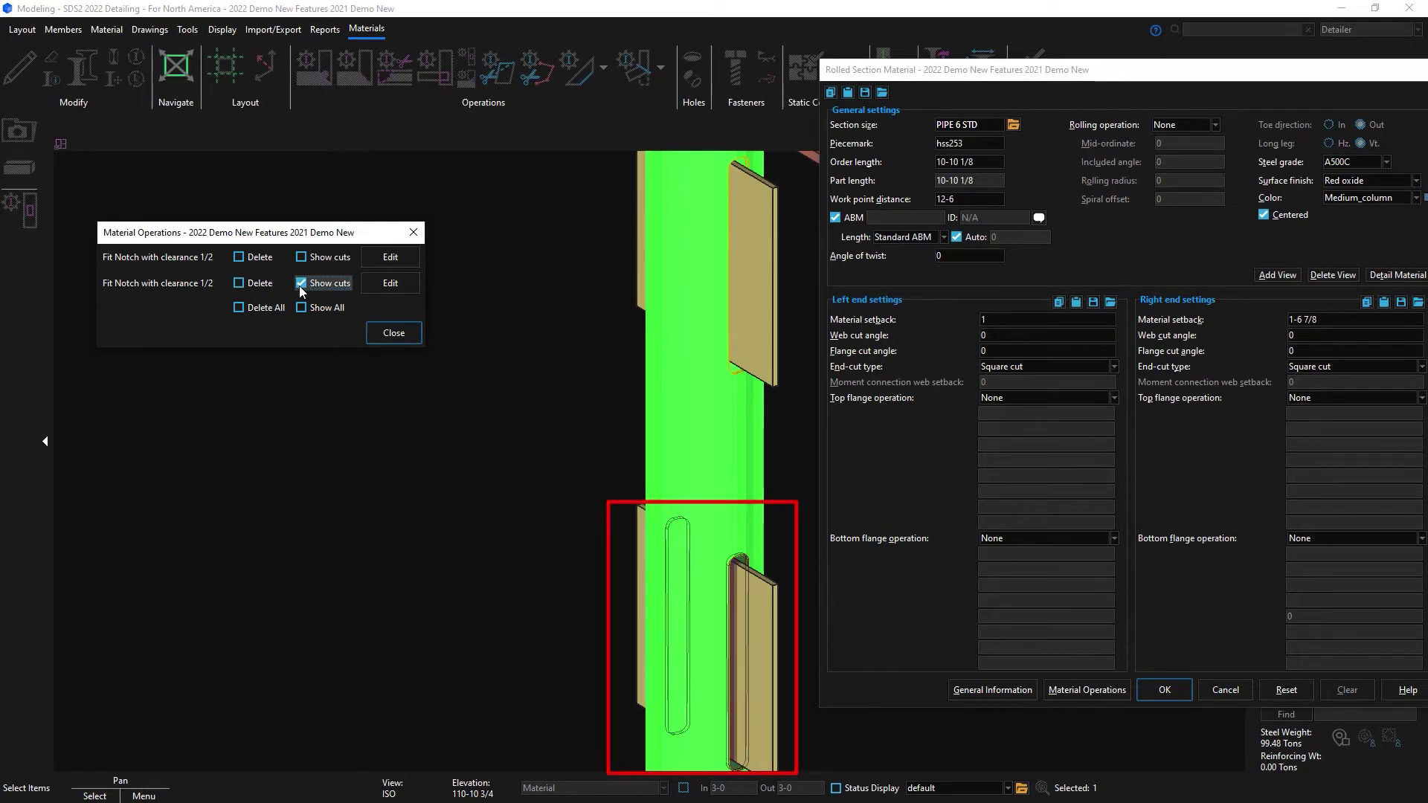
pyautogui.click(239, 283)
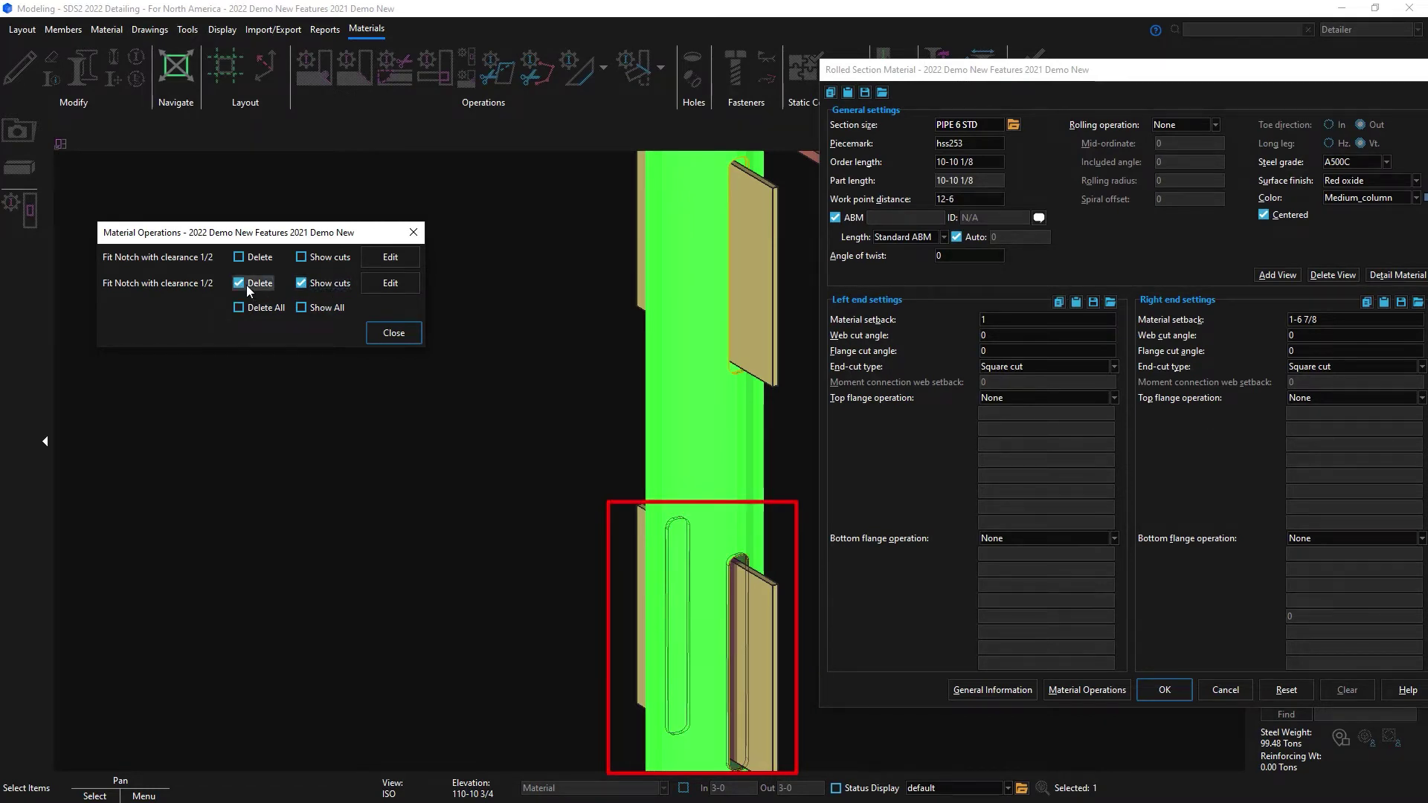
pyautogui.click(393, 333)
pyautogui.click(1164, 689)
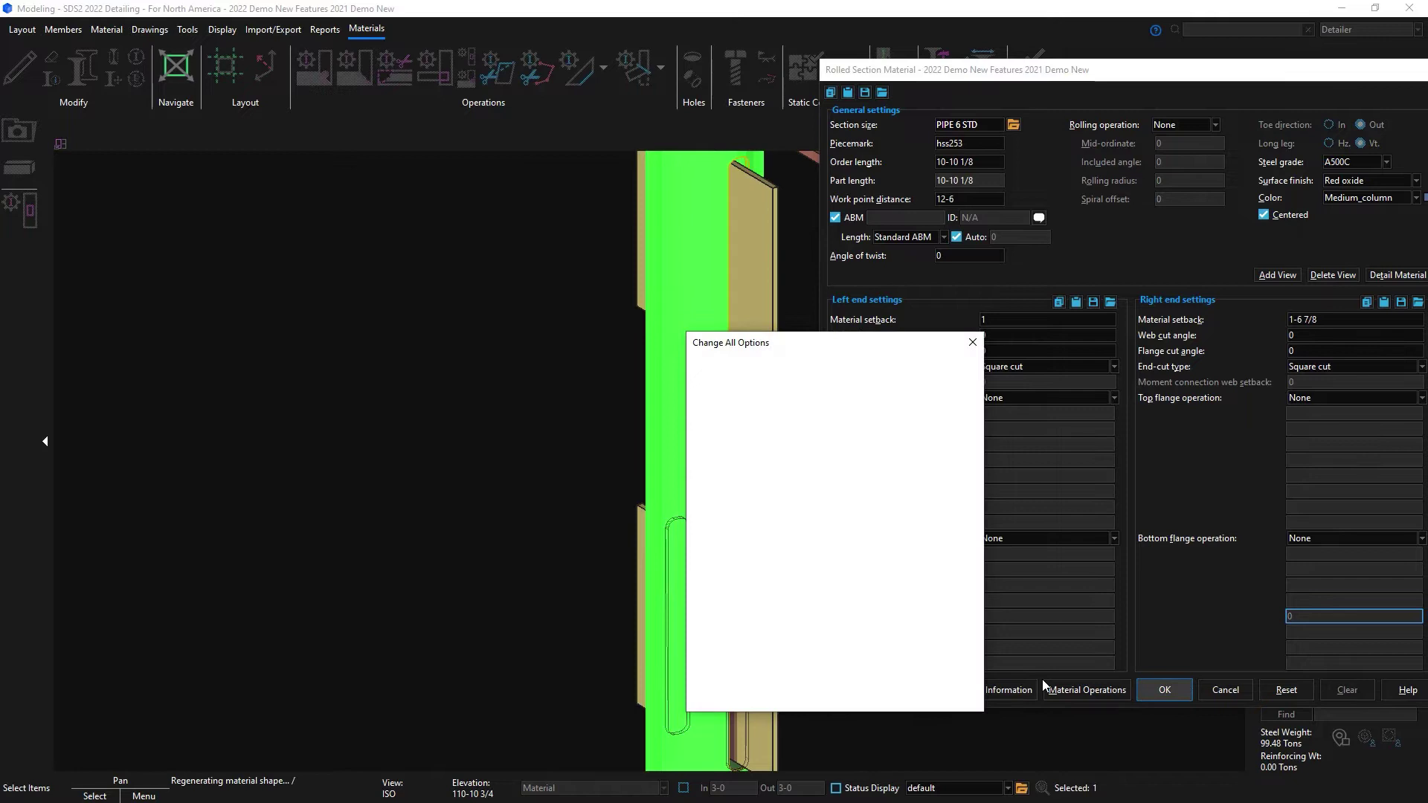
pyautogui.click(836, 702)
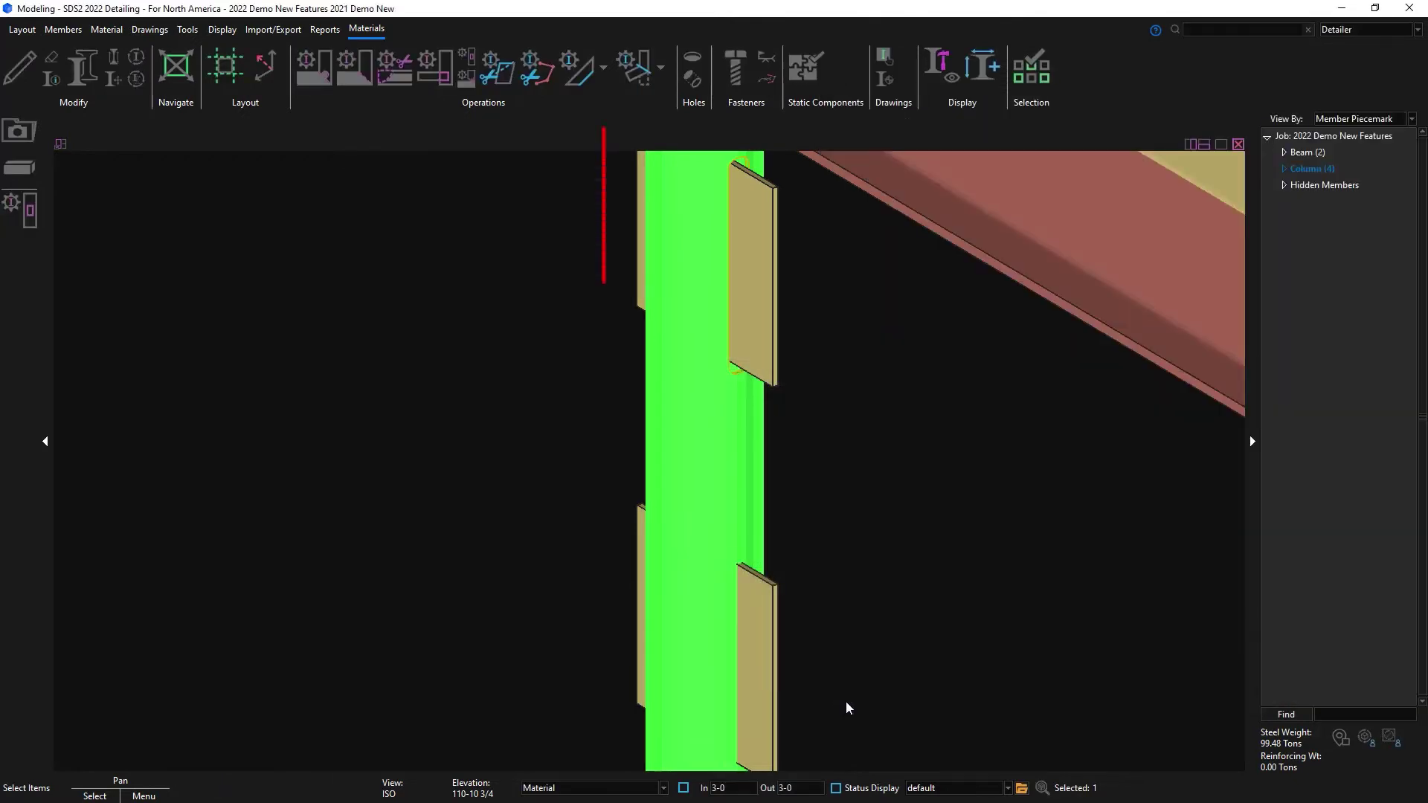
# Cut the column with Material Fit Exact around the two lower plates at 1/2 clearance
pyautogui.click(958, 672)
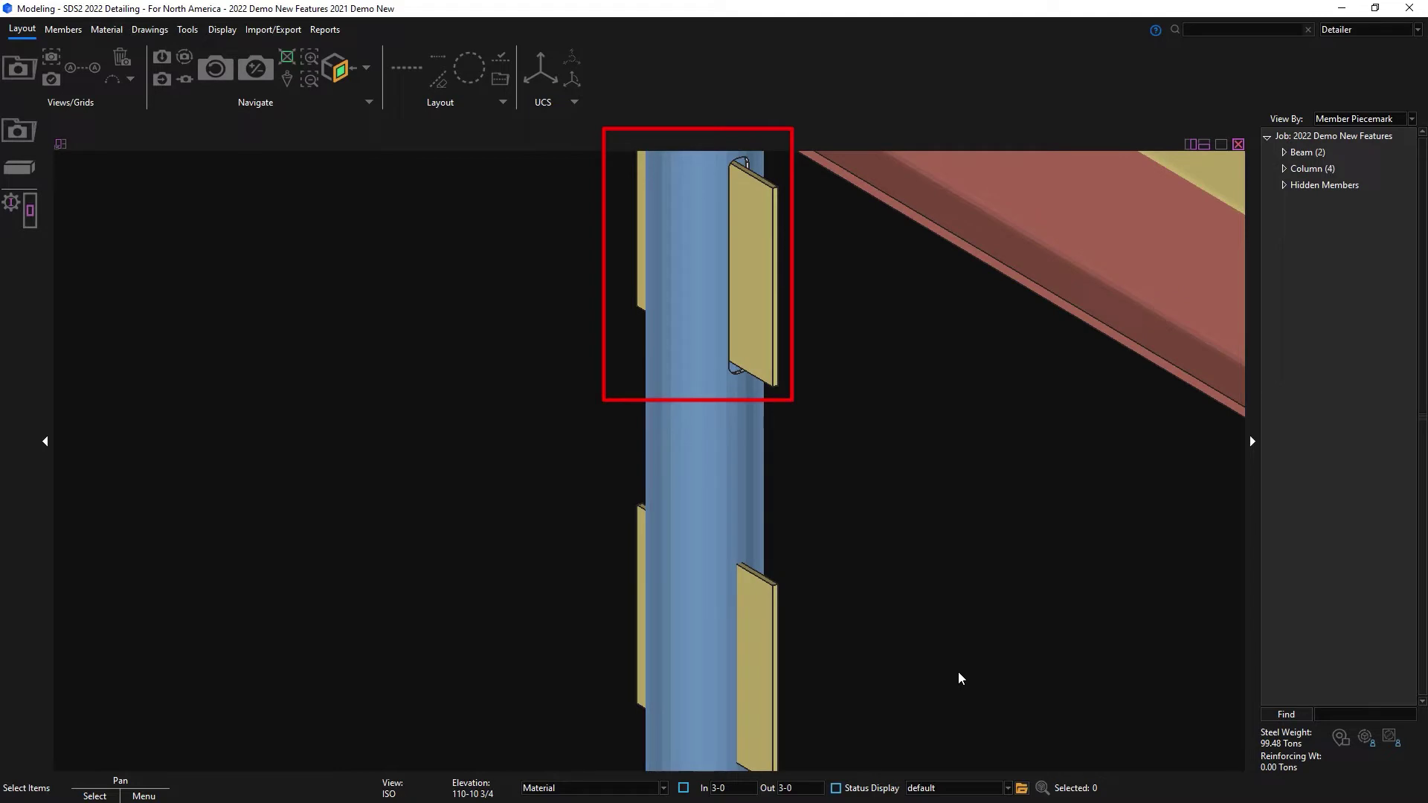
pyautogui.click(717, 488)
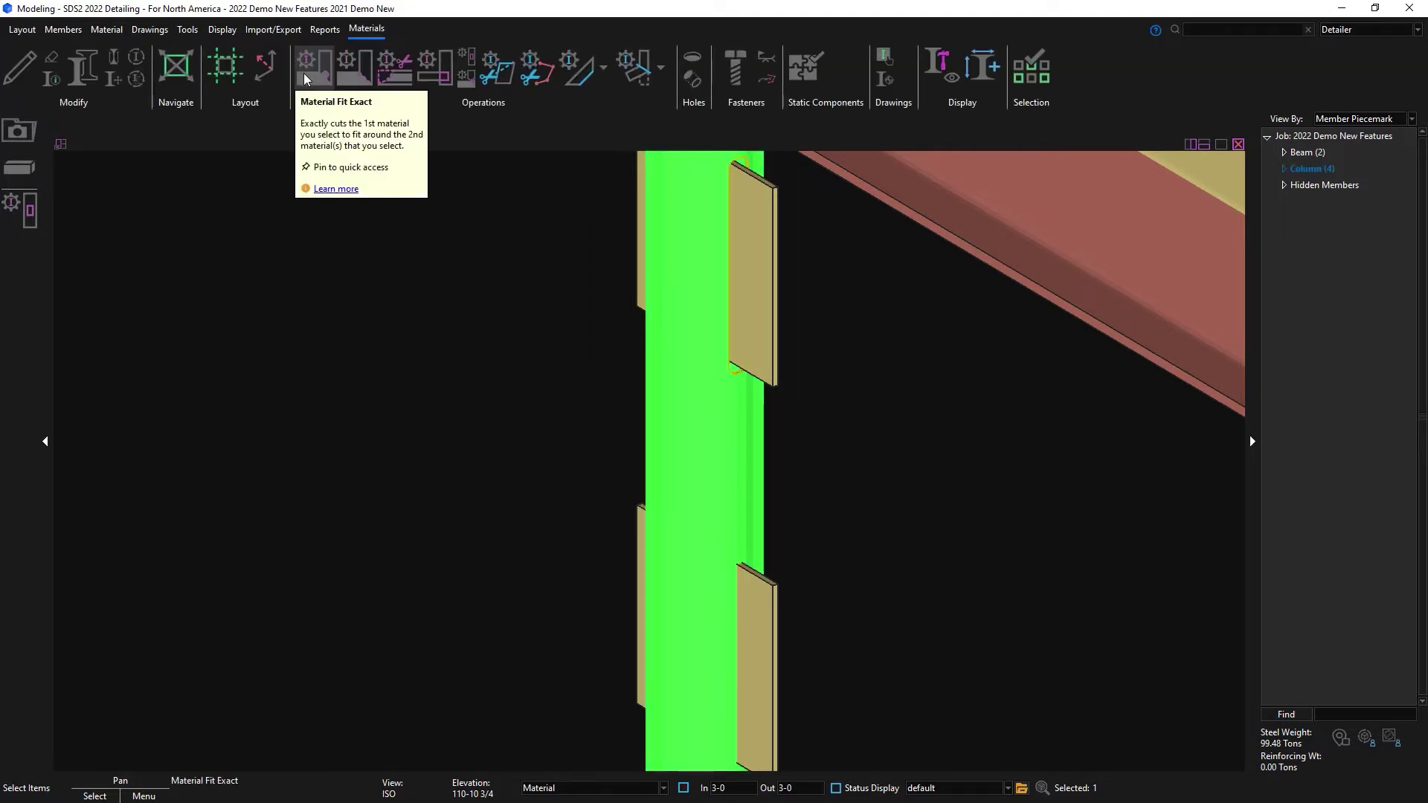
pyautogui.click(303, 73)
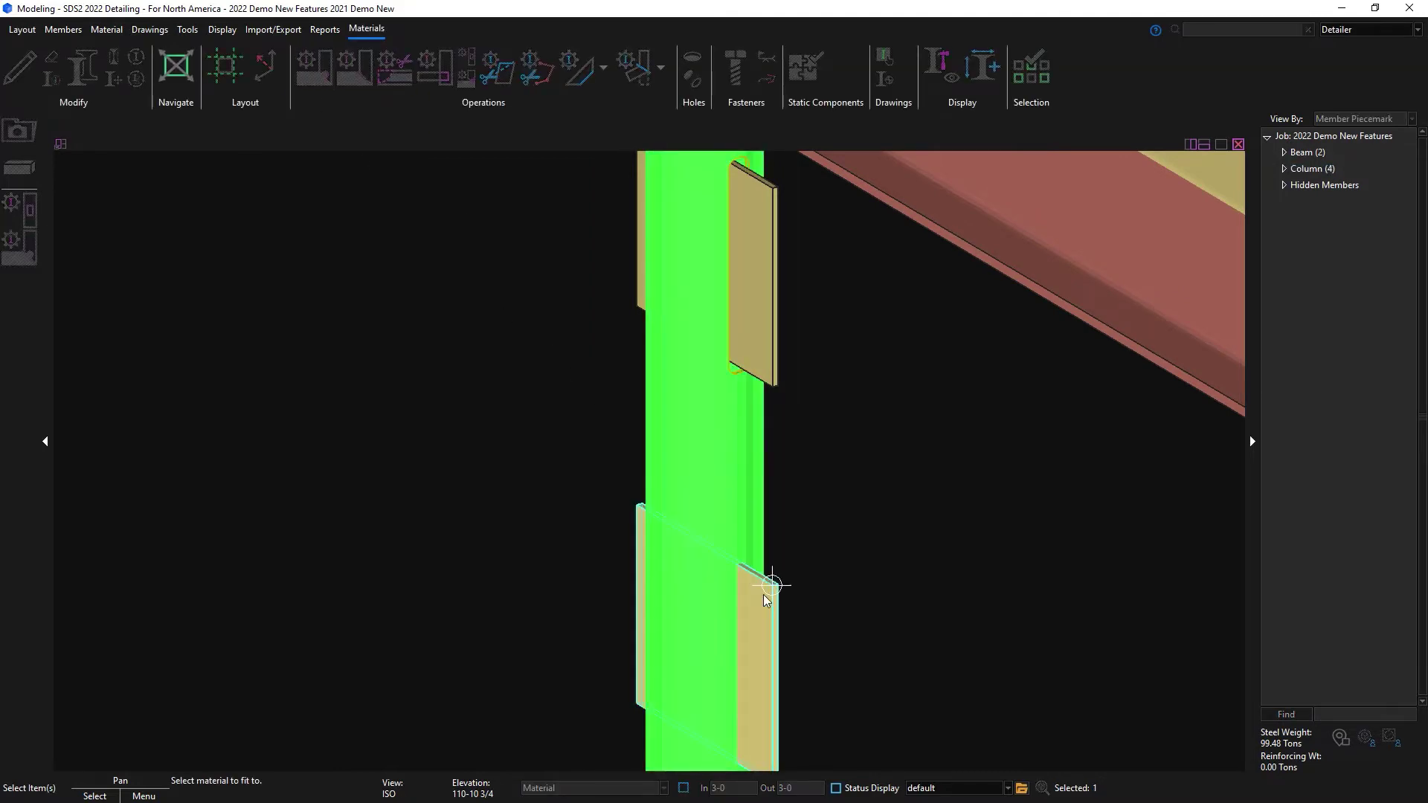
pyautogui.rightClick(852, 550)
pyautogui.click(878, 559)
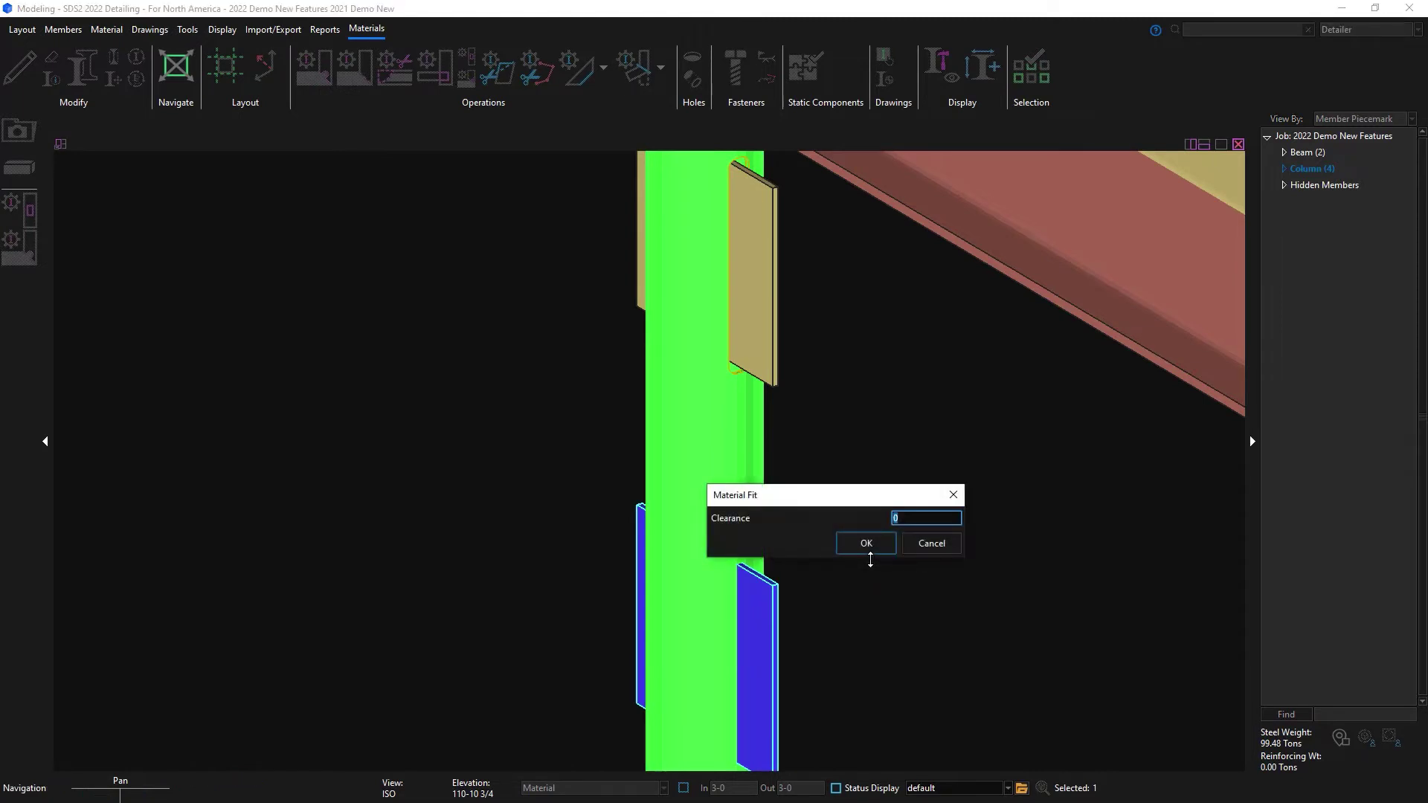
pyautogui.write('1/2')
pyautogui.click(859, 545)
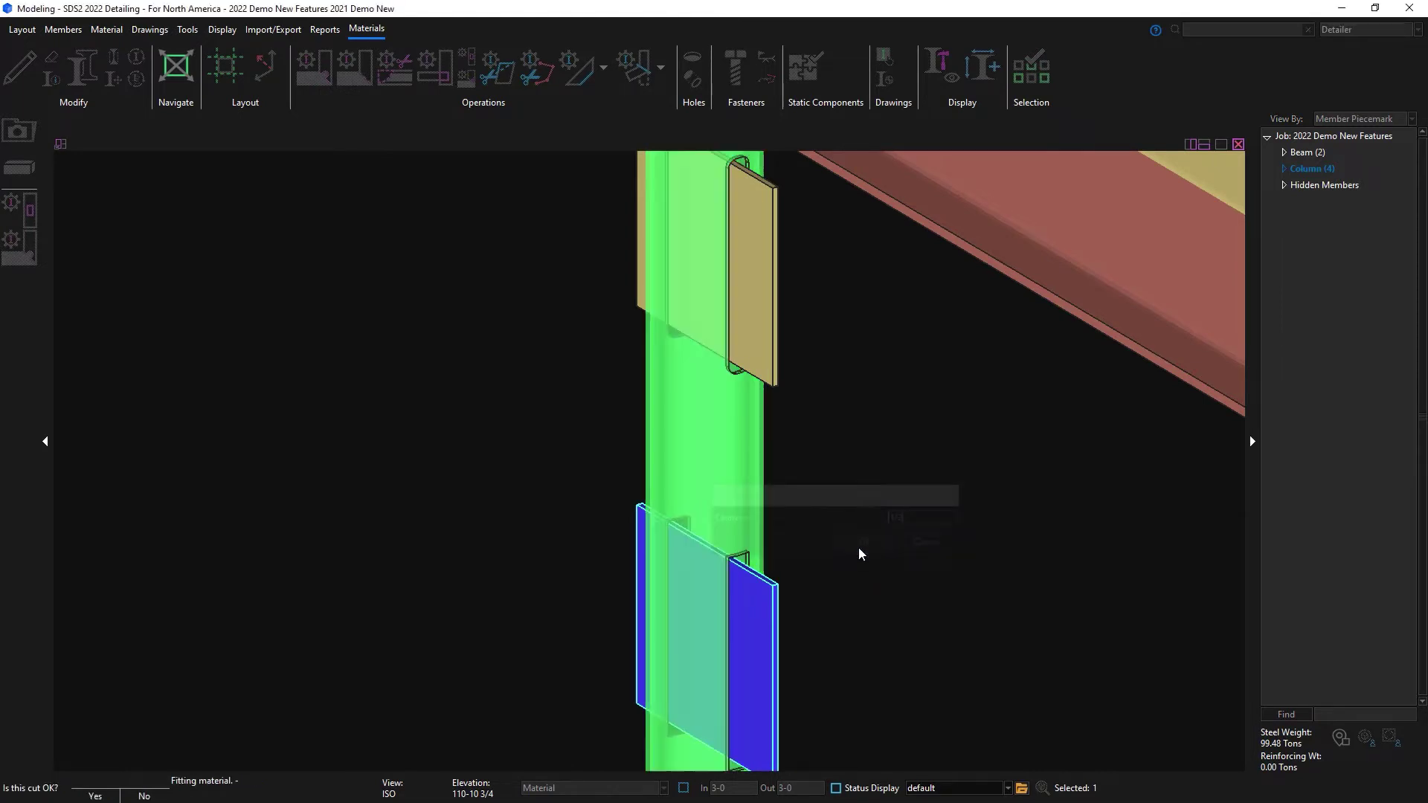
pyautogui.click(952, 564)
pyautogui.click(830, 698)
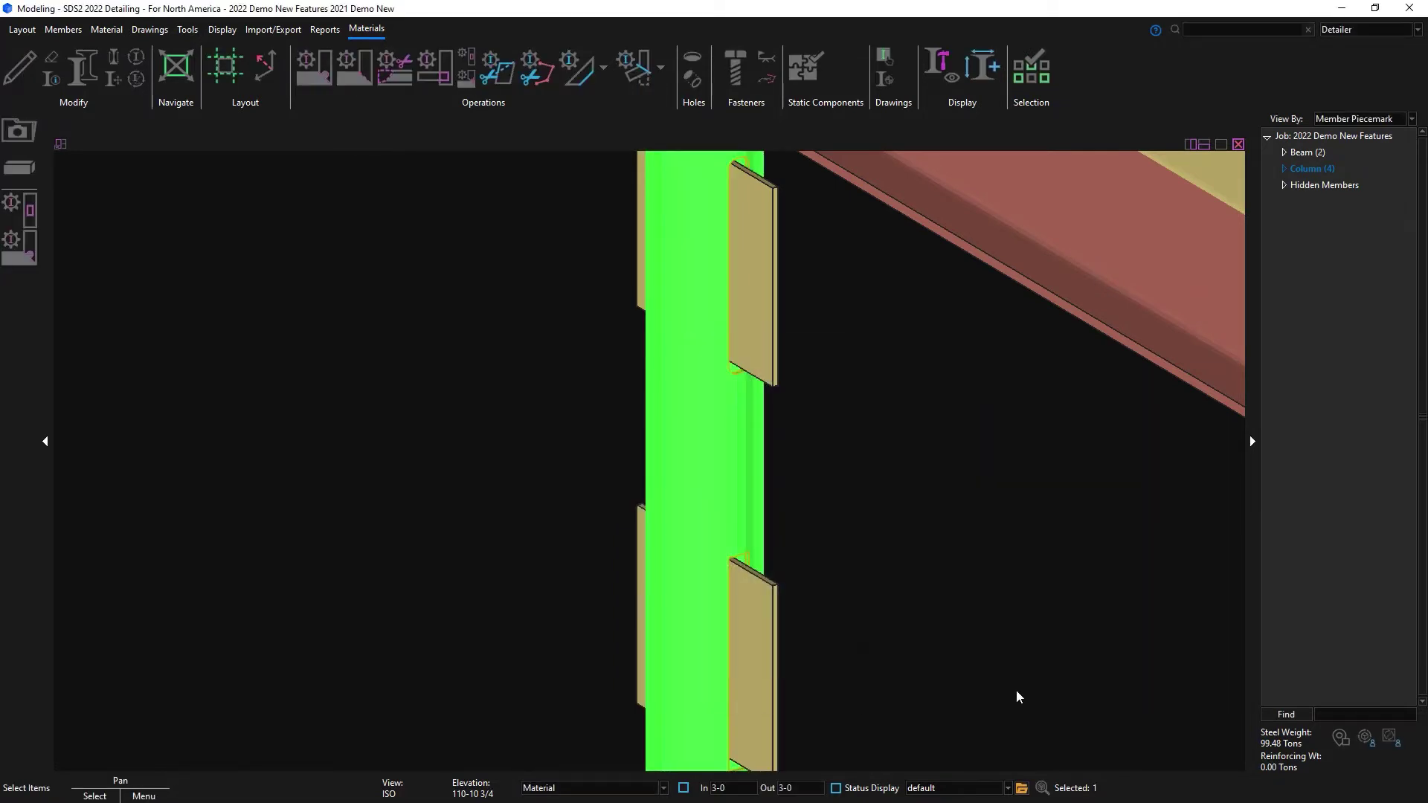
pyautogui.moveTo(975, 652); pyautogui.dragTo(912, 612, button='middle')
# Delete one lower plate to reveal the exact-fit slot cut in the pipe column
pyautogui.click(938, 613)
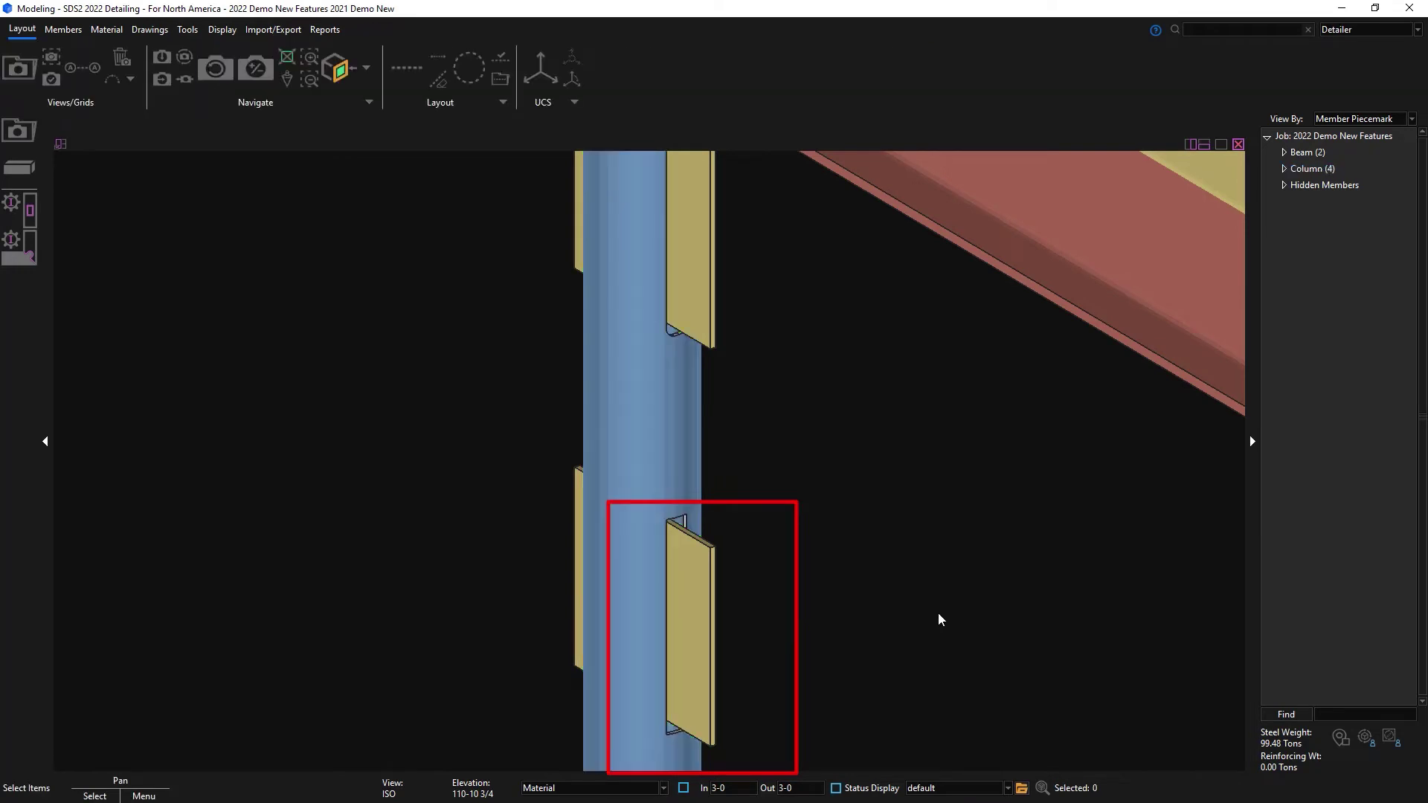
pyautogui.click(689, 610)
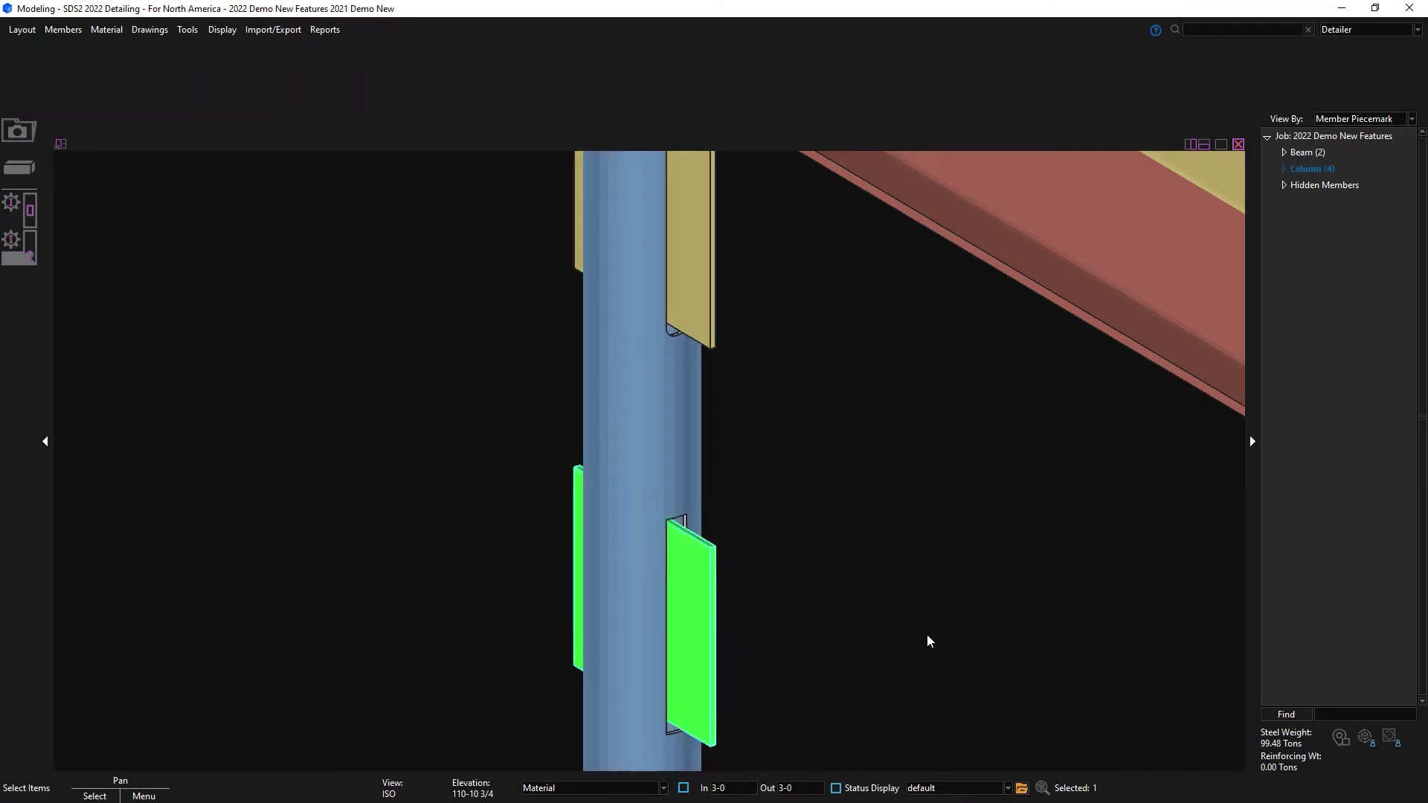
pyautogui.press('Delete')
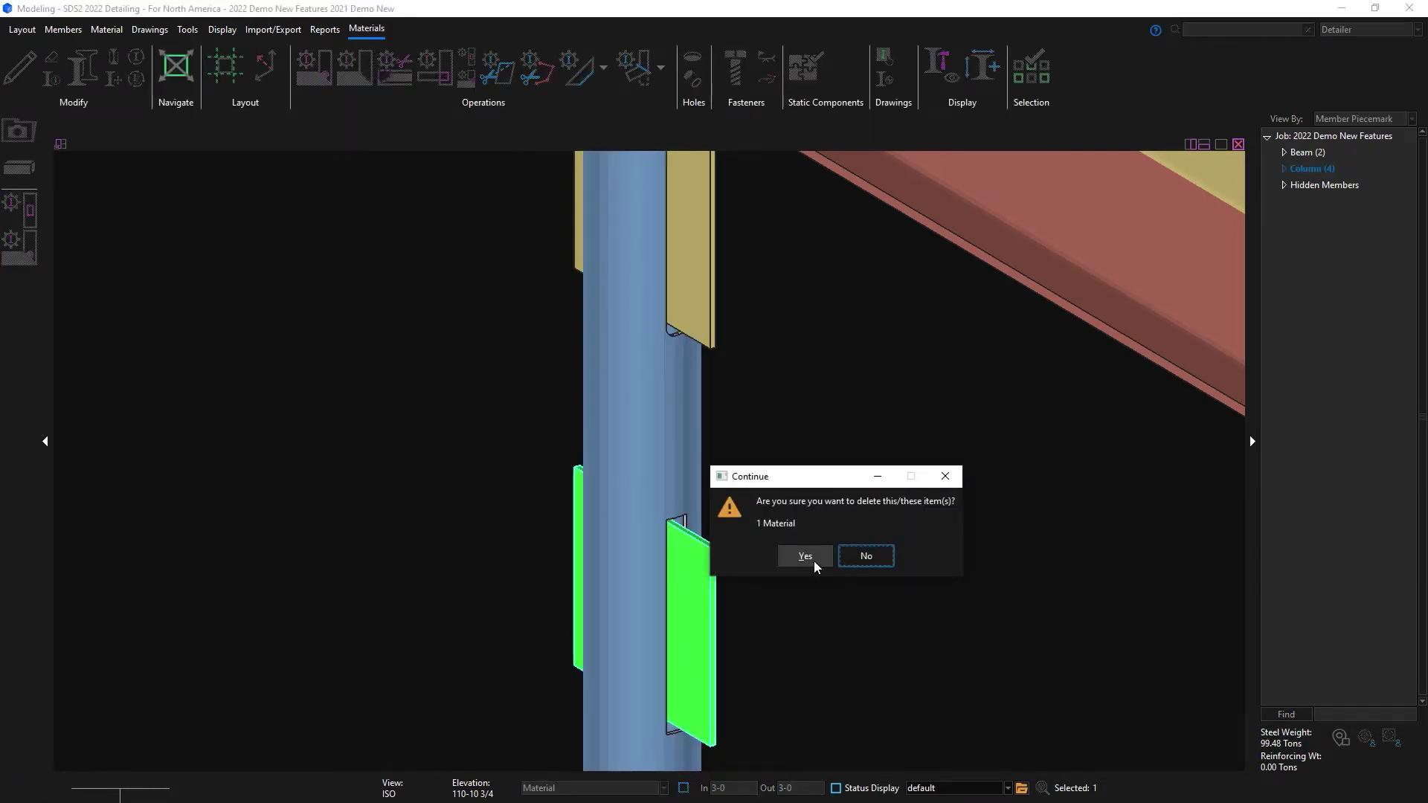
pyautogui.click(805, 556)
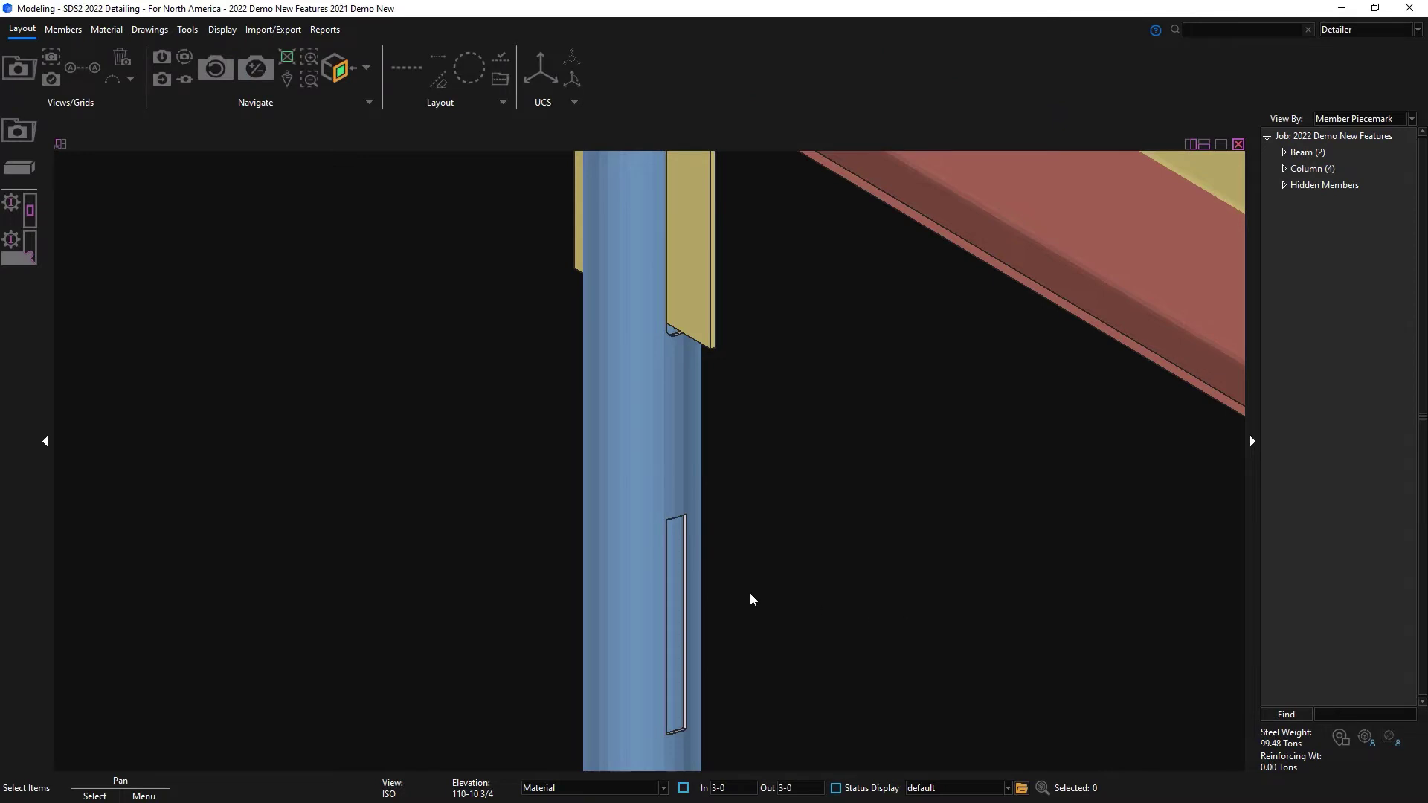
pyautogui.moveTo(669, 588); pyautogui.dragTo(649, 558, button='middle')
pyautogui.scroll(-5, 645, 568)
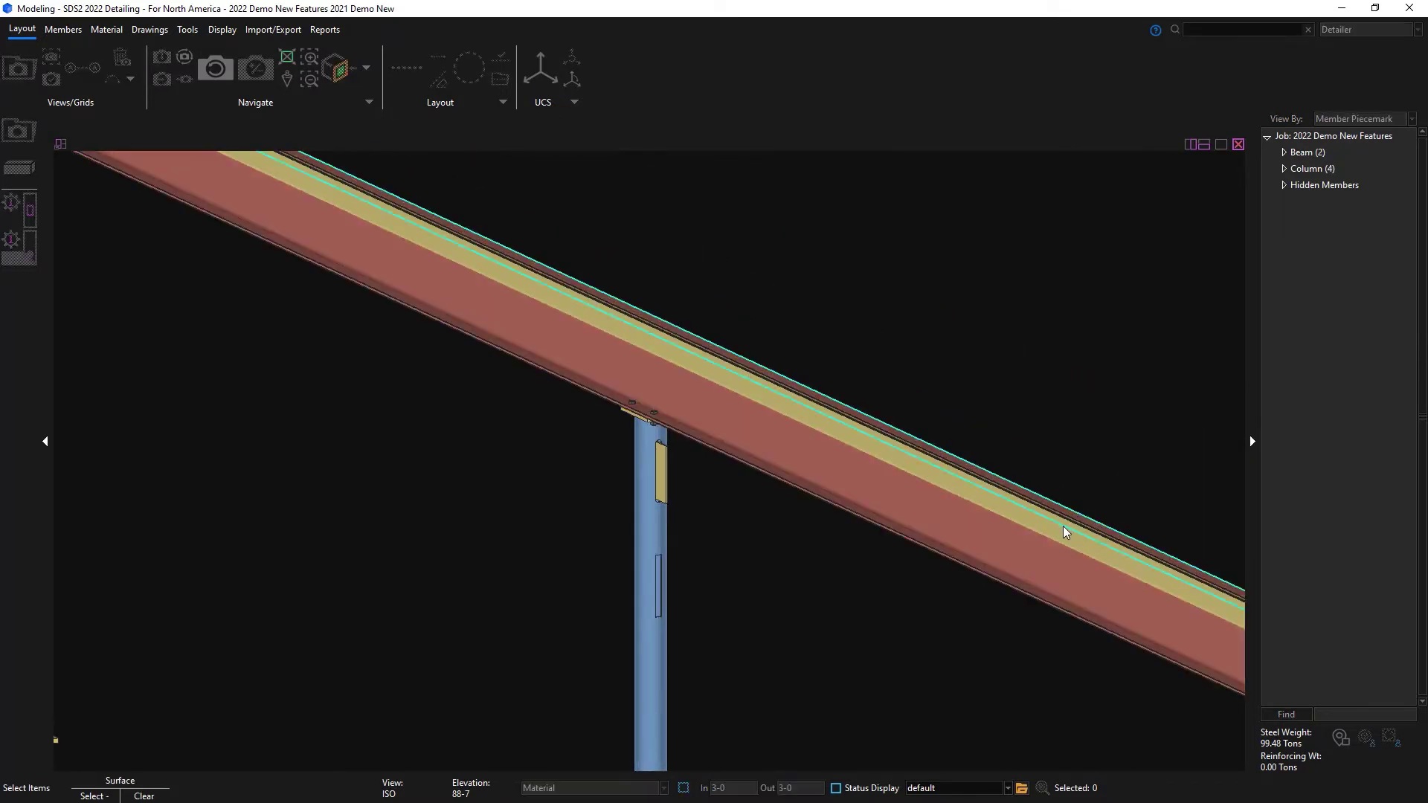
# In plan view at elevation 112-0, set up Material Fit Exact of the yellow plate to the wide-flange column
pyautogui.press('Home')
pyautogui.scroll(8, 100, 457)
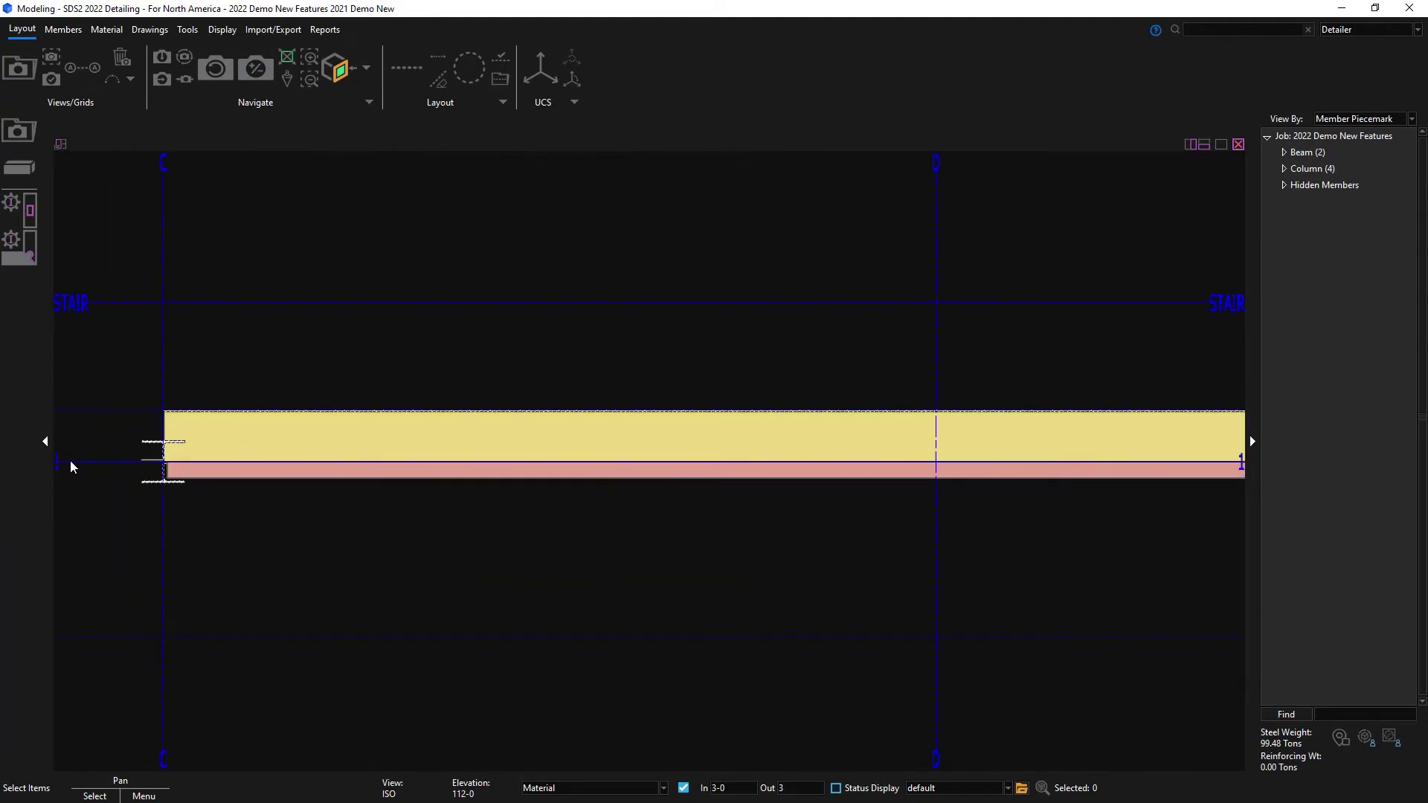
pyautogui.scroll(1, 100, 457)
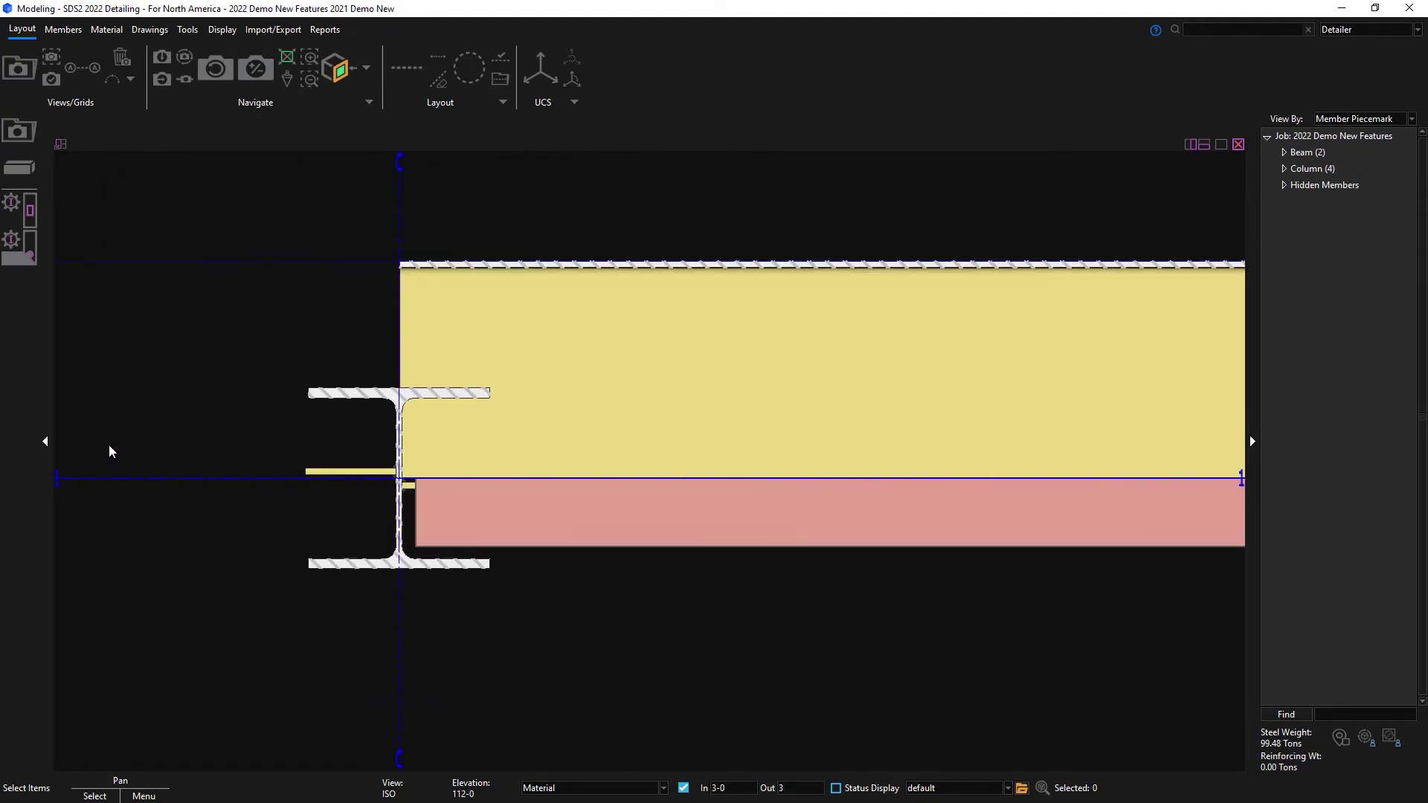
pyautogui.click(20, 256)
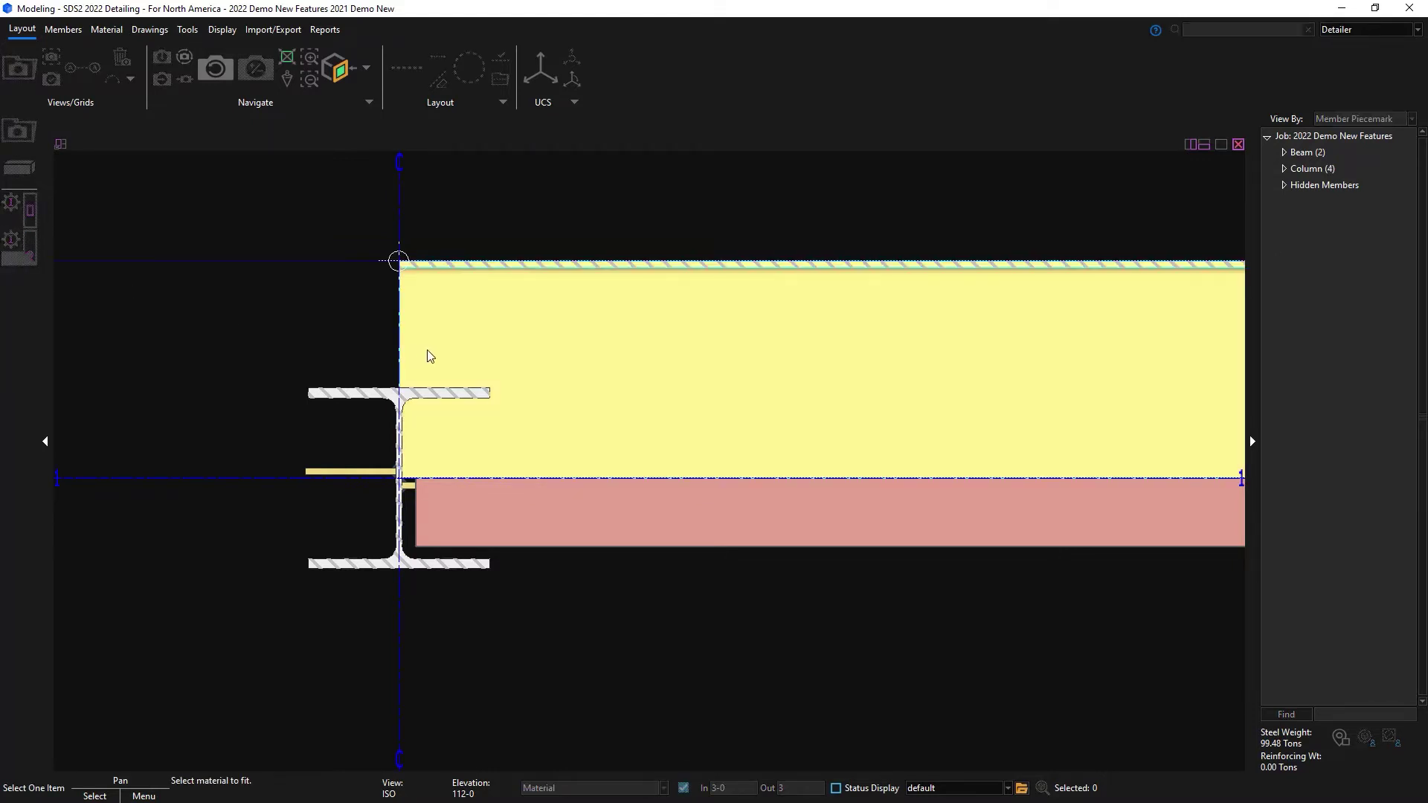
pyautogui.click(426, 350)
pyautogui.click(350, 392)
pyautogui.rightClick(333, 324)
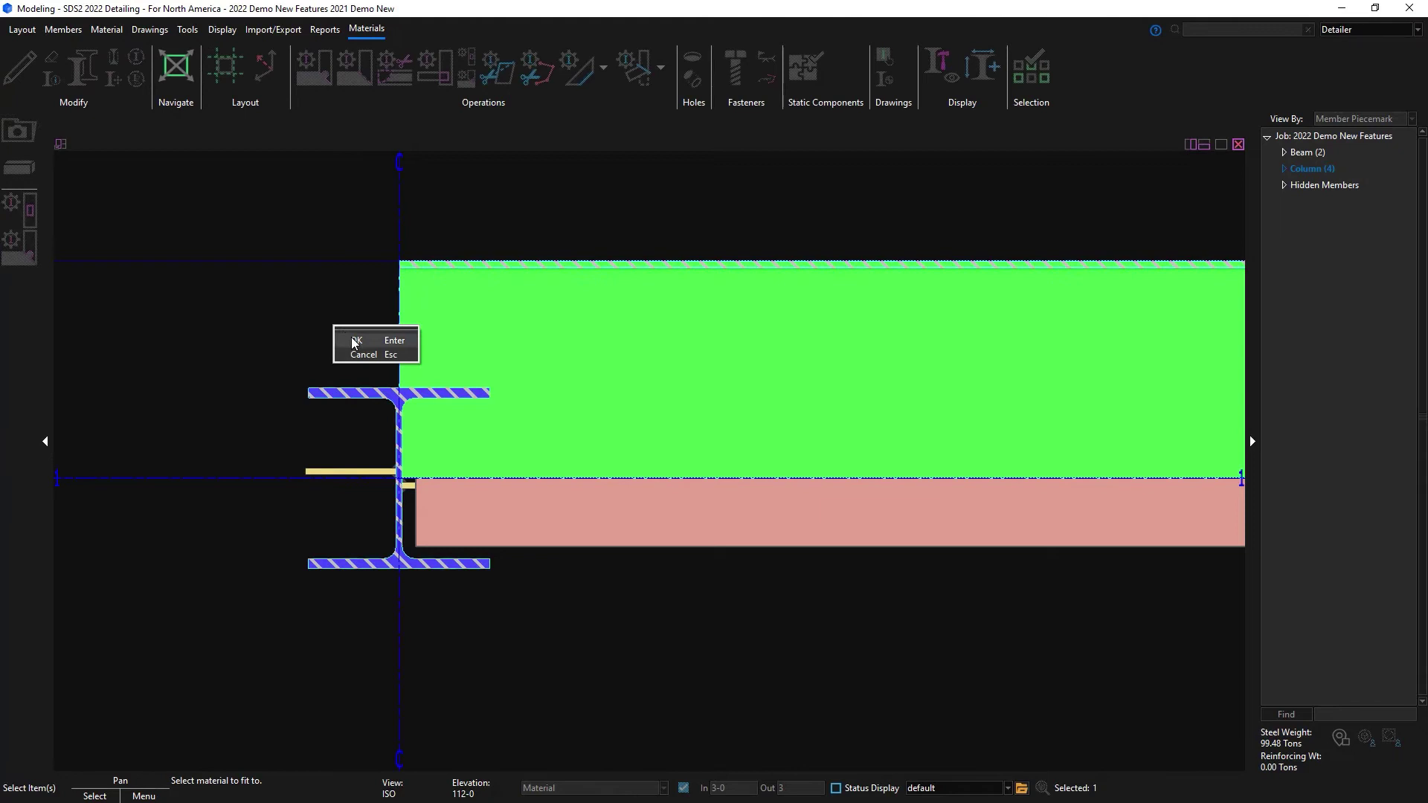
pyautogui.click(351, 336)
# Apply the exact fit with 1/2 clearance and accept the cut plate
pyautogui.write('1/2')
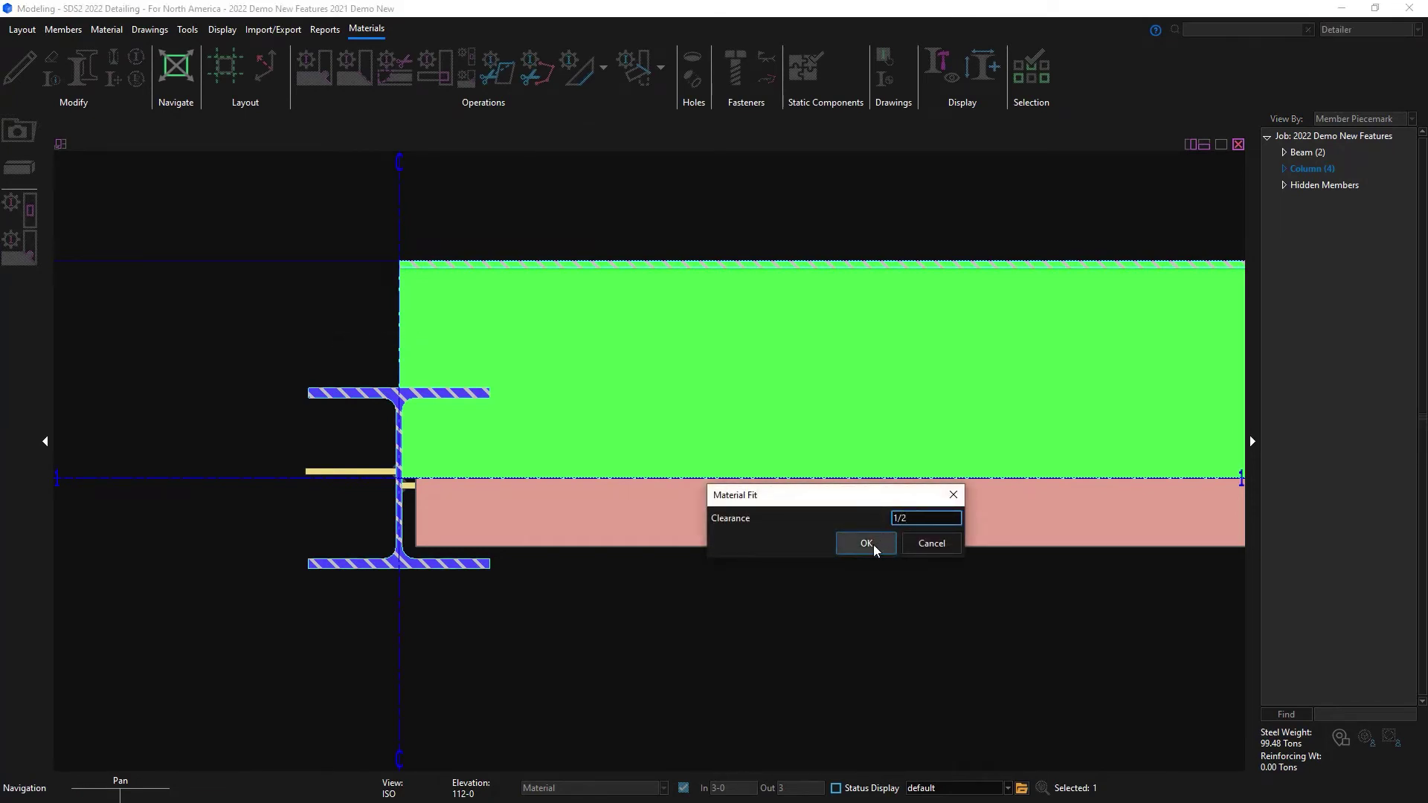
pyautogui.click(872, 544)
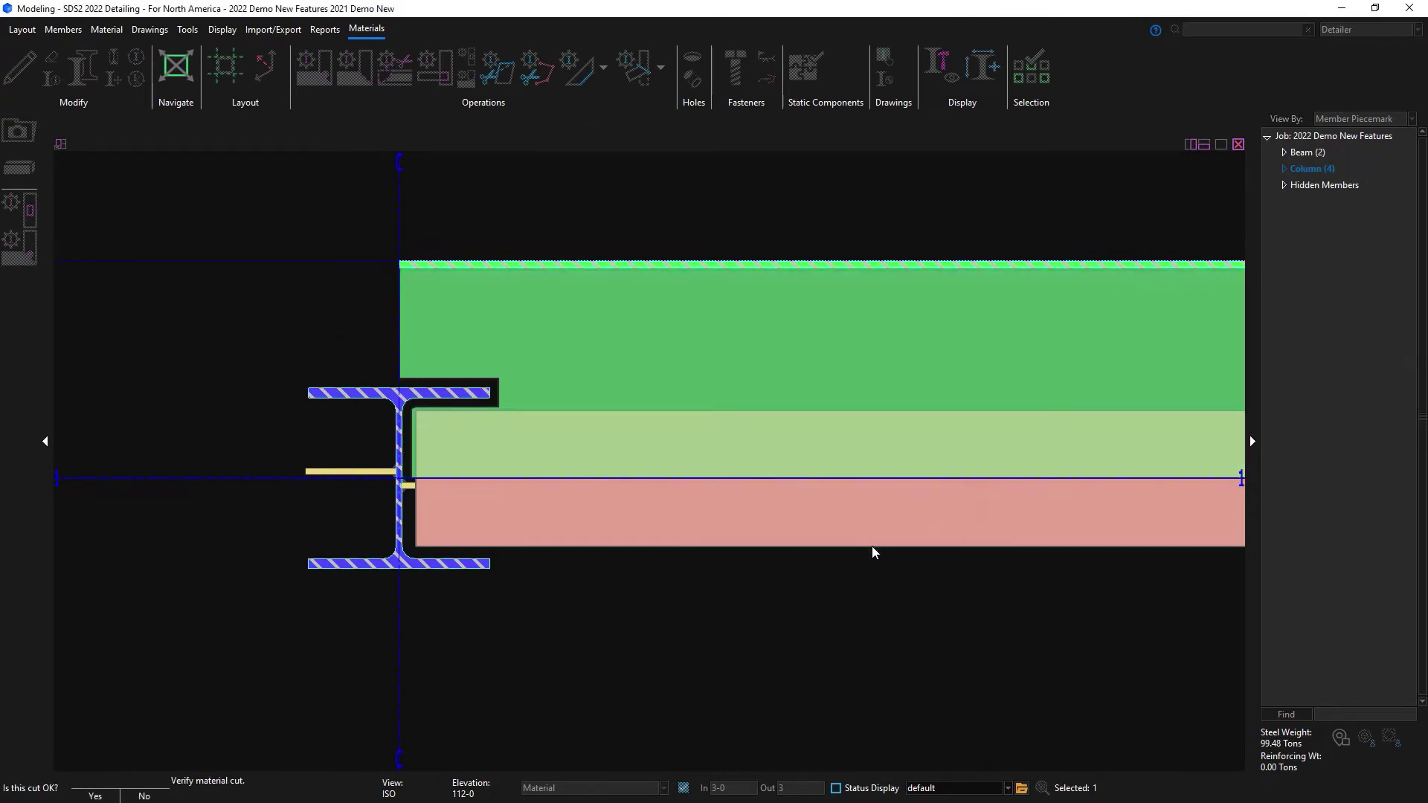
pyautogui.click(681, 607)
pyautogui.click(843, 702)
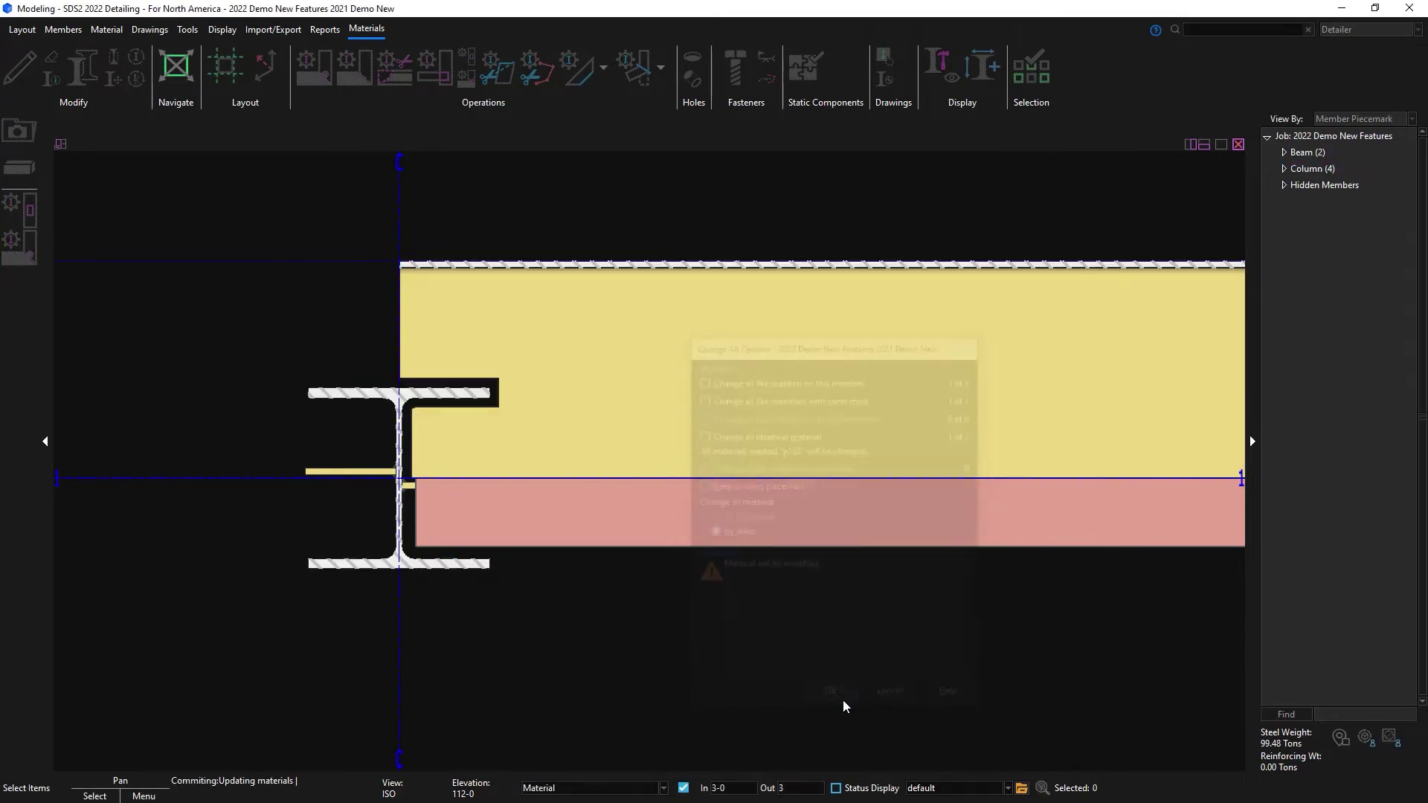
pyautogui.scroll(-5, 464, 579)
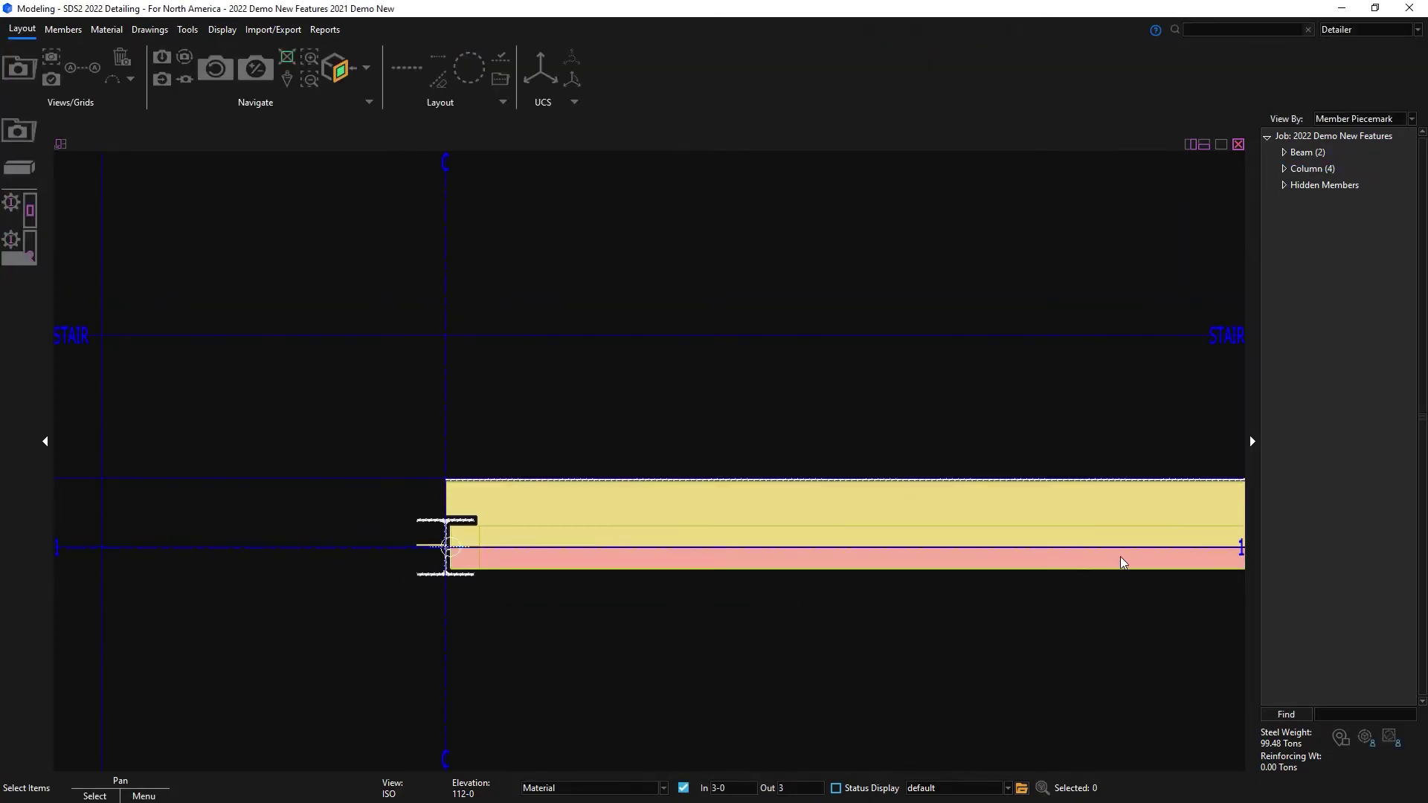
pyautogui.scroll(-3, 1119, 557)
pyautogui.scroll(5, 899, 597)
# Material Fit Cope the left yellow plate around the square tube with 1/2 clearance
pyautogui.click(741, 422)
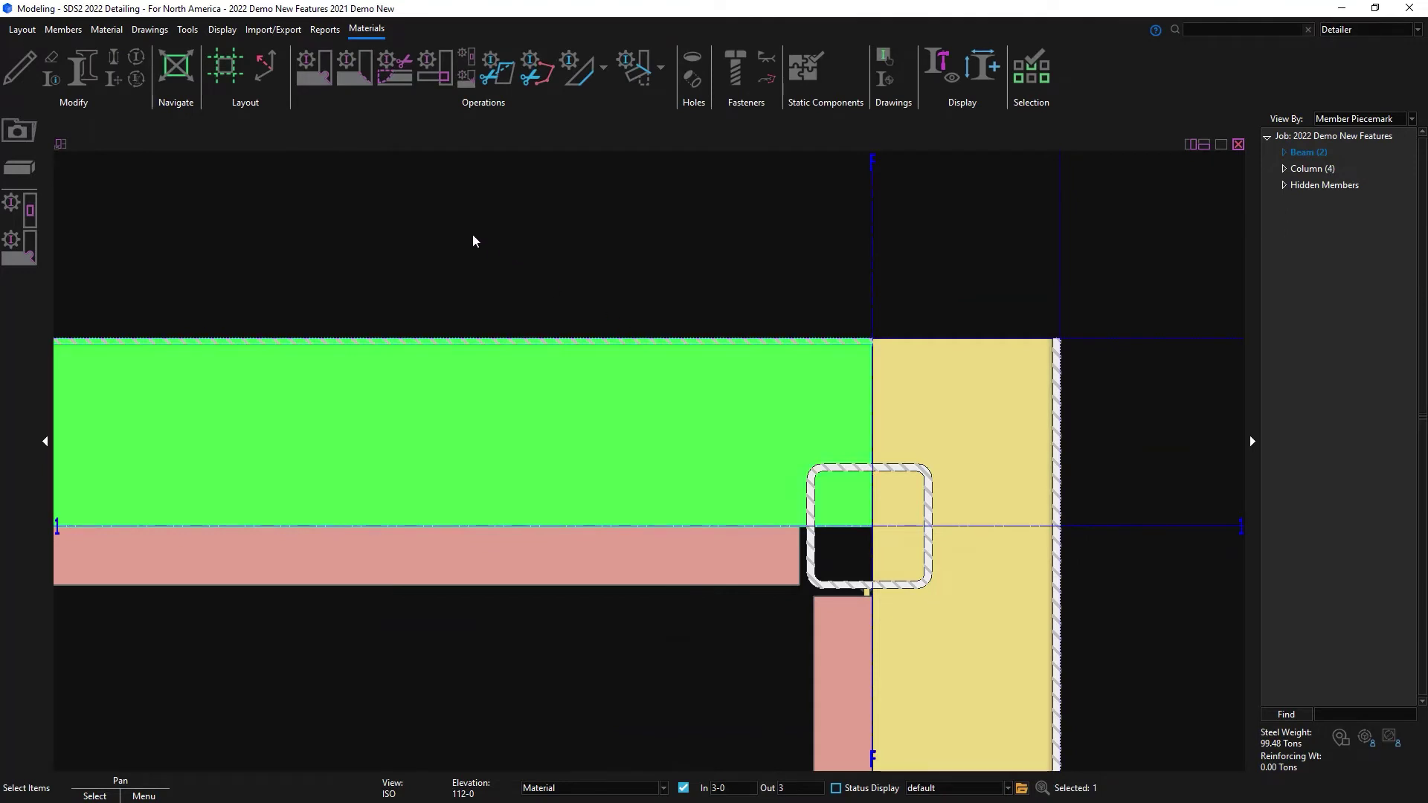
pyautogui.click(392, 87)
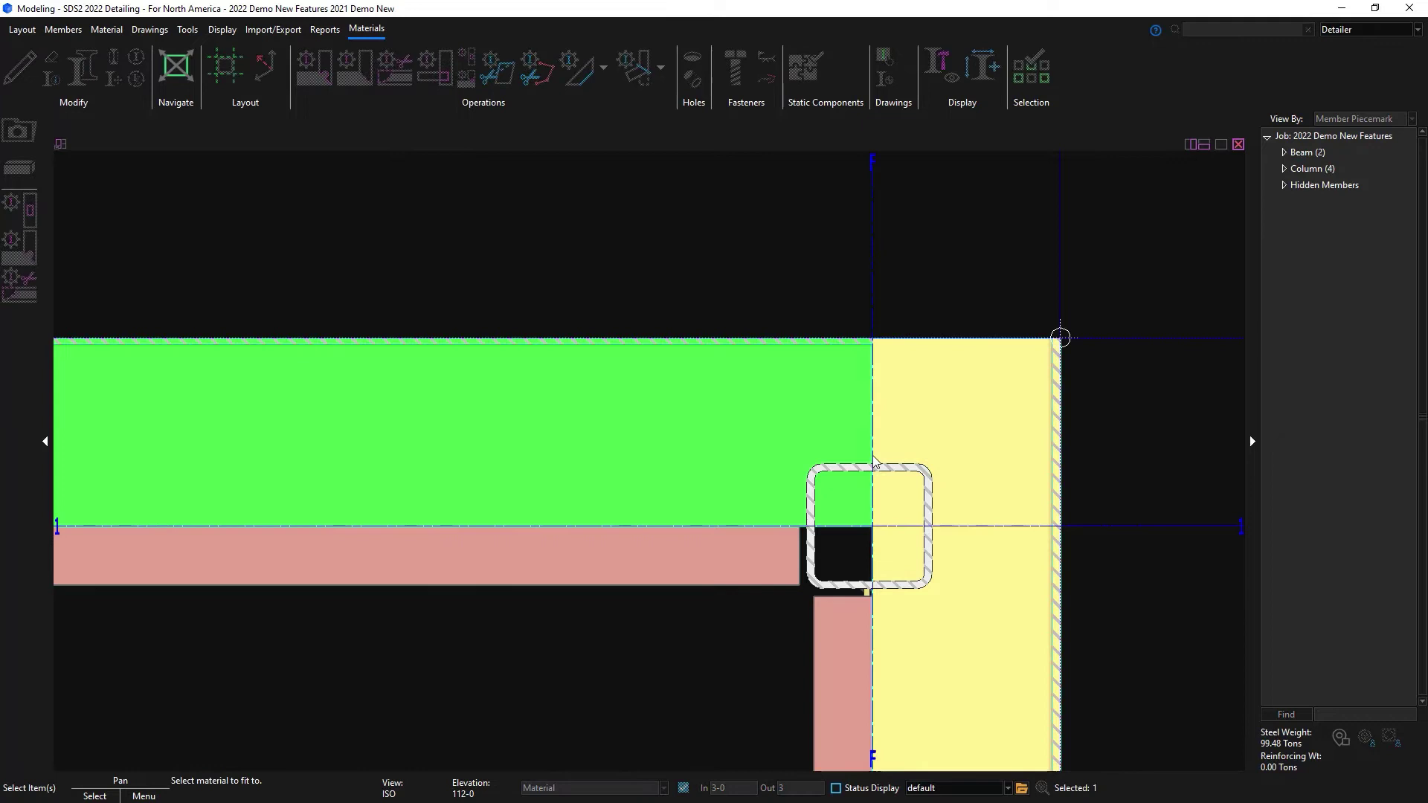
pyautogui.rightClick(720, 254)
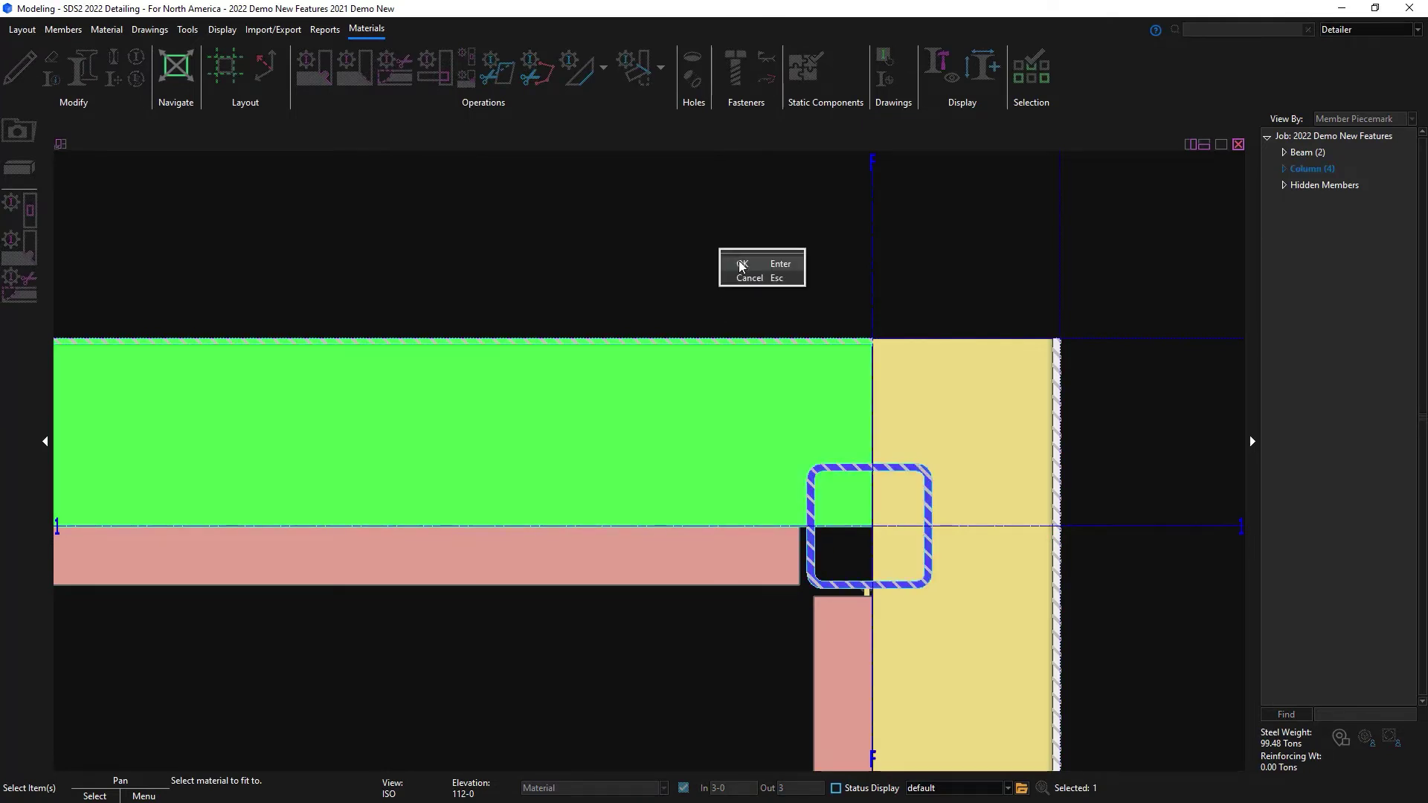
pyautogui.click(739, 266)
pyautogui.write('1/2')
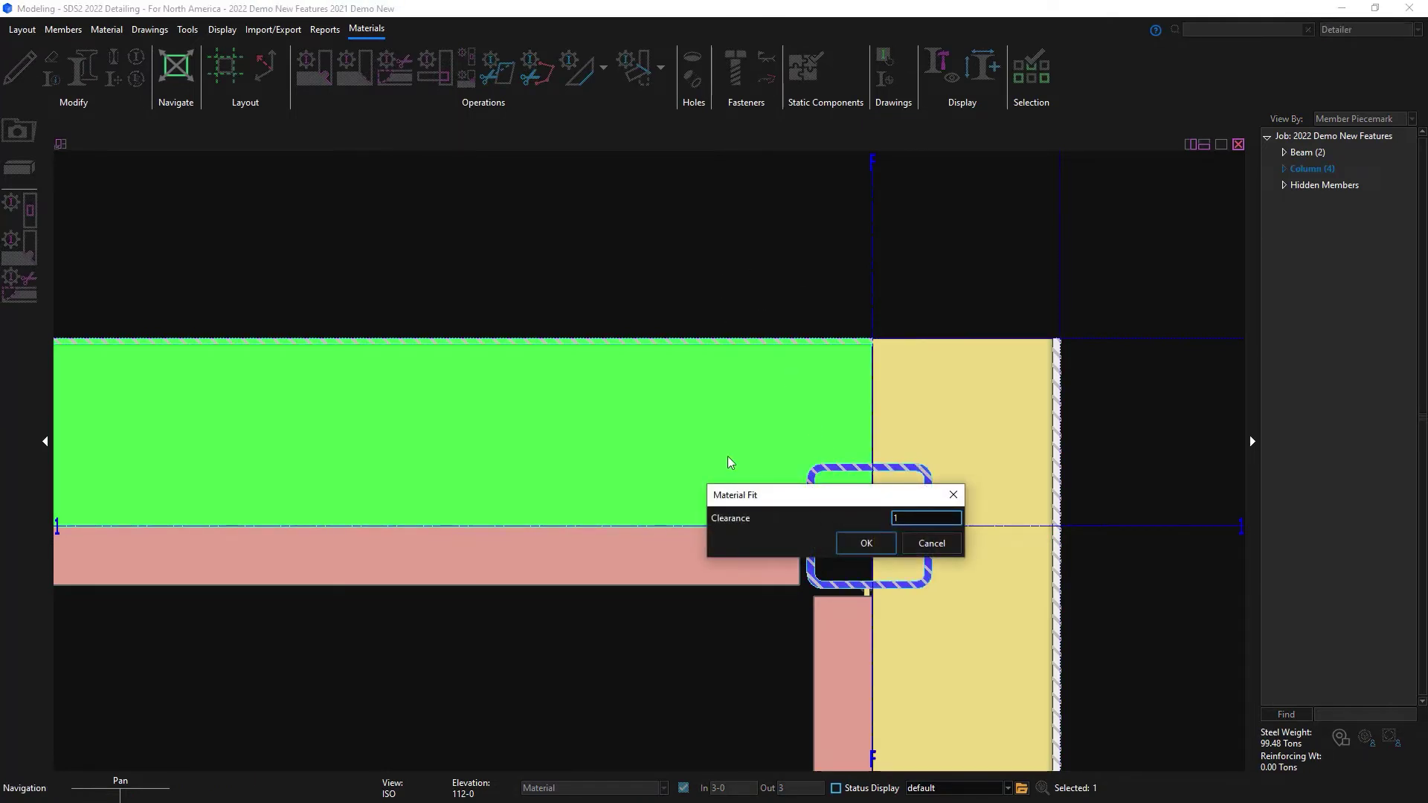
pyautogui.click(894, 545)
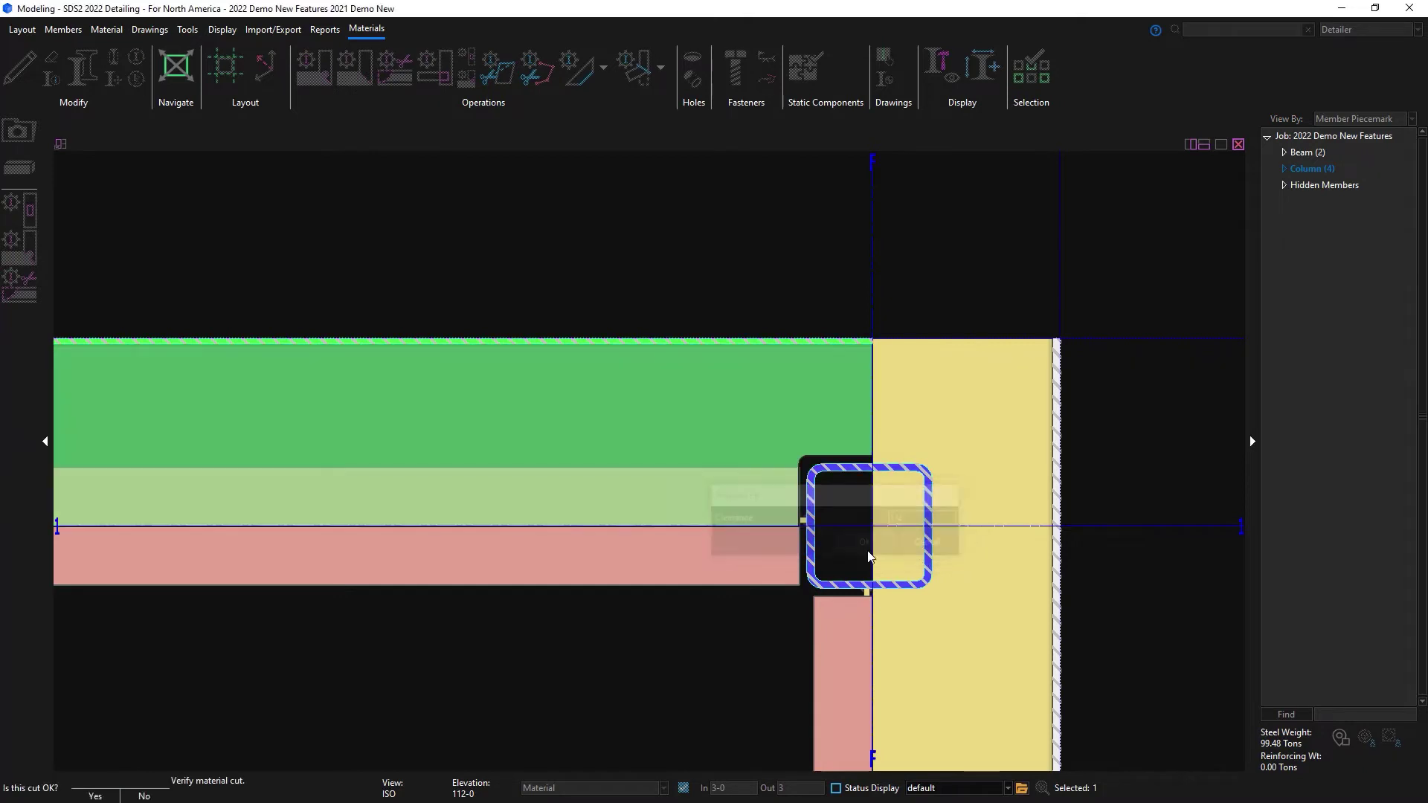
pyautogui.click(744, 659)
# Confirm the previous cope, then Fit Cope the right plate around the tube at 1/2 clearance
pyautogui.click(826, 694)
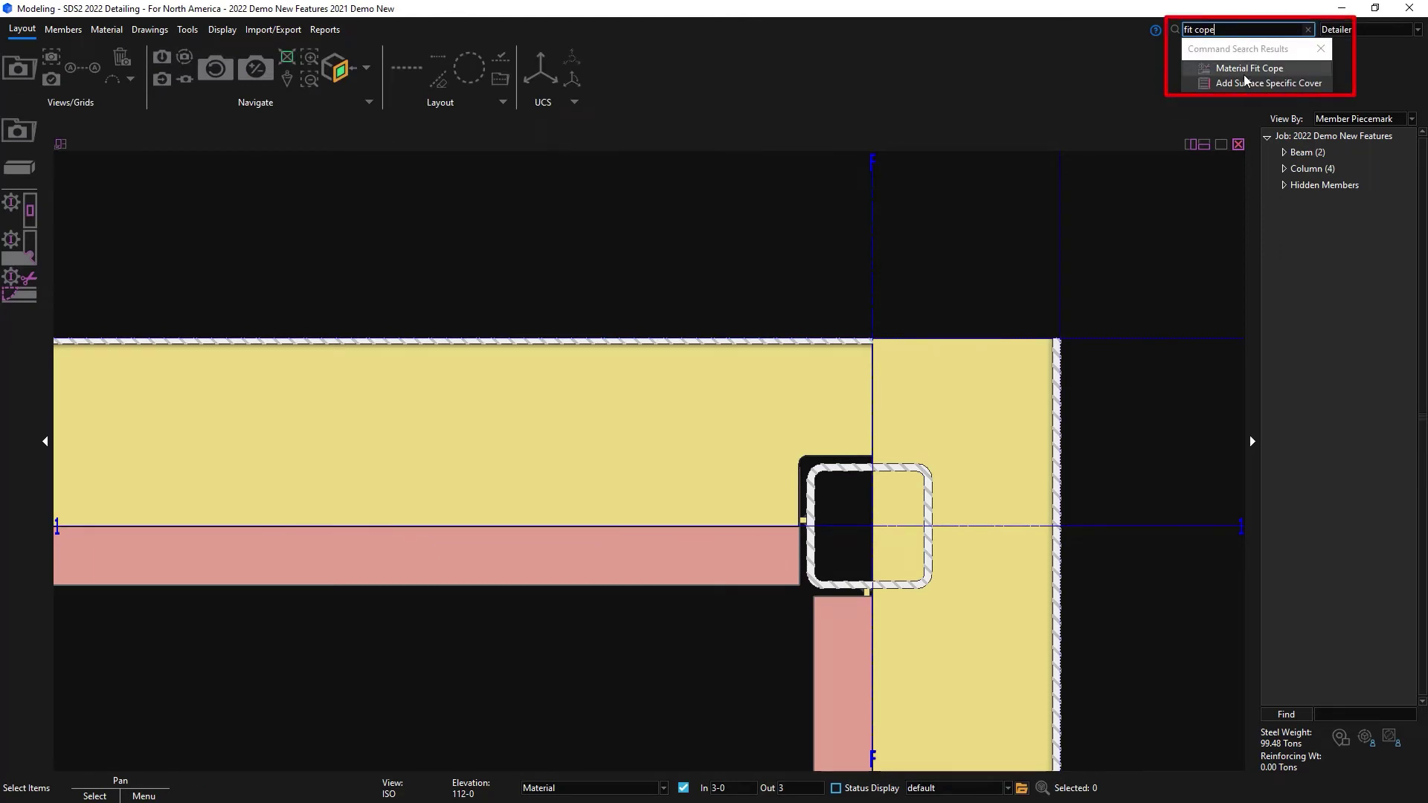
pyautogui.click(1245, 70)
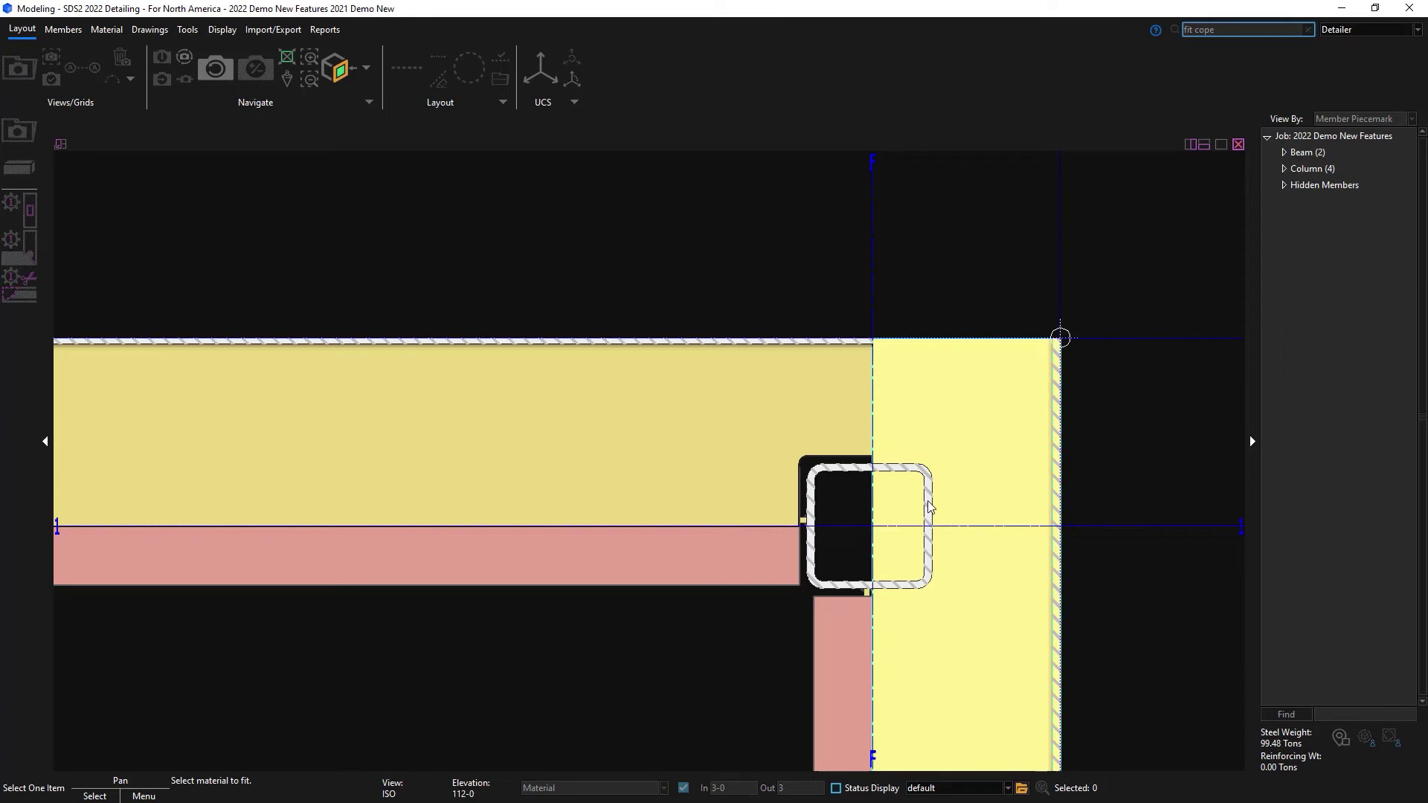
pyautogui.click(991, 451)
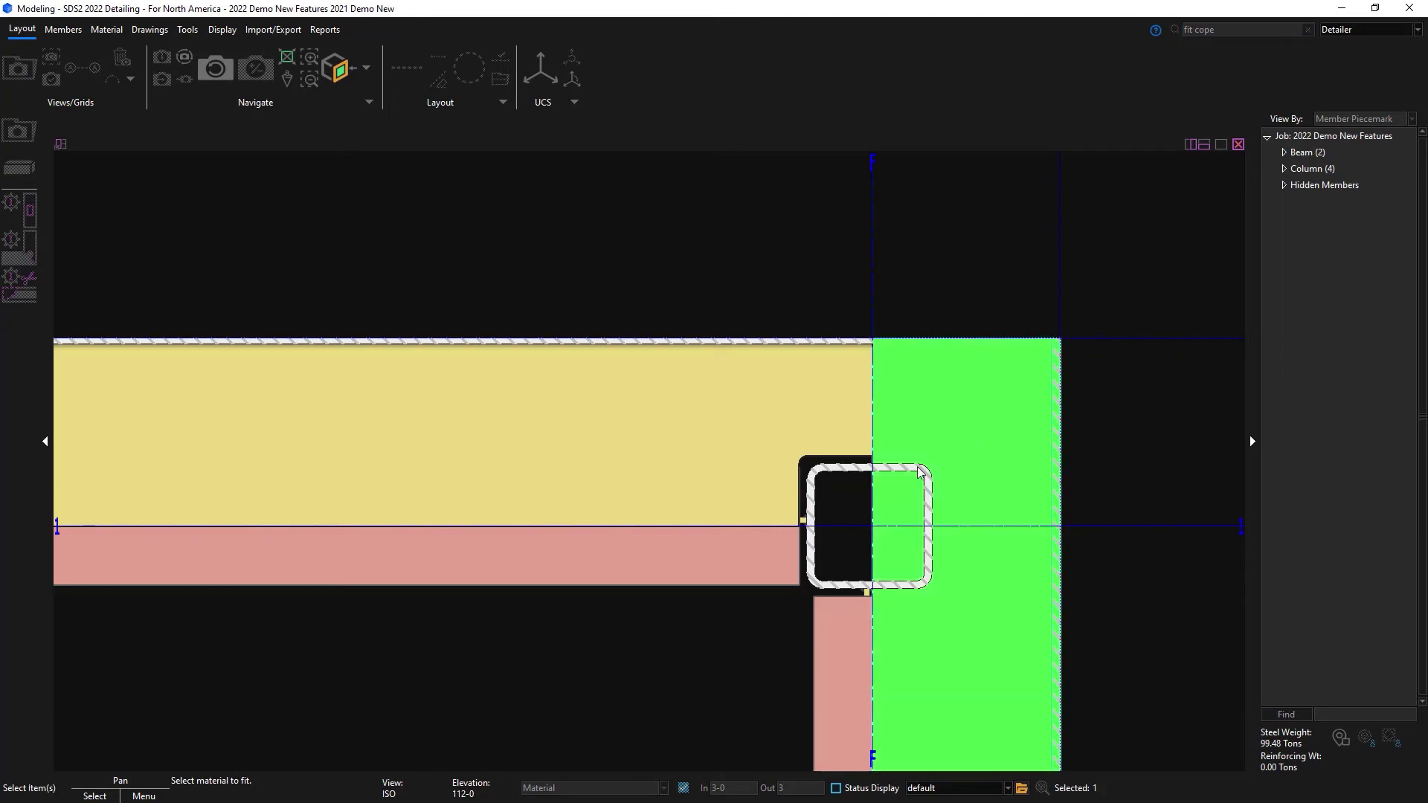
pyautogui.rightClick(768, 253)
pyautogui.click(788, 247)
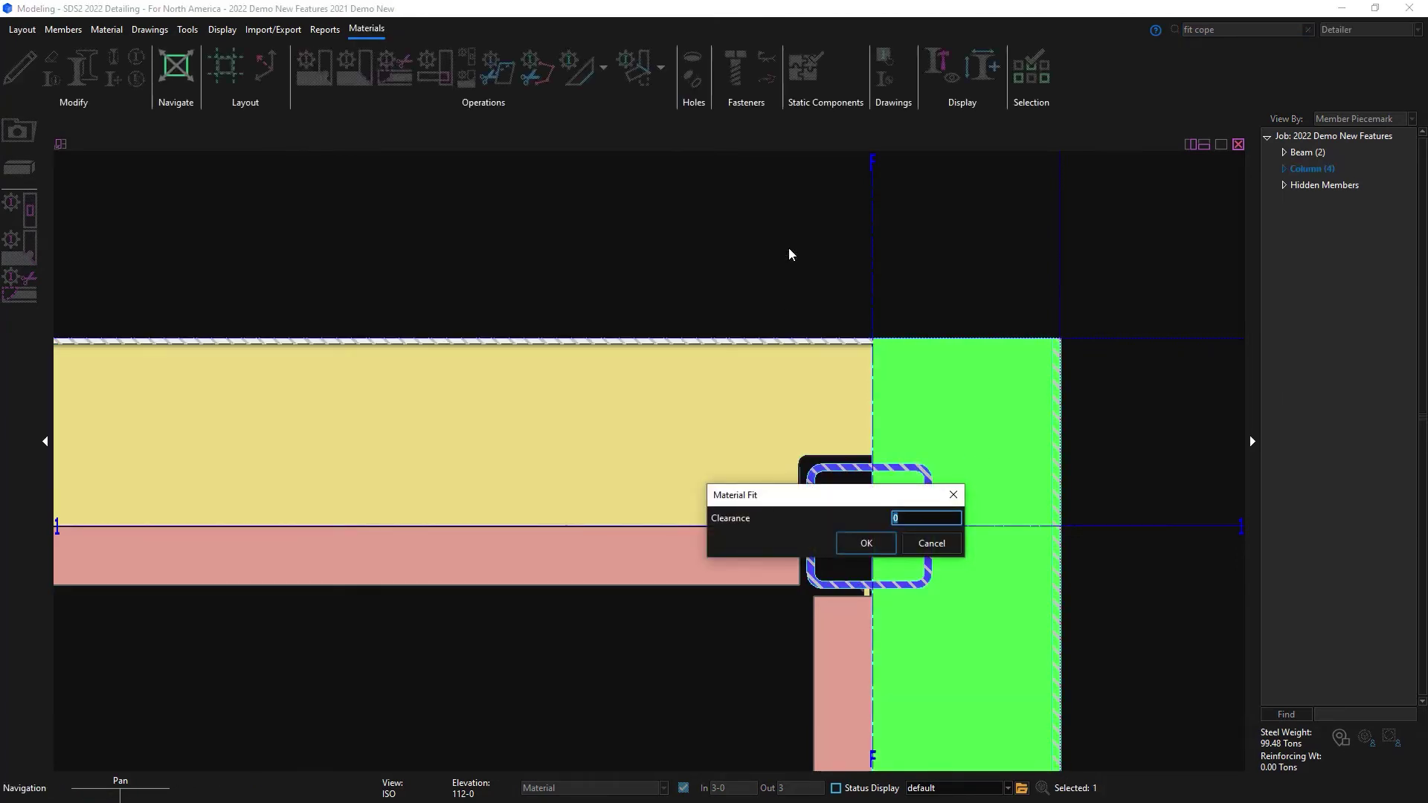
pyautogui.write('1/2')
pyautogui.click(866, 544)
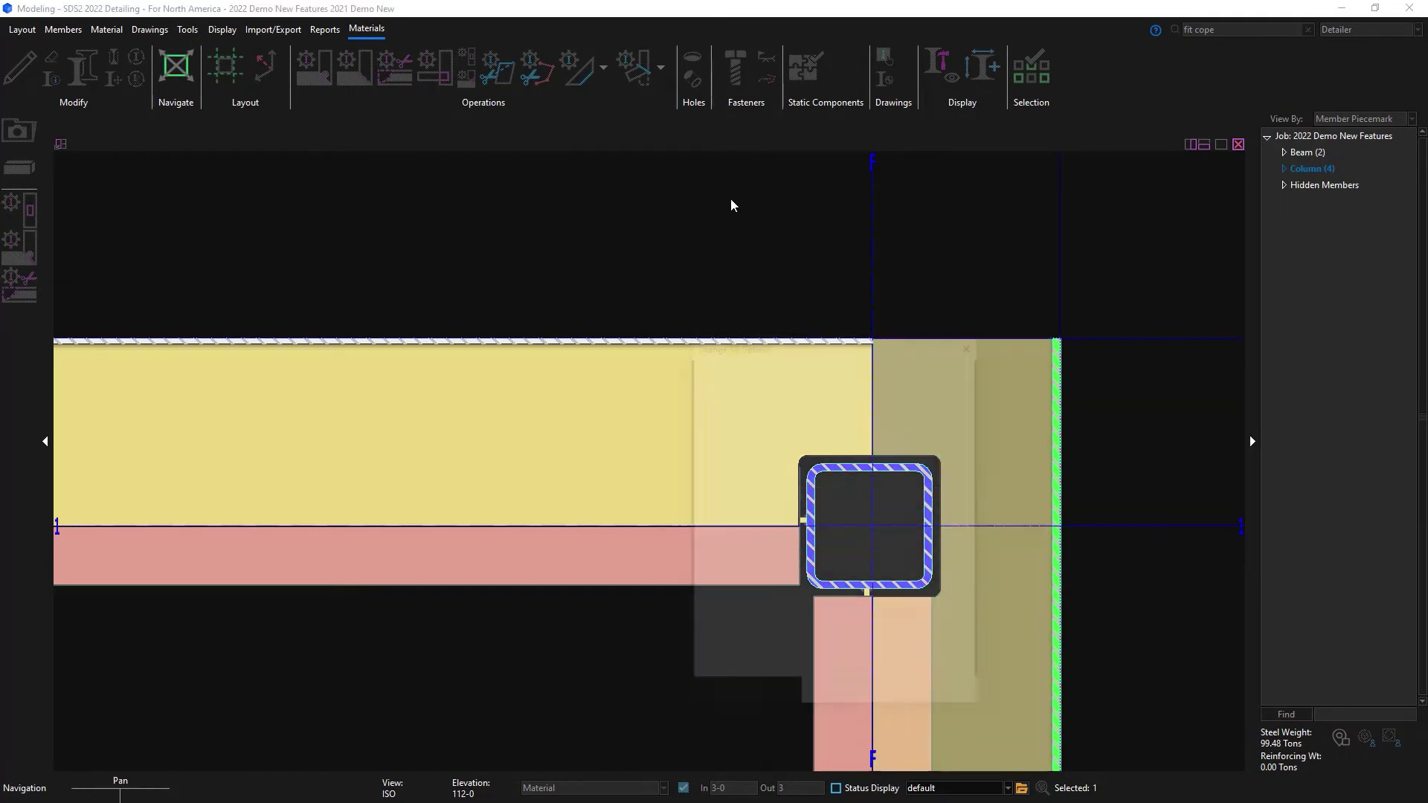
pyautogui.click(831, 697)
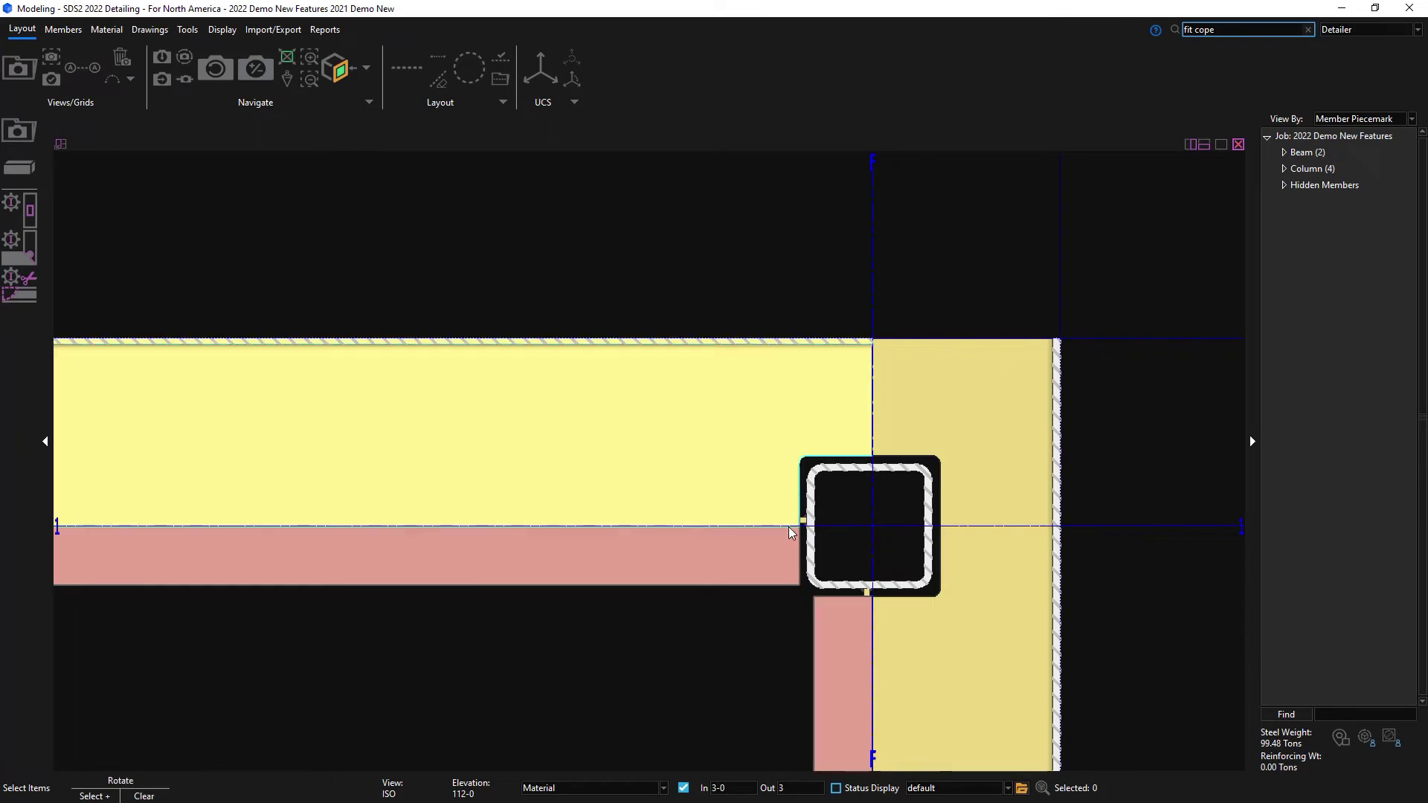
# Tilt into a 3-D view of the corner and set the out depth limit to 1-0
pyautogui.moveTo(788, 526); pyautogui.dragTo(915, 406, button='middle')
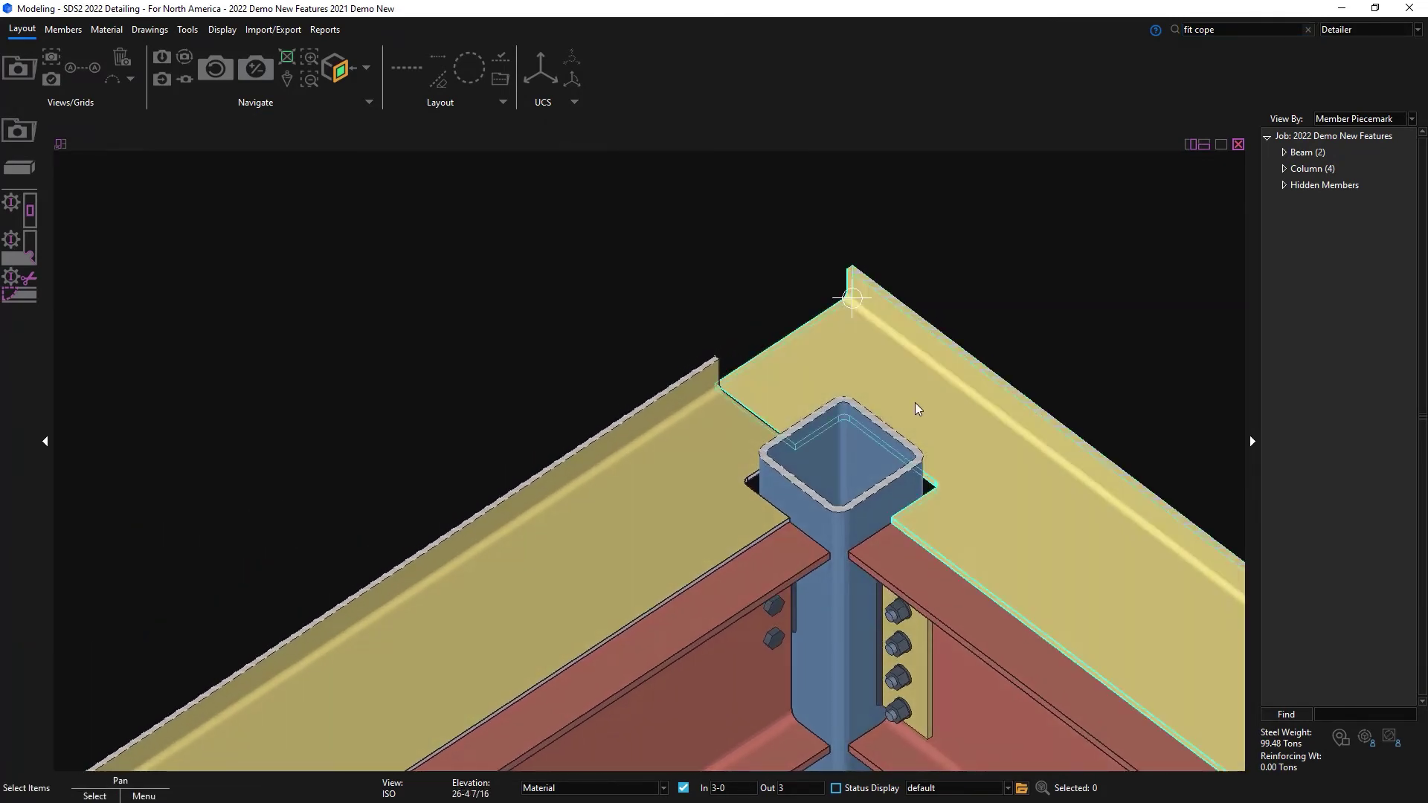
pyautogui.click(790, 787)
pyautogui.write('1-0')
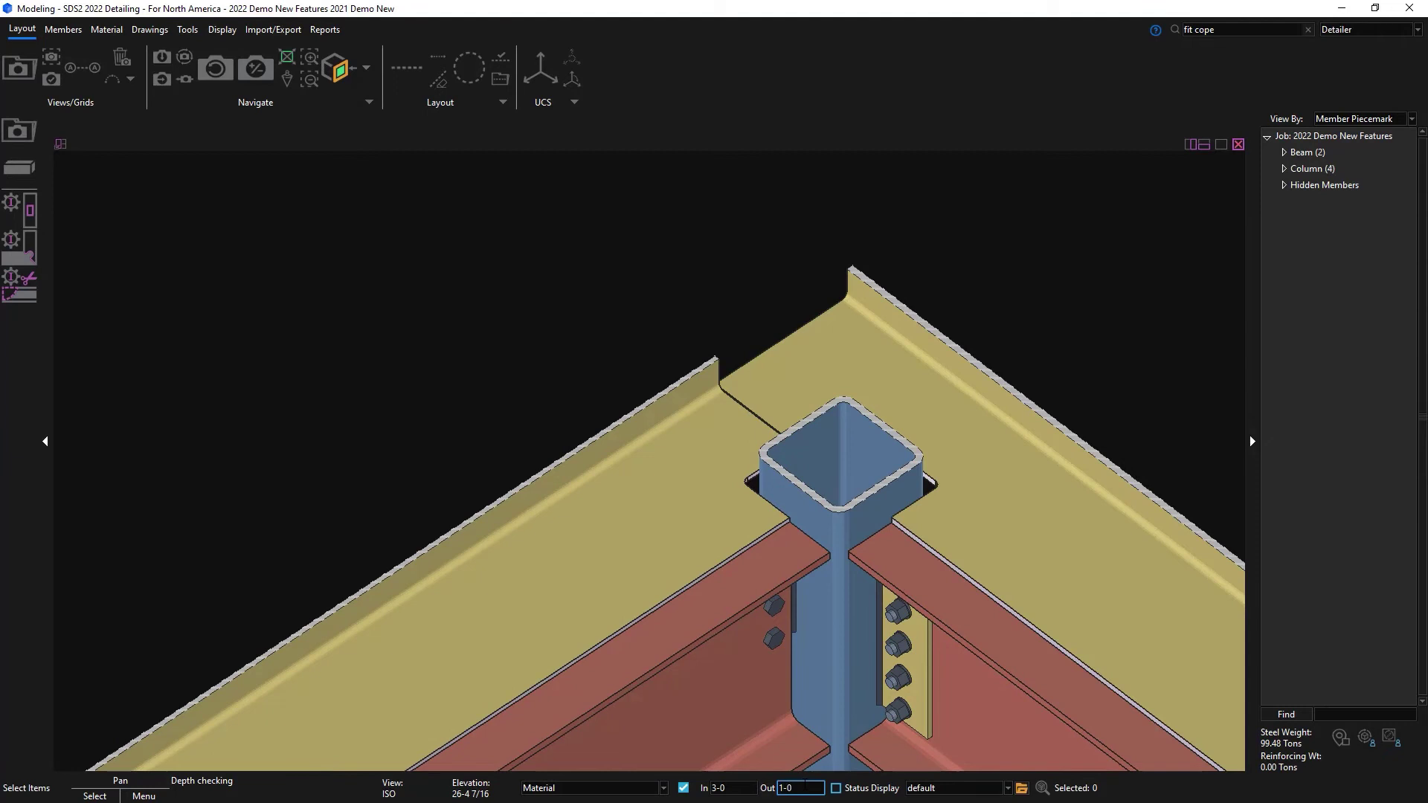
pyautogui.press('Return')
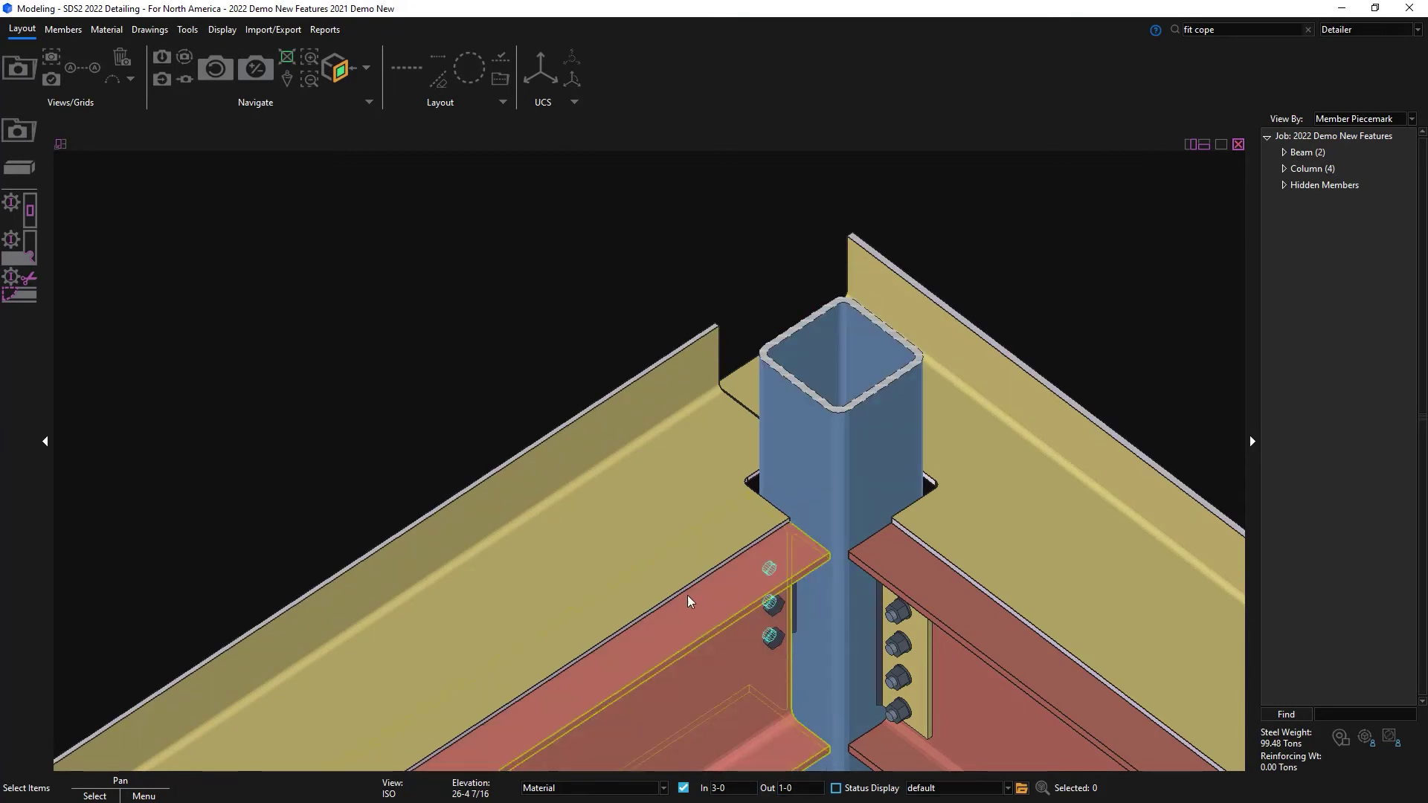
# Change the left bent plate's material thickness to 1/2
pyautogui.doubleClick(622, 453)
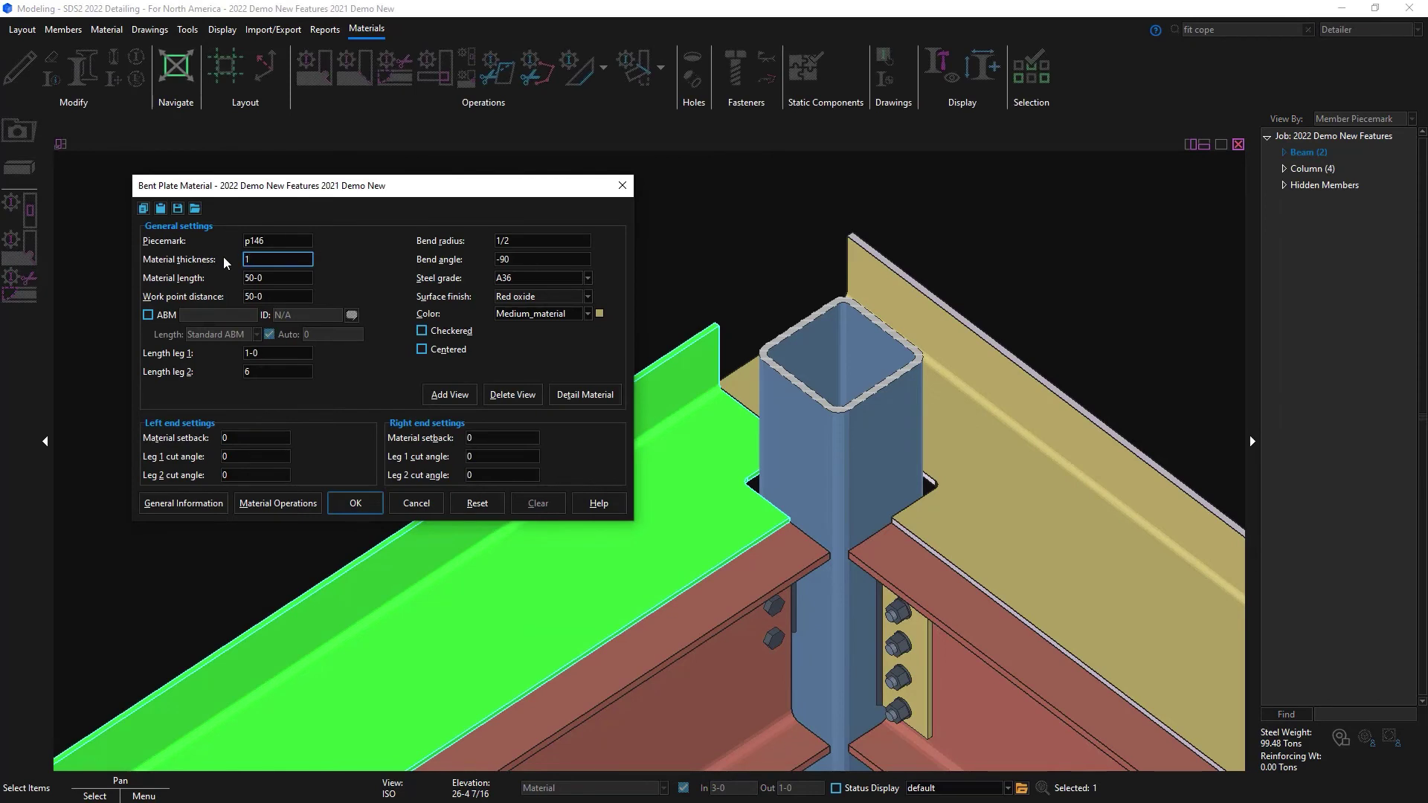
pyautogui.click(357, 505)
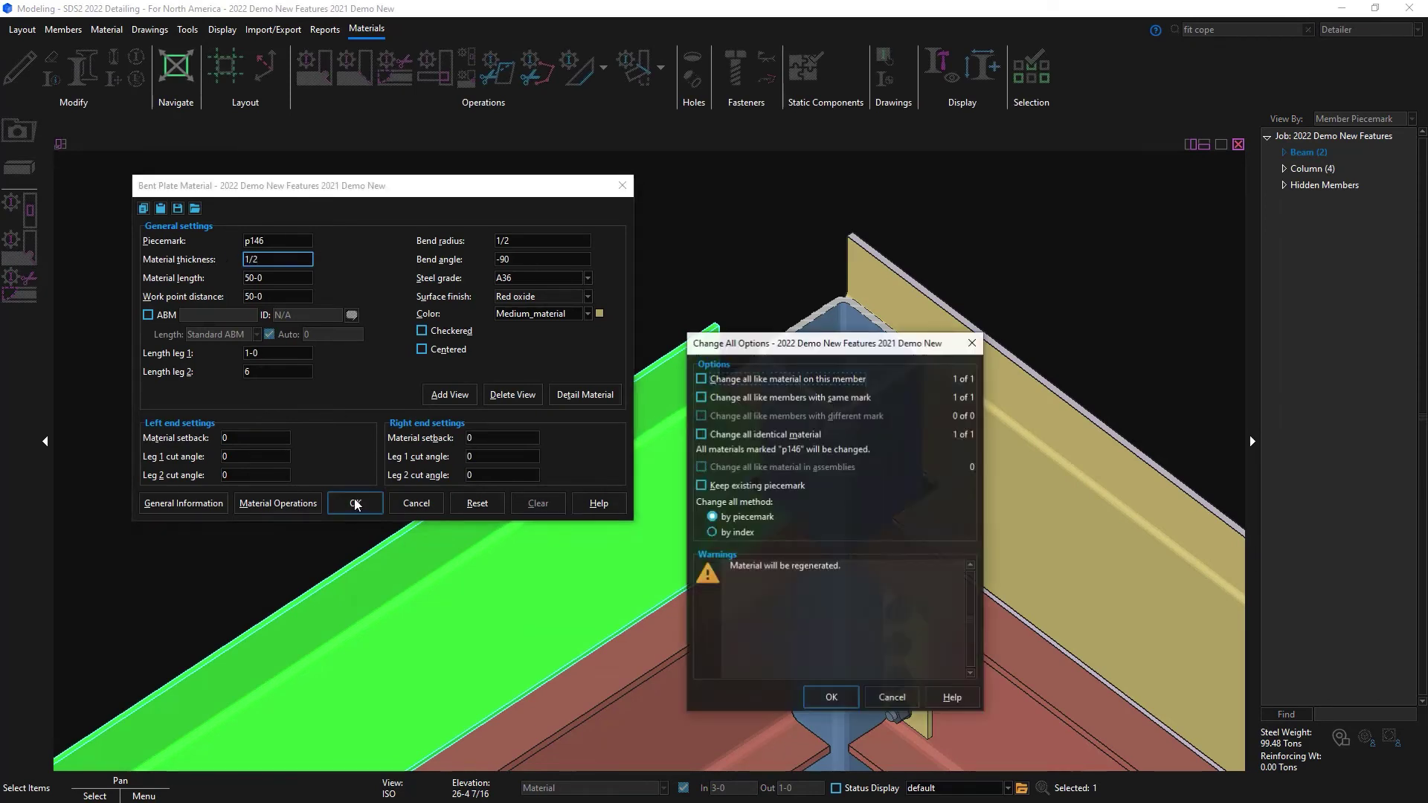
pyautogui.click(819, 699)
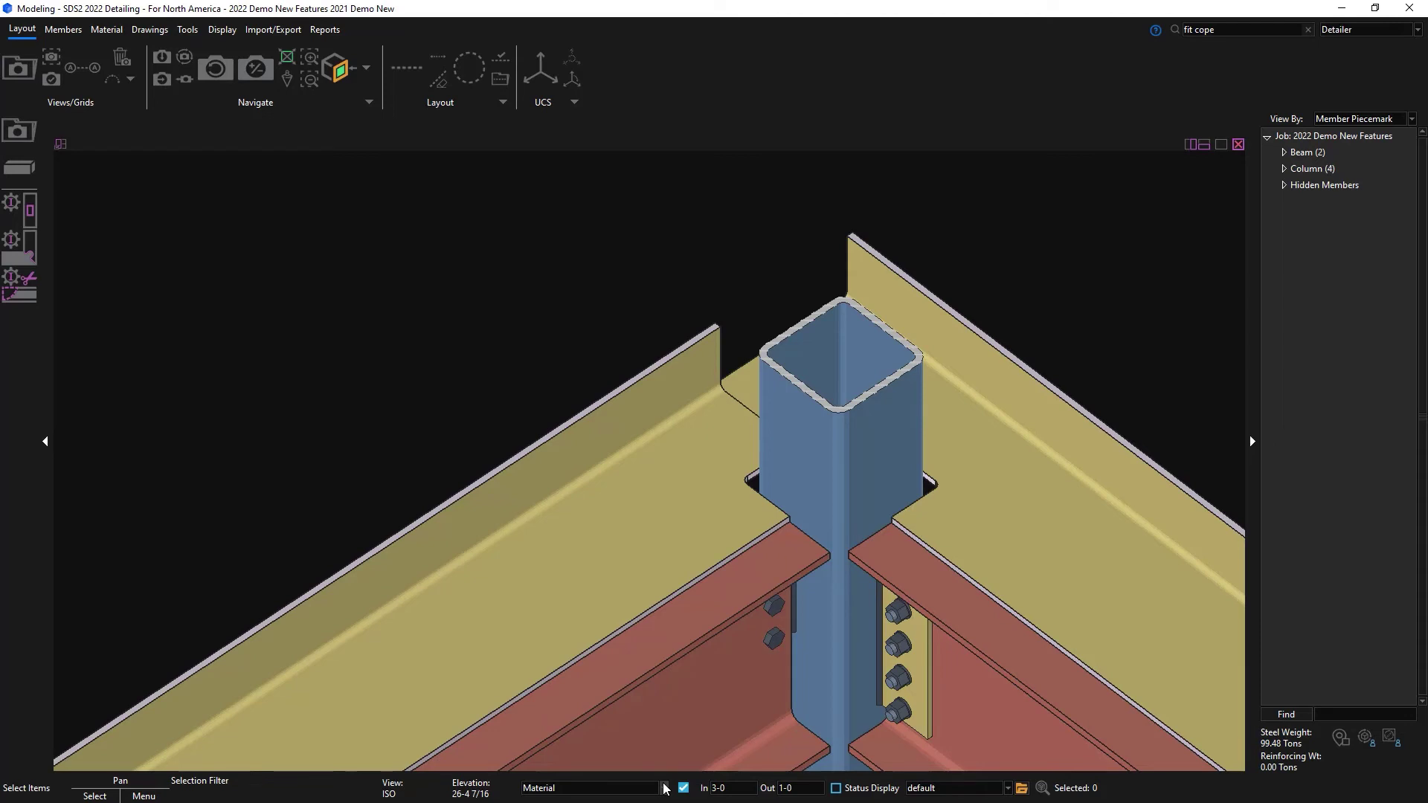
# Reset the selection filter to Default and expand Beam > 4B8 > 4B8 [48] > p144 #1558 in the model tree
pyautogui.click(664, 788)
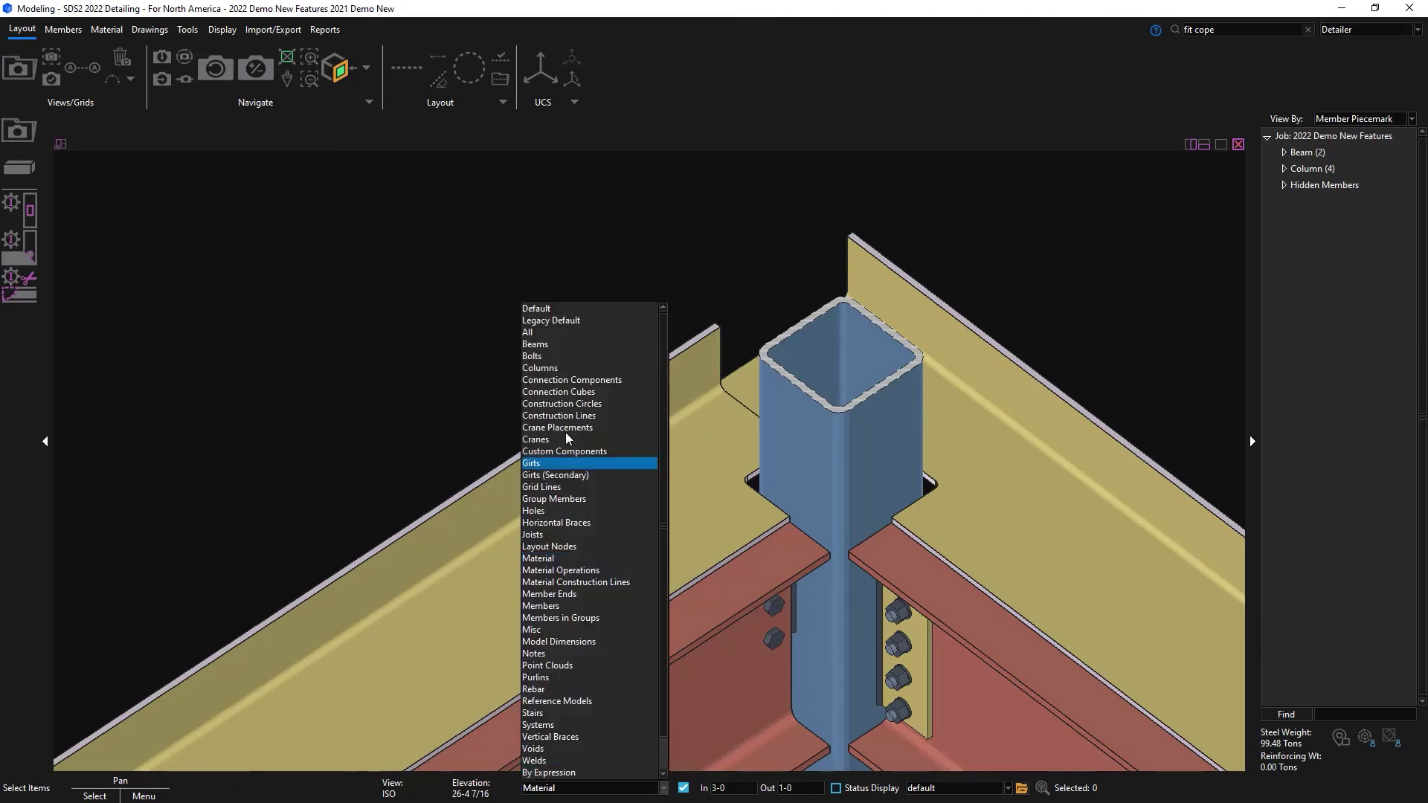
pyautogui.click(562, 308)
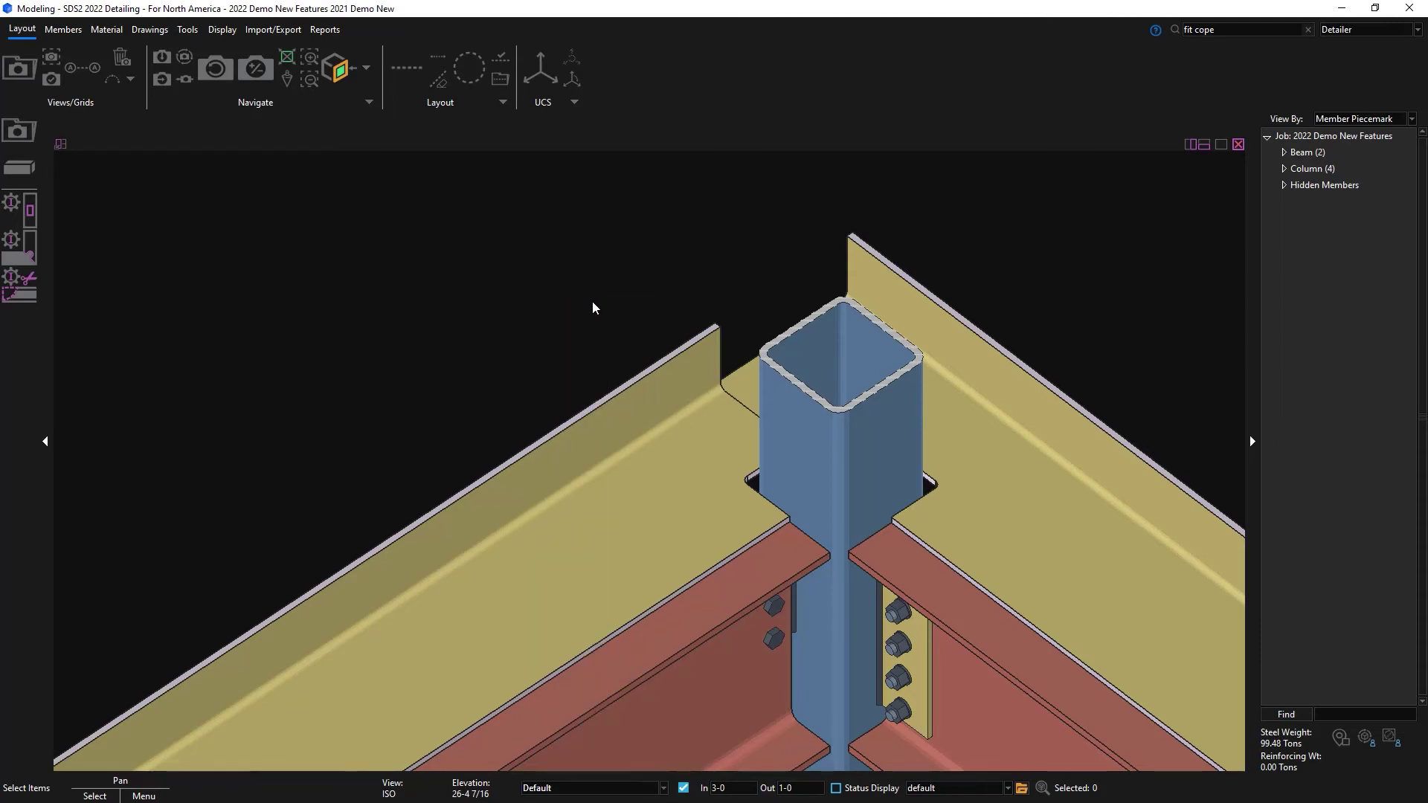
pyautogui.click(1282, 153)
pyautogui.click(1300, 185)
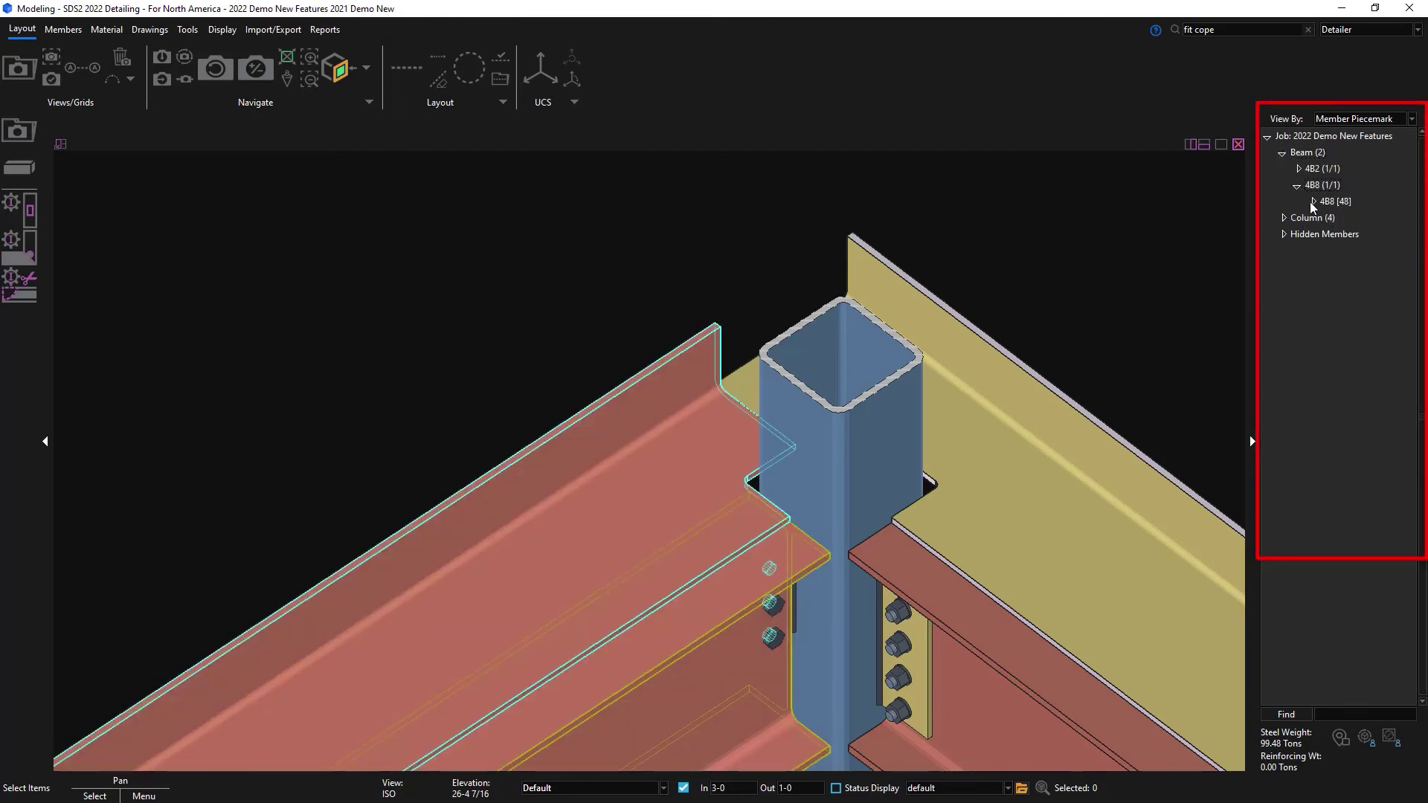
pyautogui.click(1311, 202)
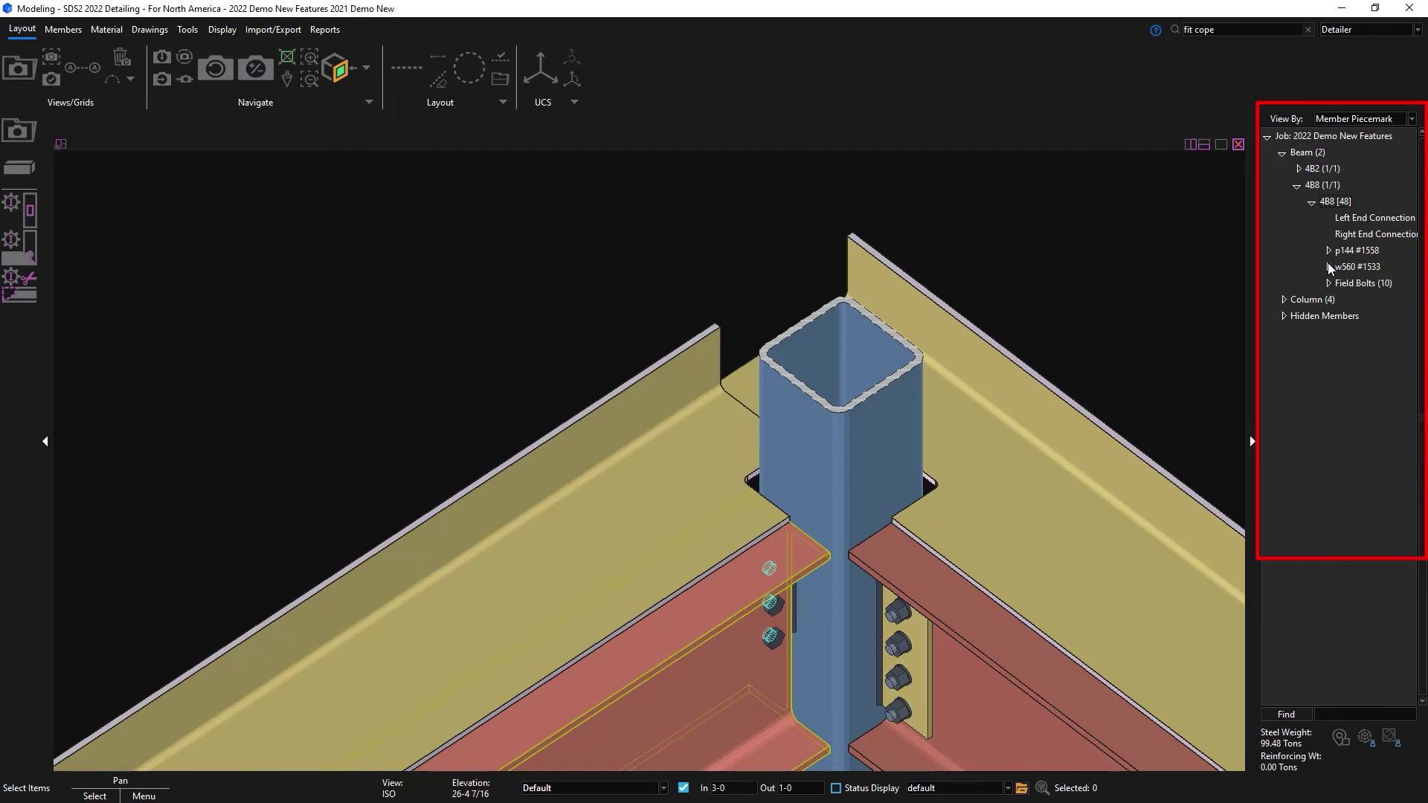
pyautogui.click(1328, 252)
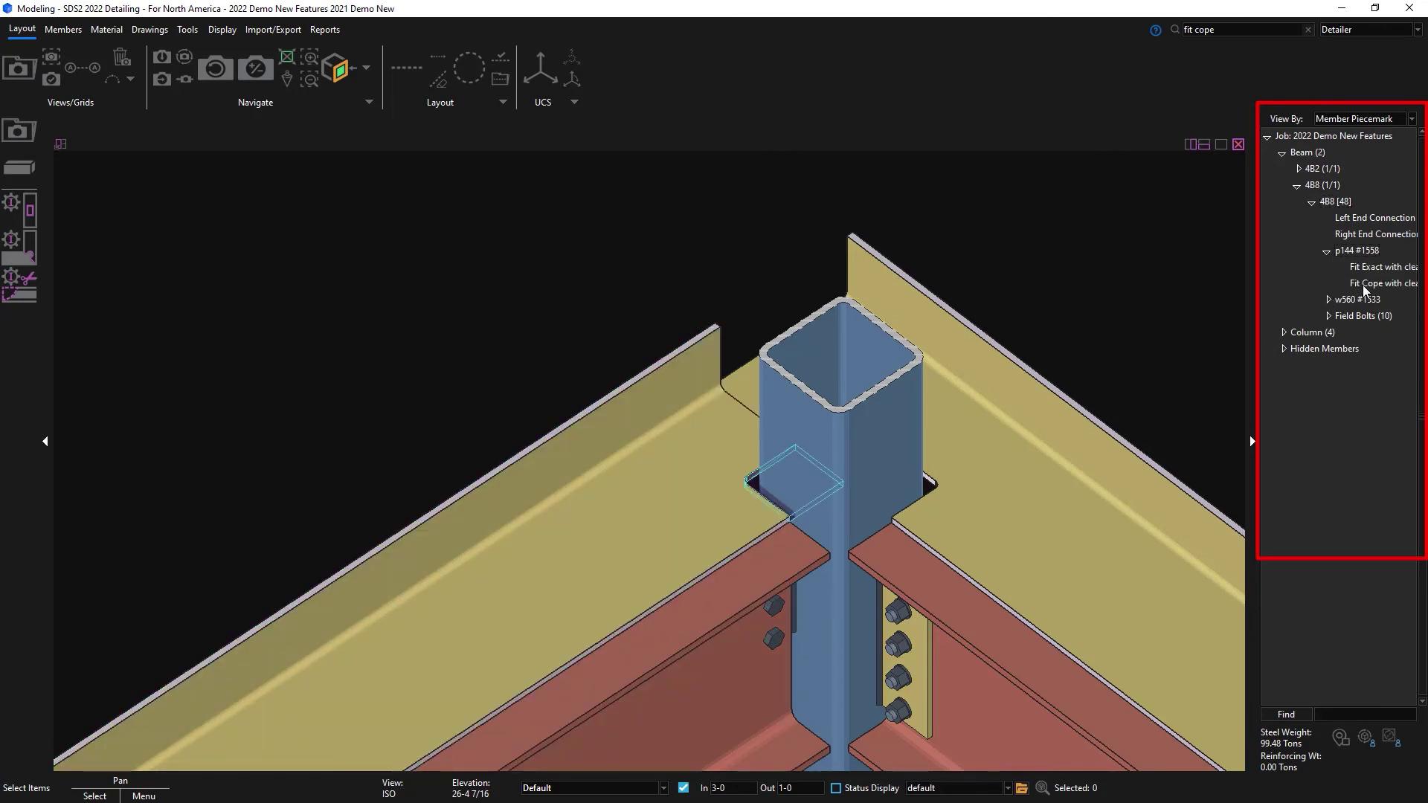
# Change plate p144's Fit Cope clearance to 1/4 and apply it to all
pyautogui.doubleClick(1362, 284)
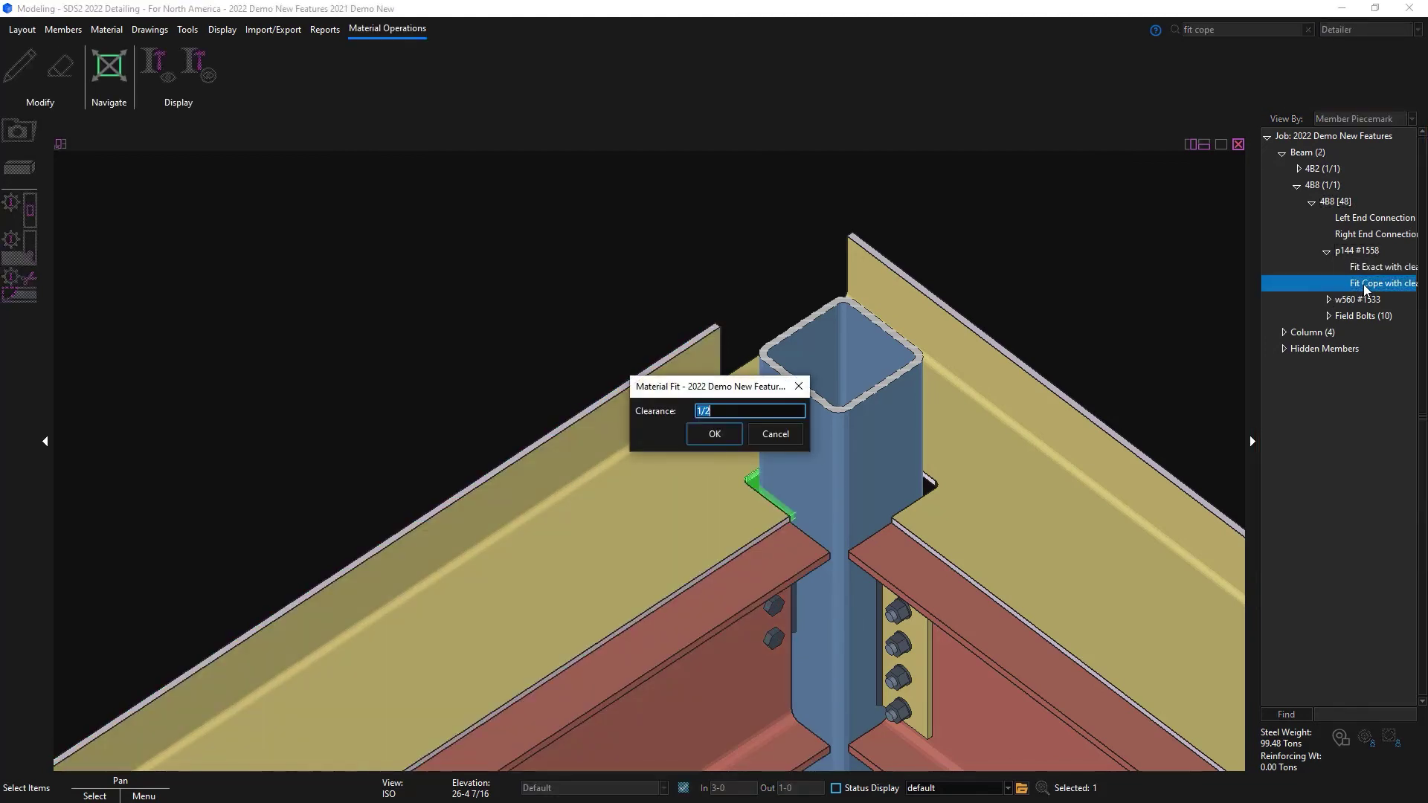
pyautogui.write('1/4')
pyautogui.click(715, 434)
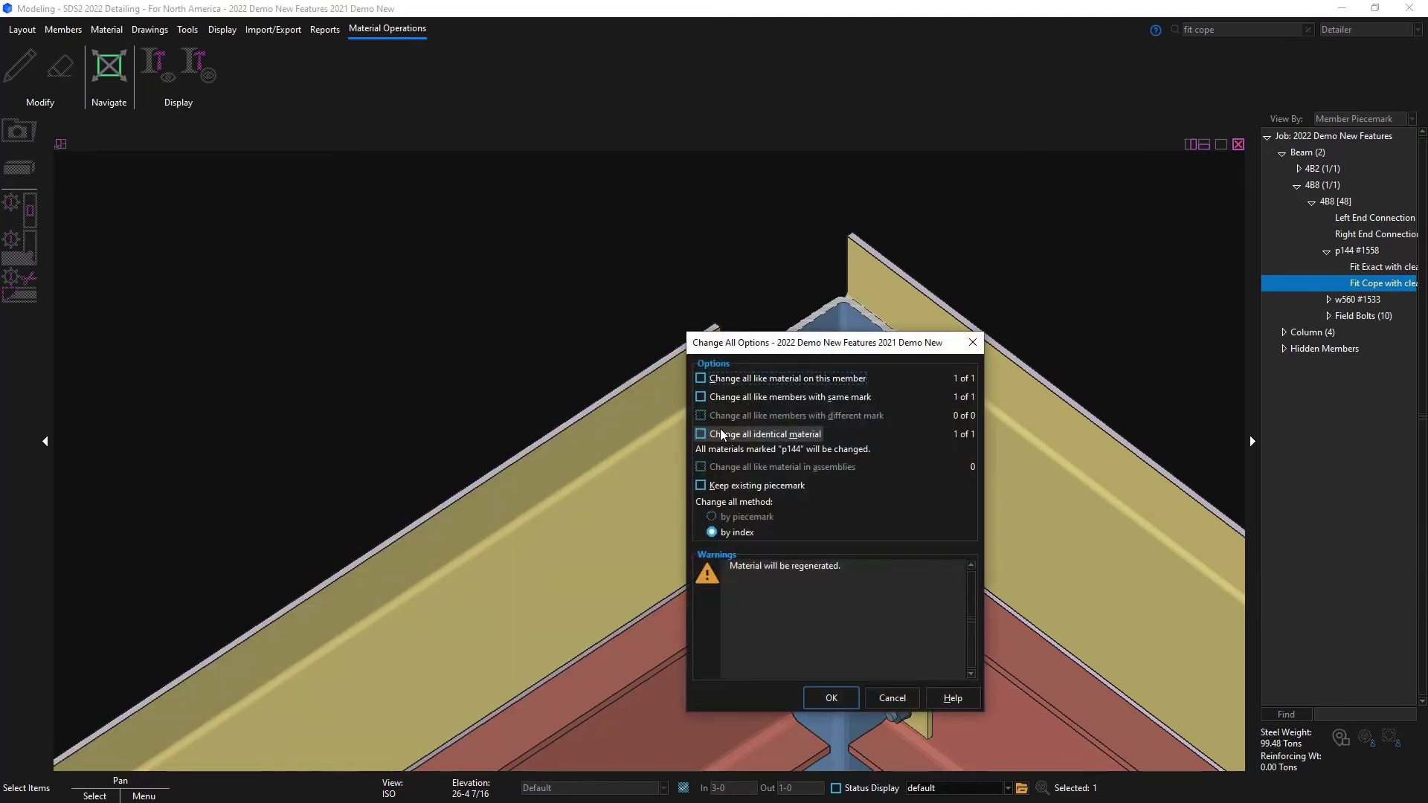
pyautogui.click(831, 699)
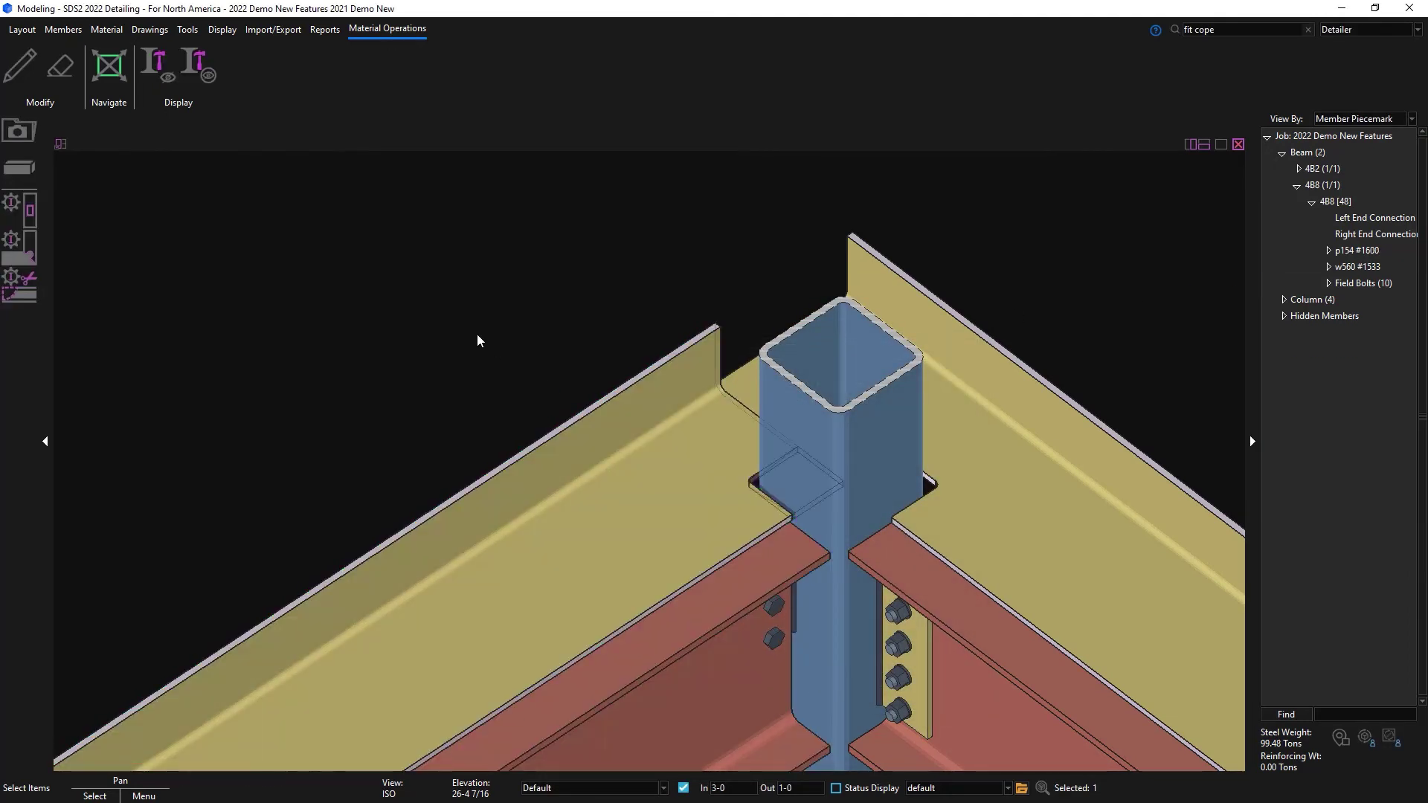
pyautogui.click(226, 32)
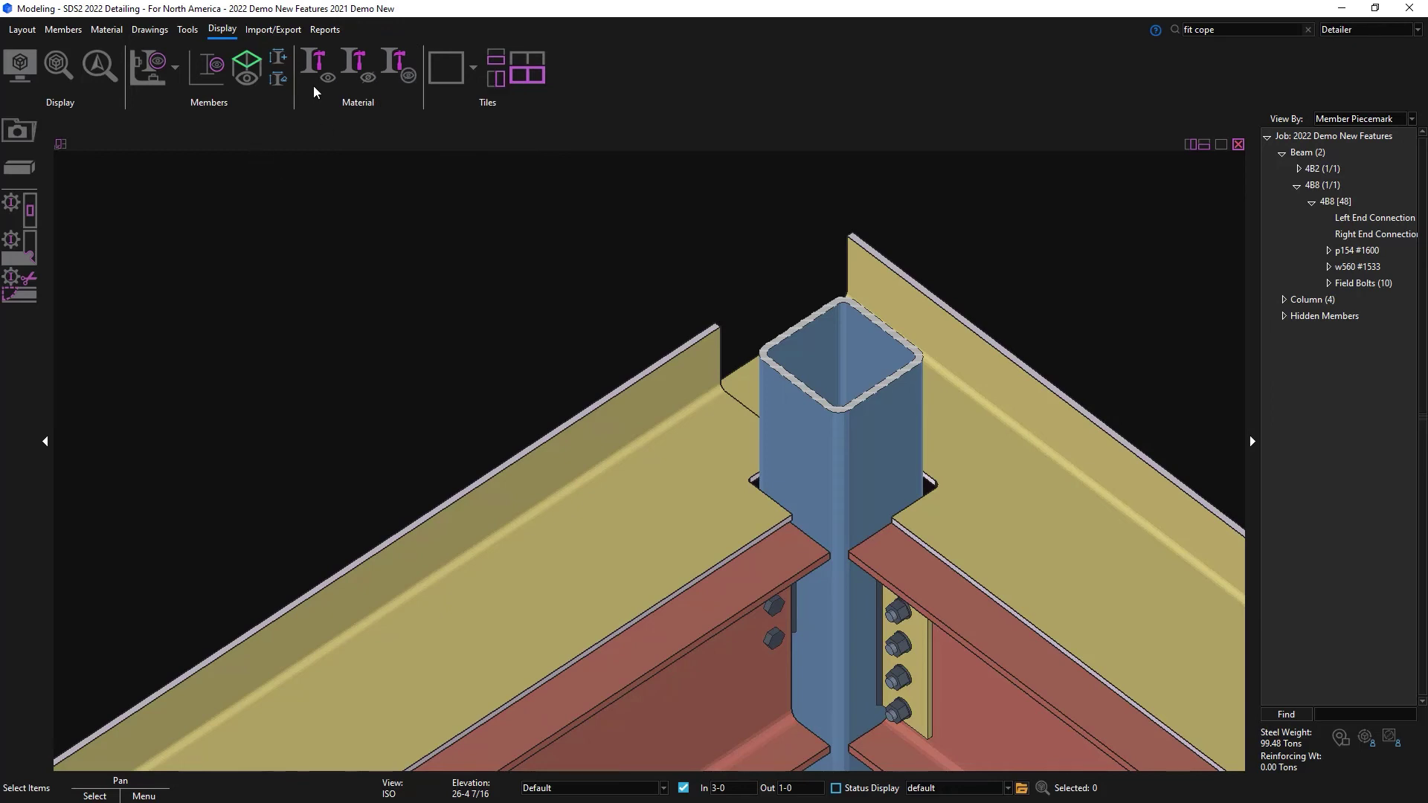
# Show the material operations on the left bent plate p154
pyautogui.click(316, 61)
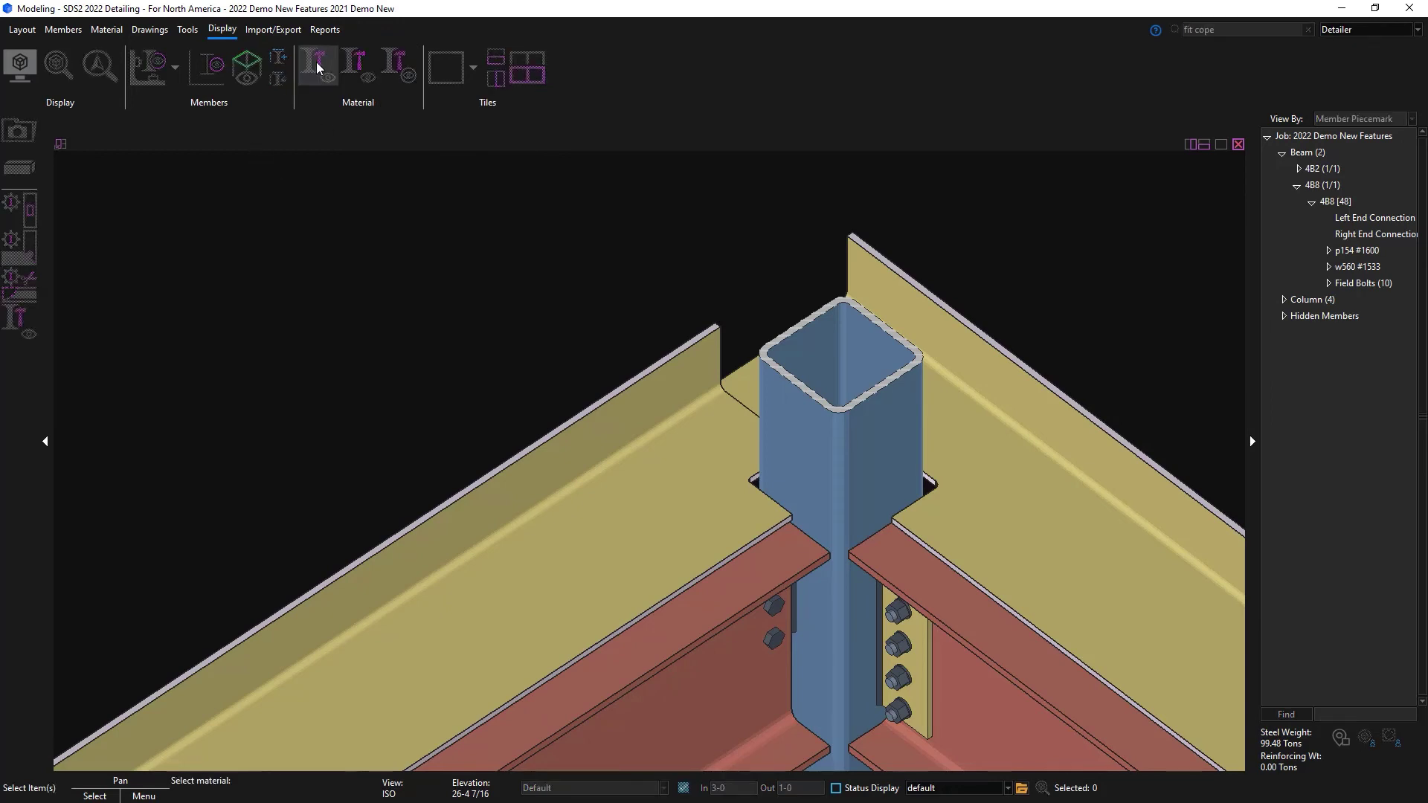
pyautogui.click(587, 440)
pyautogui.rightClick(516, 318)
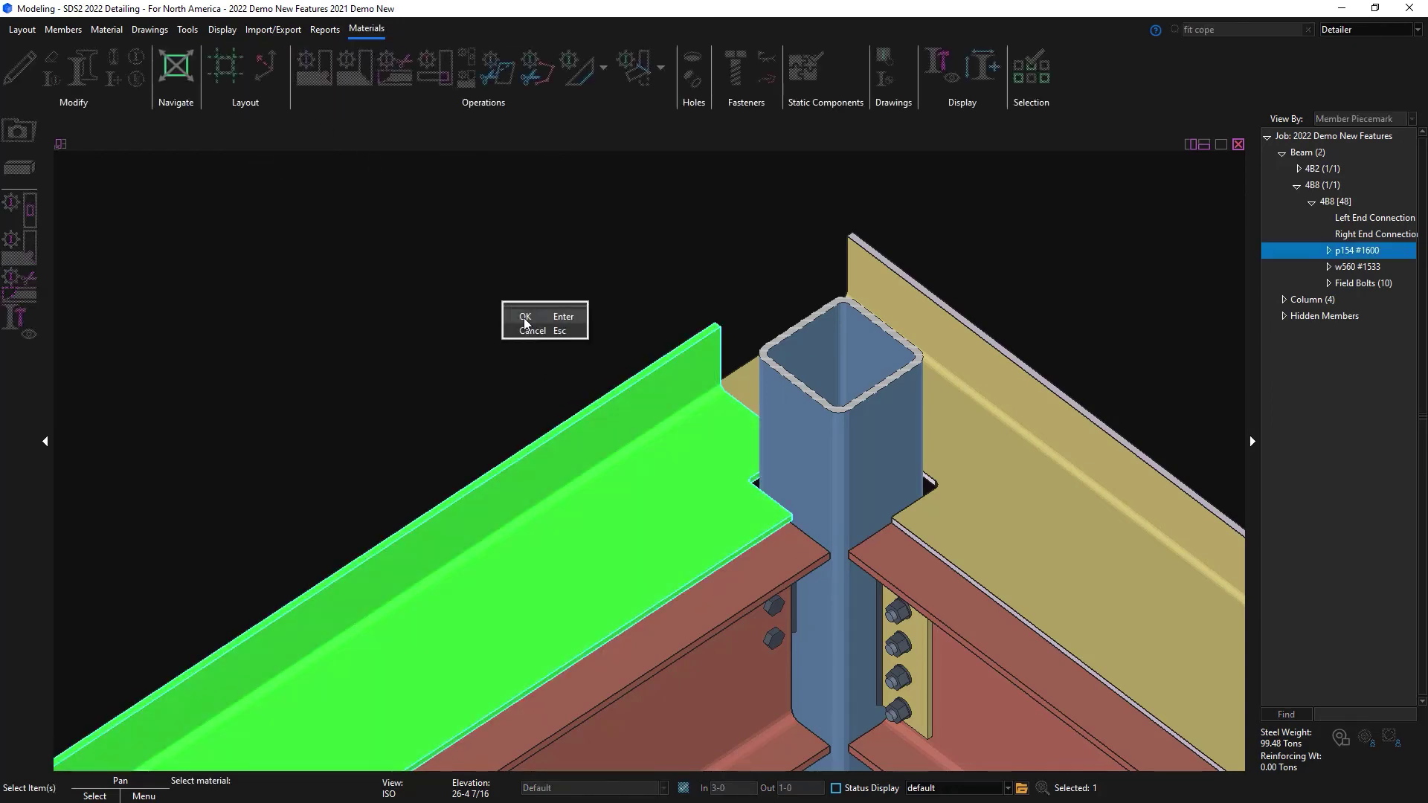
pyautogui.click(523, 319)
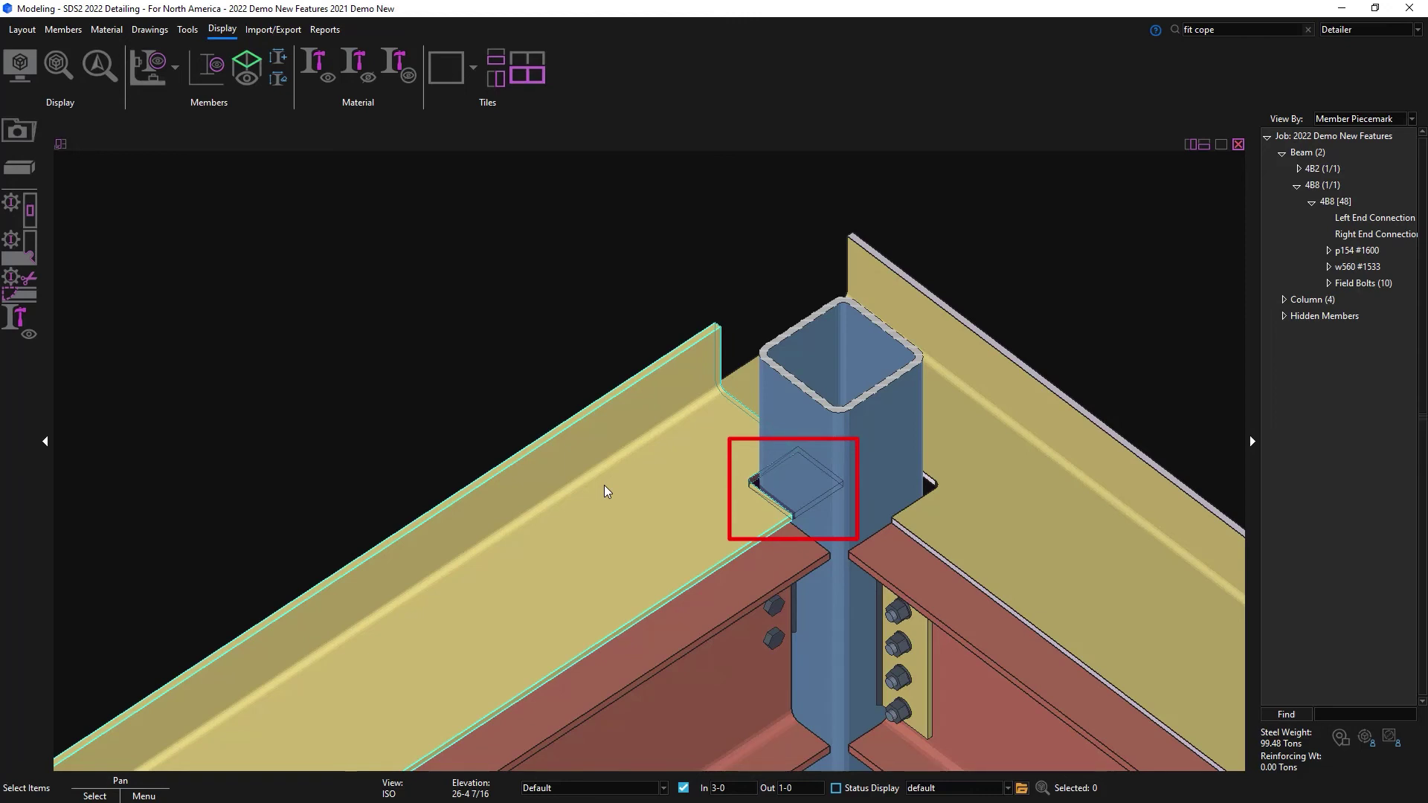
pyautogui.scroll(-6, 604, 485)
pyautogui.scroll(6, 267, 617)
pyautogui.scroll(5, 263, 592)
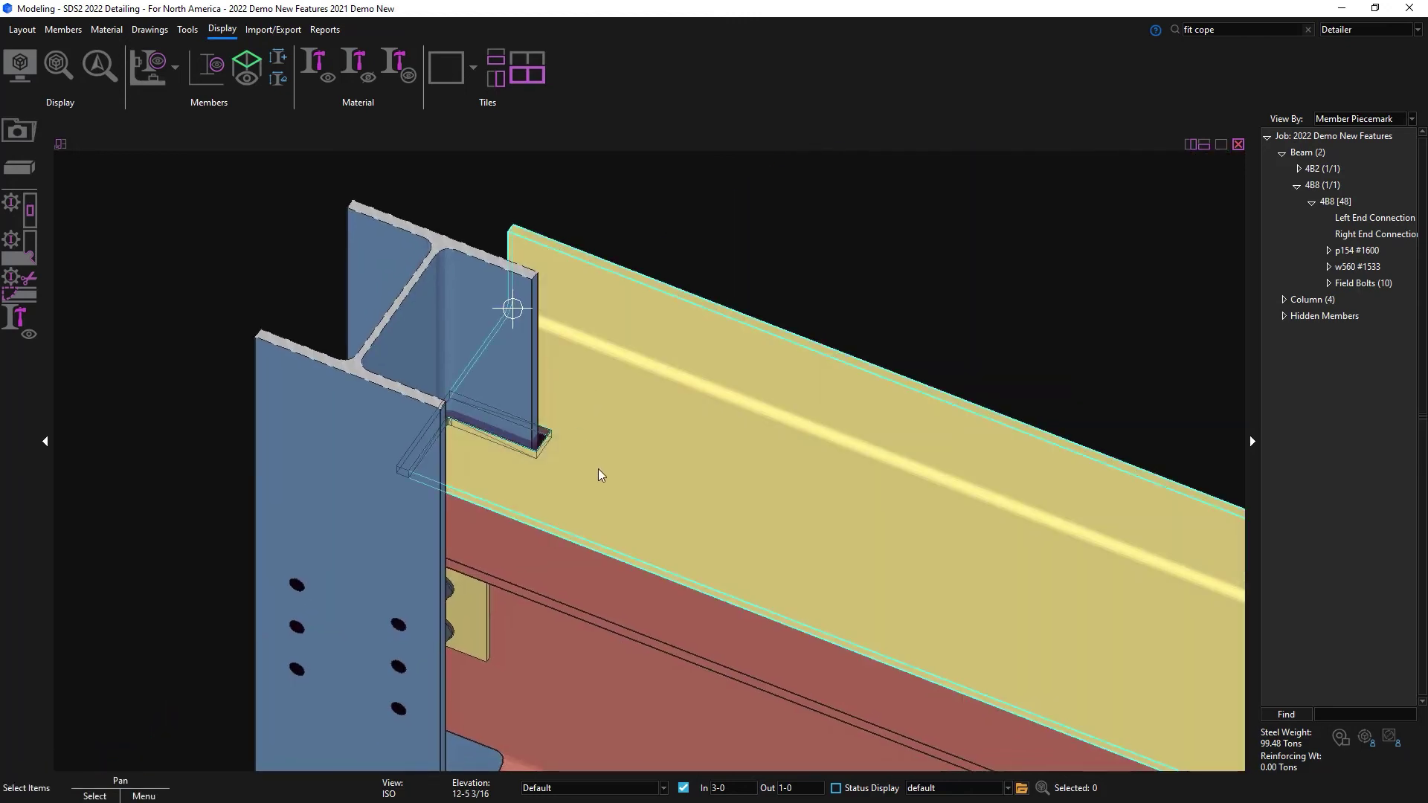
# With the Material Operations filter, edit the column fit operation's clearance to 1/4
pyautogui.click(663, 788)
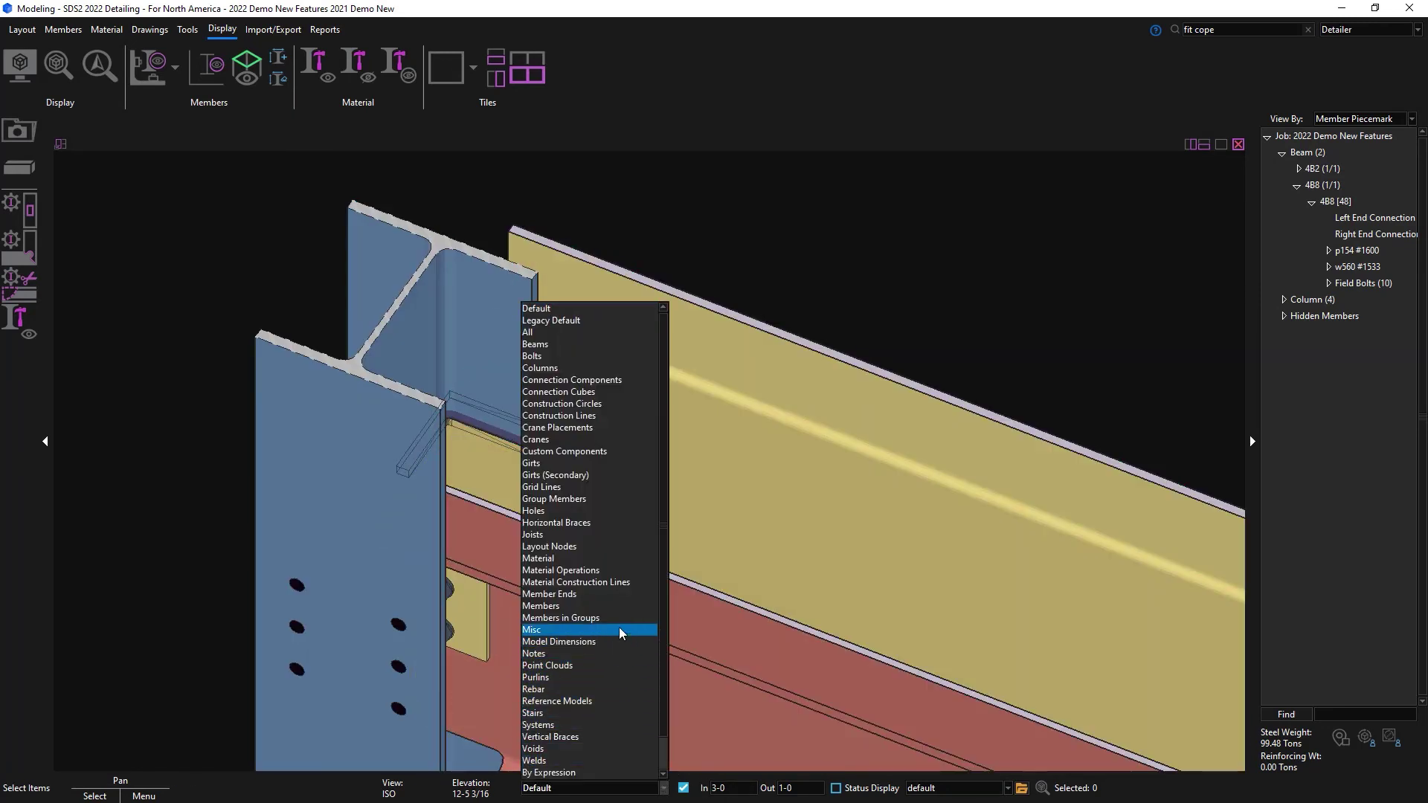
pyautogui.click(600, 571)
pyautogui.click(536, 446)
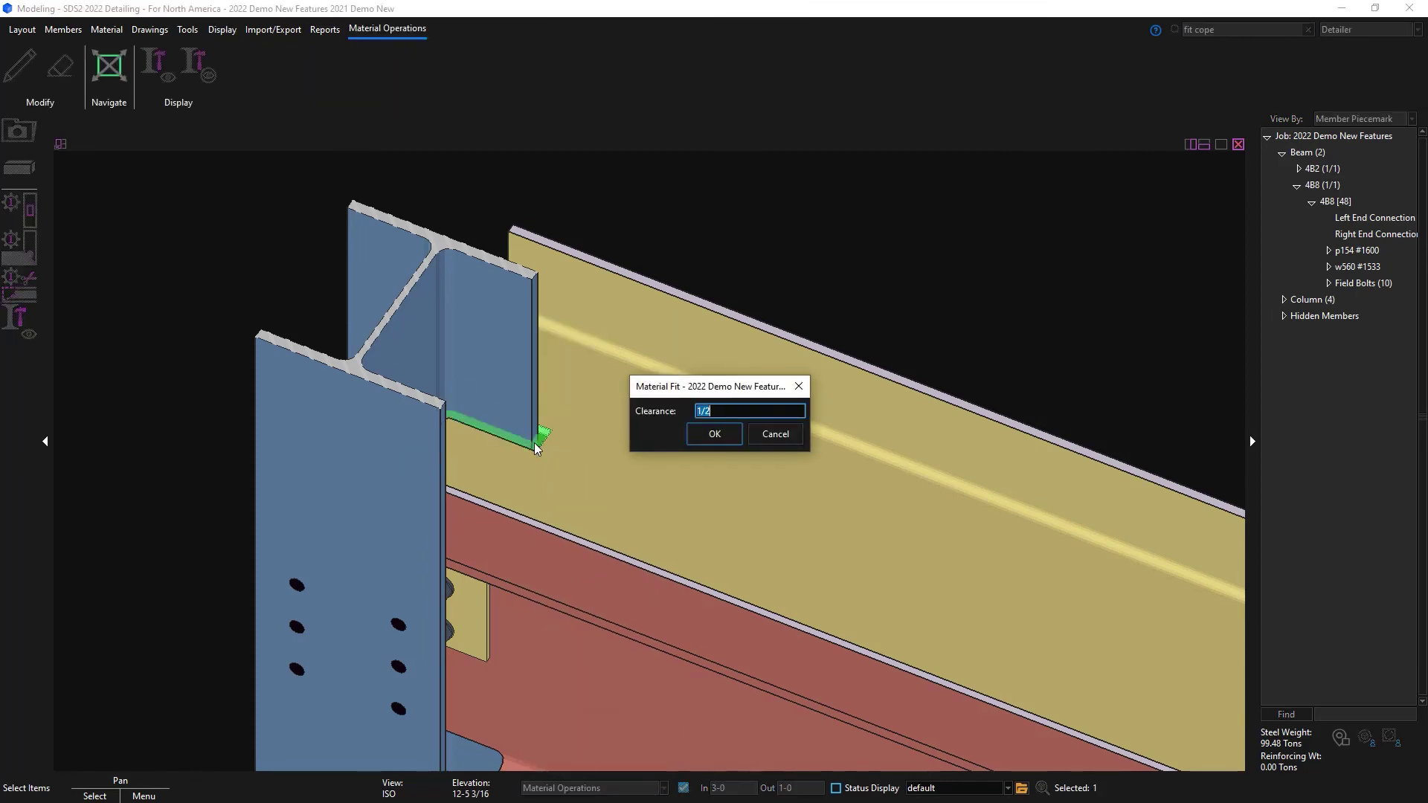
pyautogui.write('1/4')
pyautogui.press('Return')
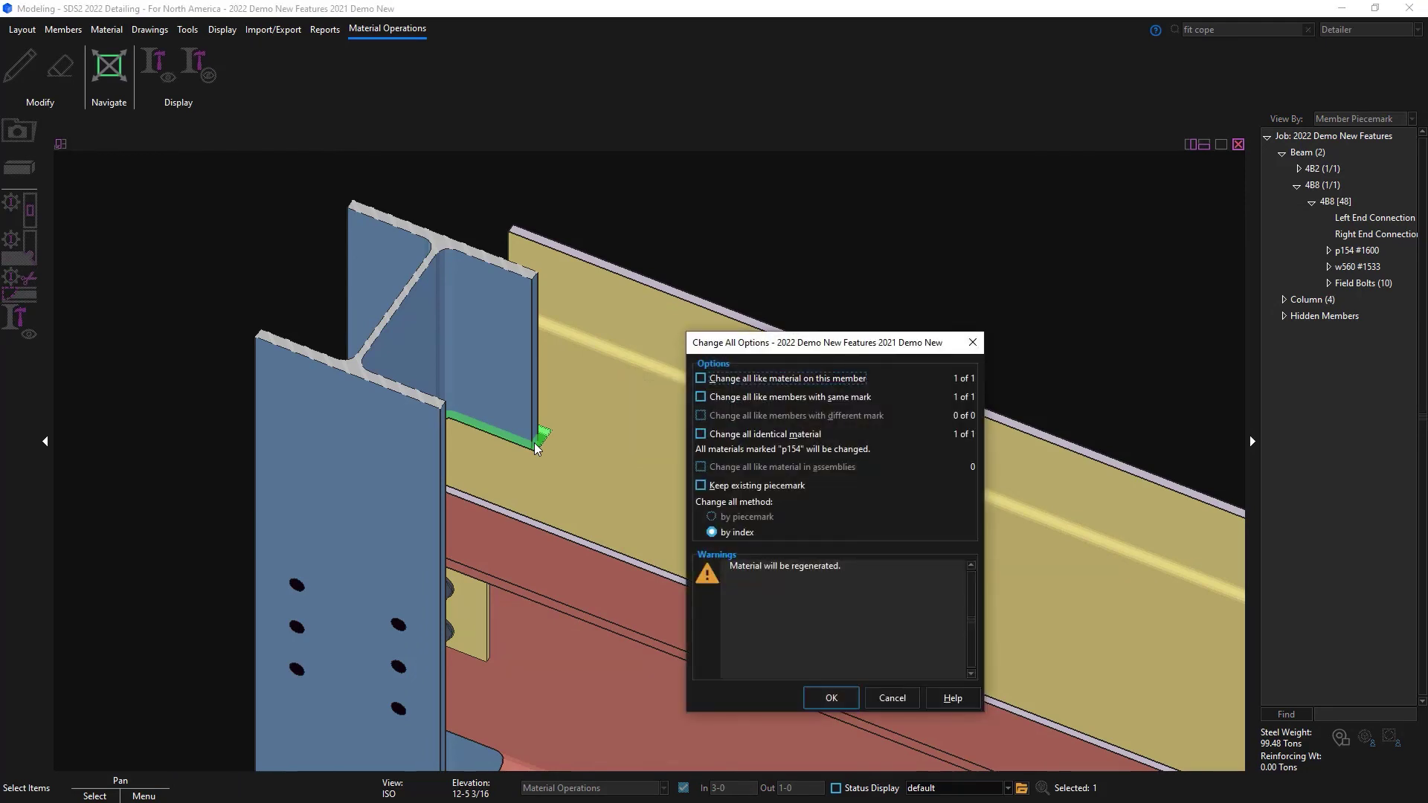
pyautogui.click(829, 696)
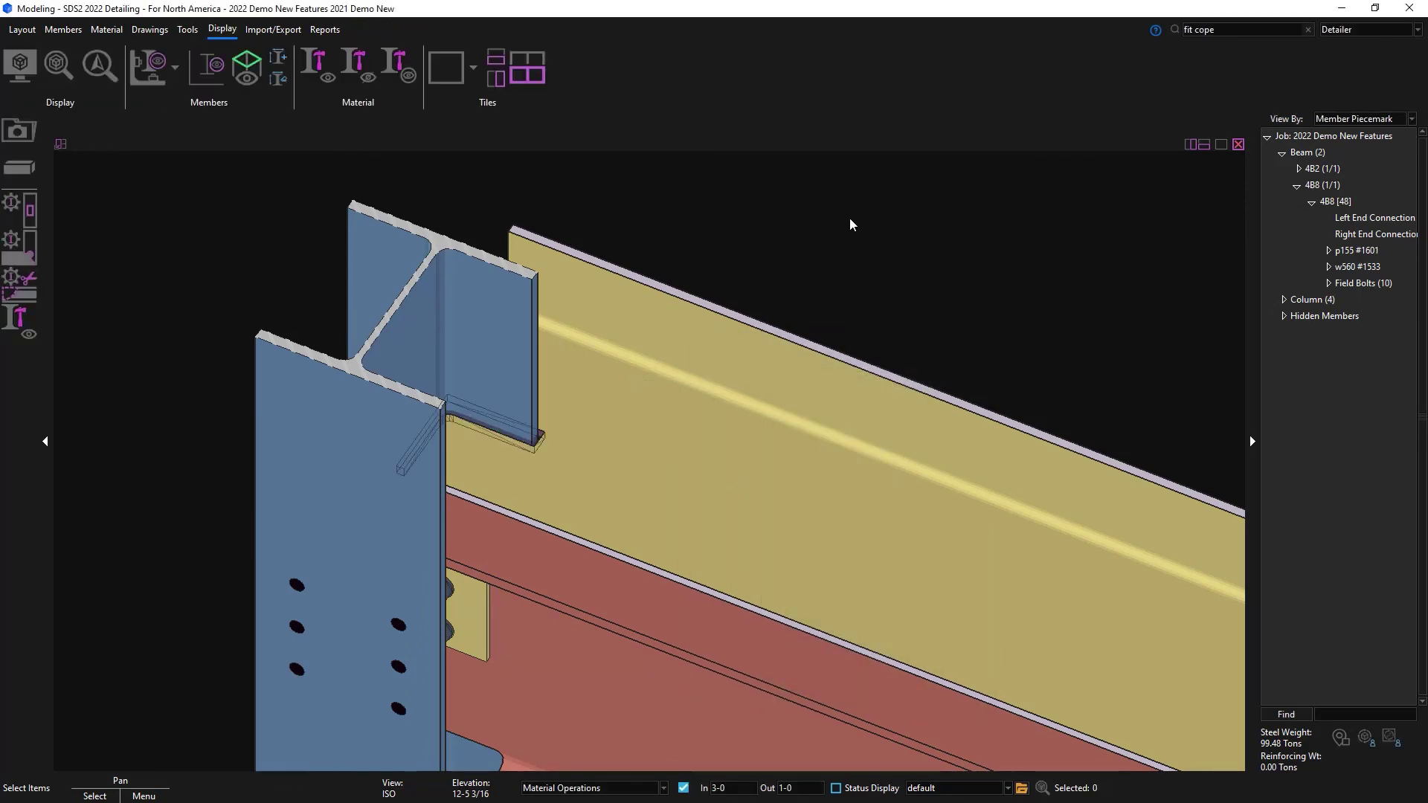
# Hide material operations on plate p155 and set the selection filter back to Material
pyautogui.click(360, 69)
pyautogui.click(631, 387)
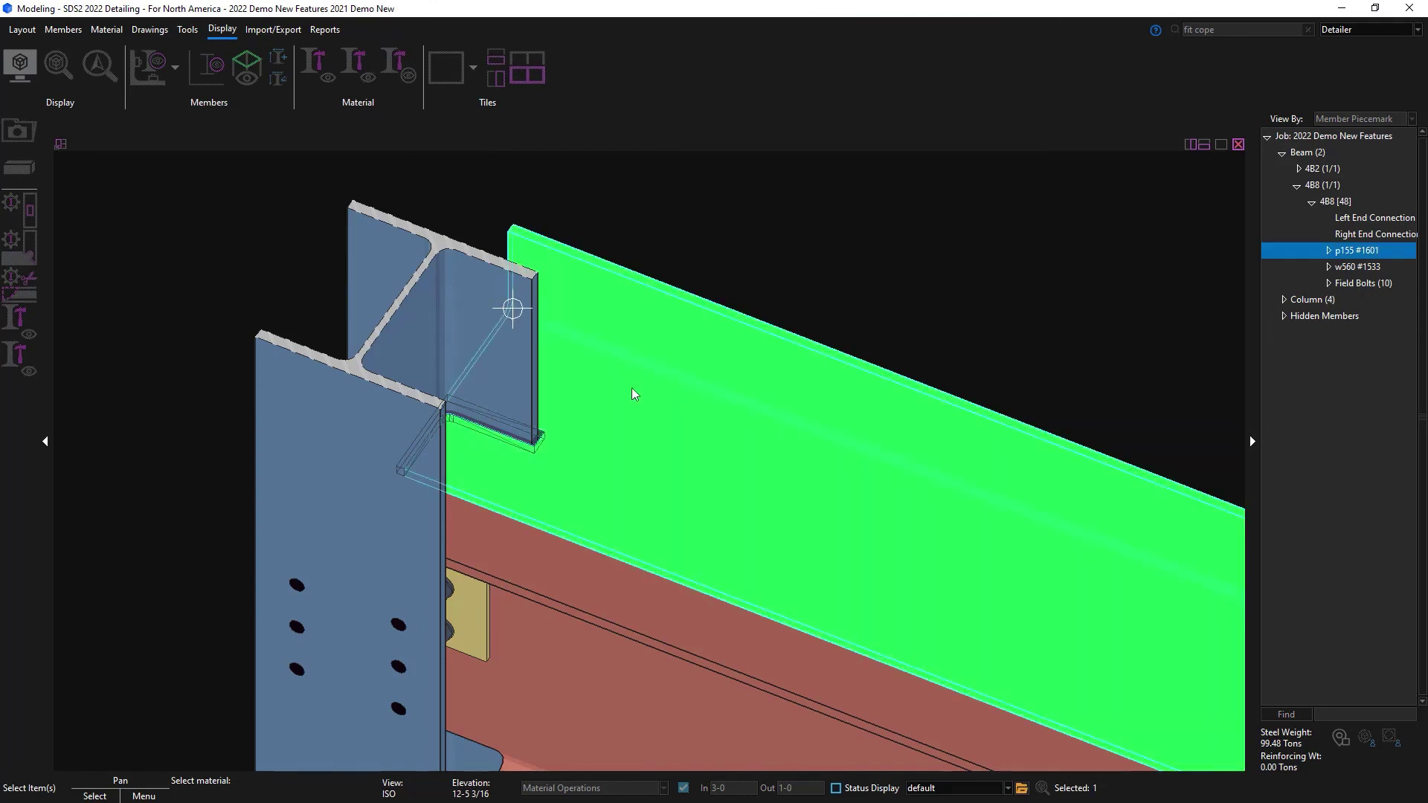
pyautogui.rightClick(727, 223)
pyautogui.click(691, 316)
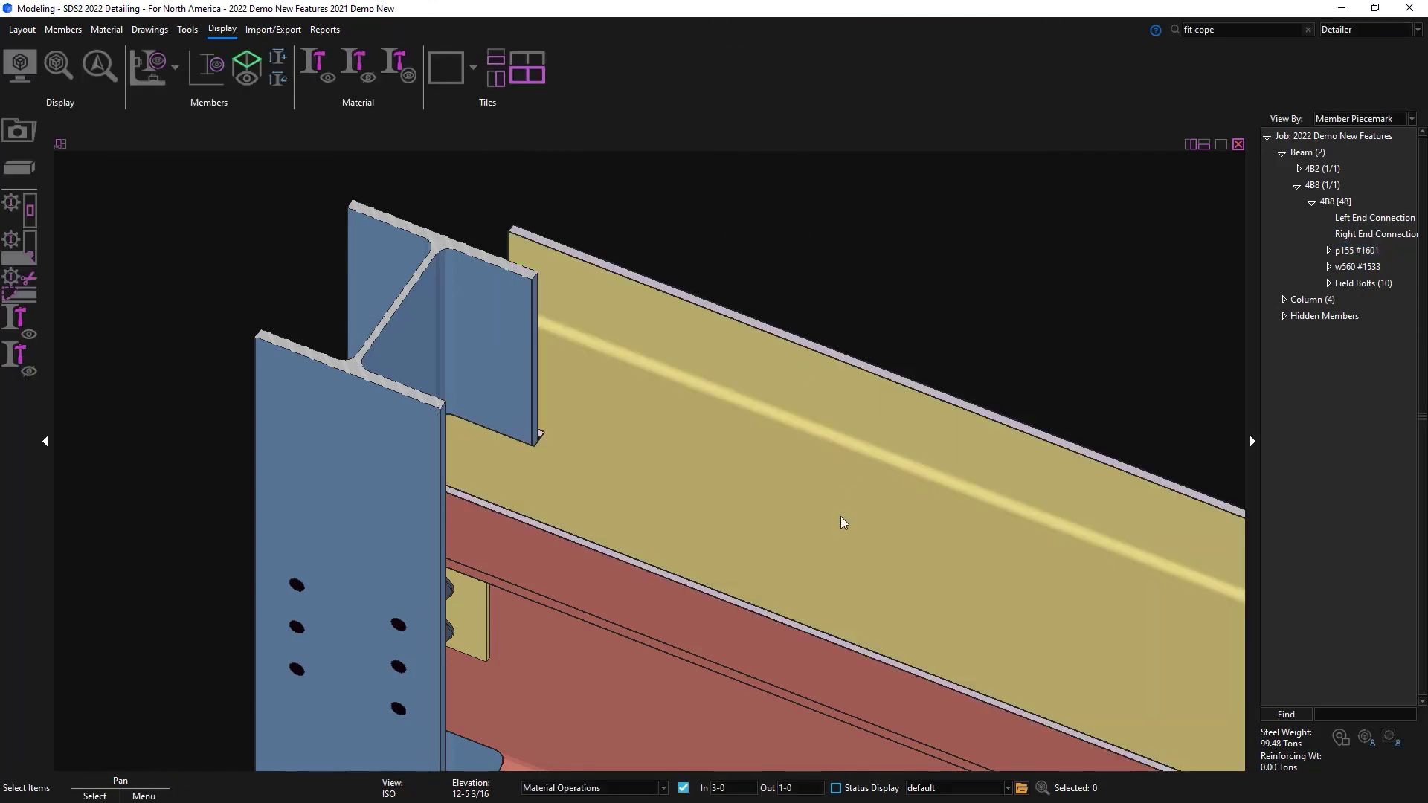
pyautogui.click(660, 784)
pyautogui.click(569, 558)
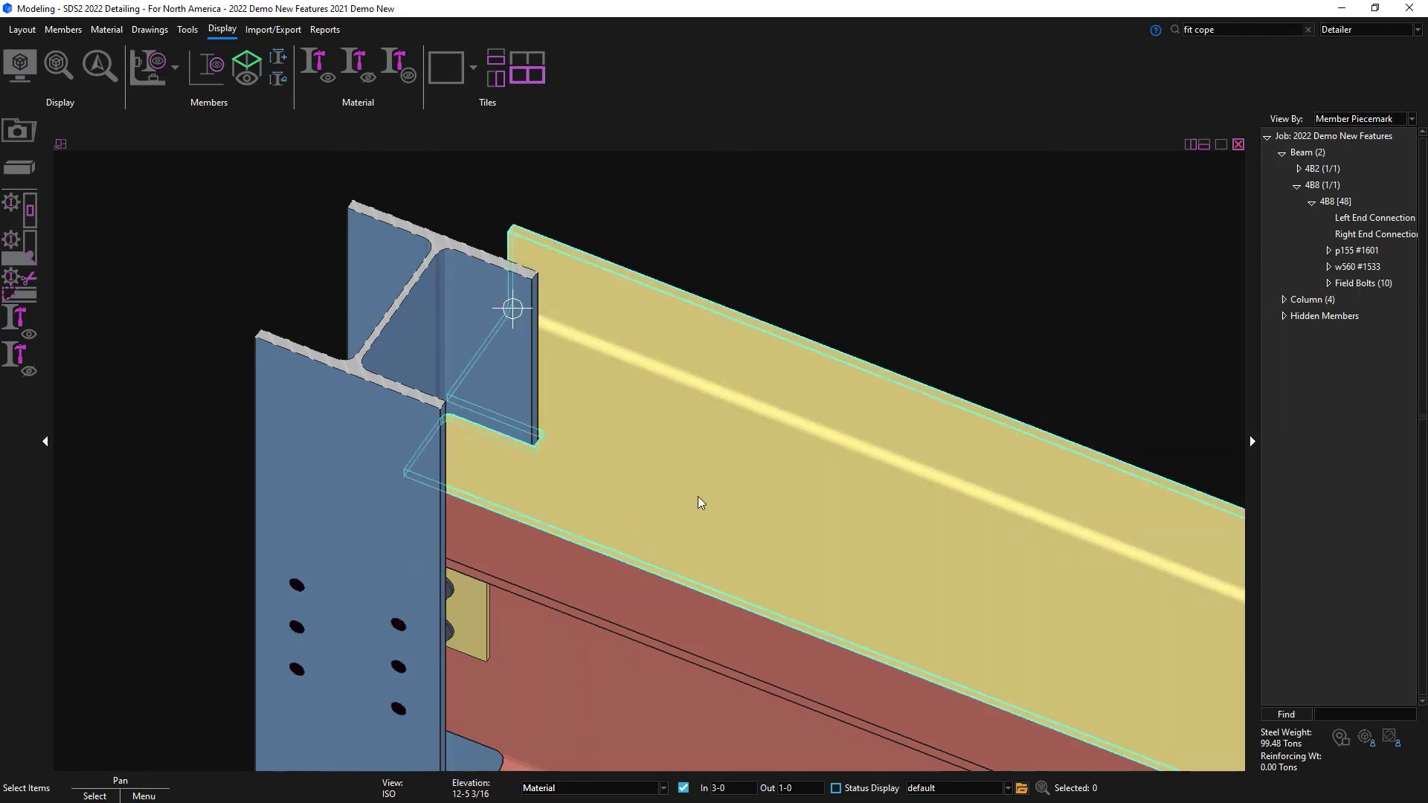
# Show material operations on plate p155 from its right-click menu
pyautogui.click(700, 496)
pyautogui.rightClick(701, 493)
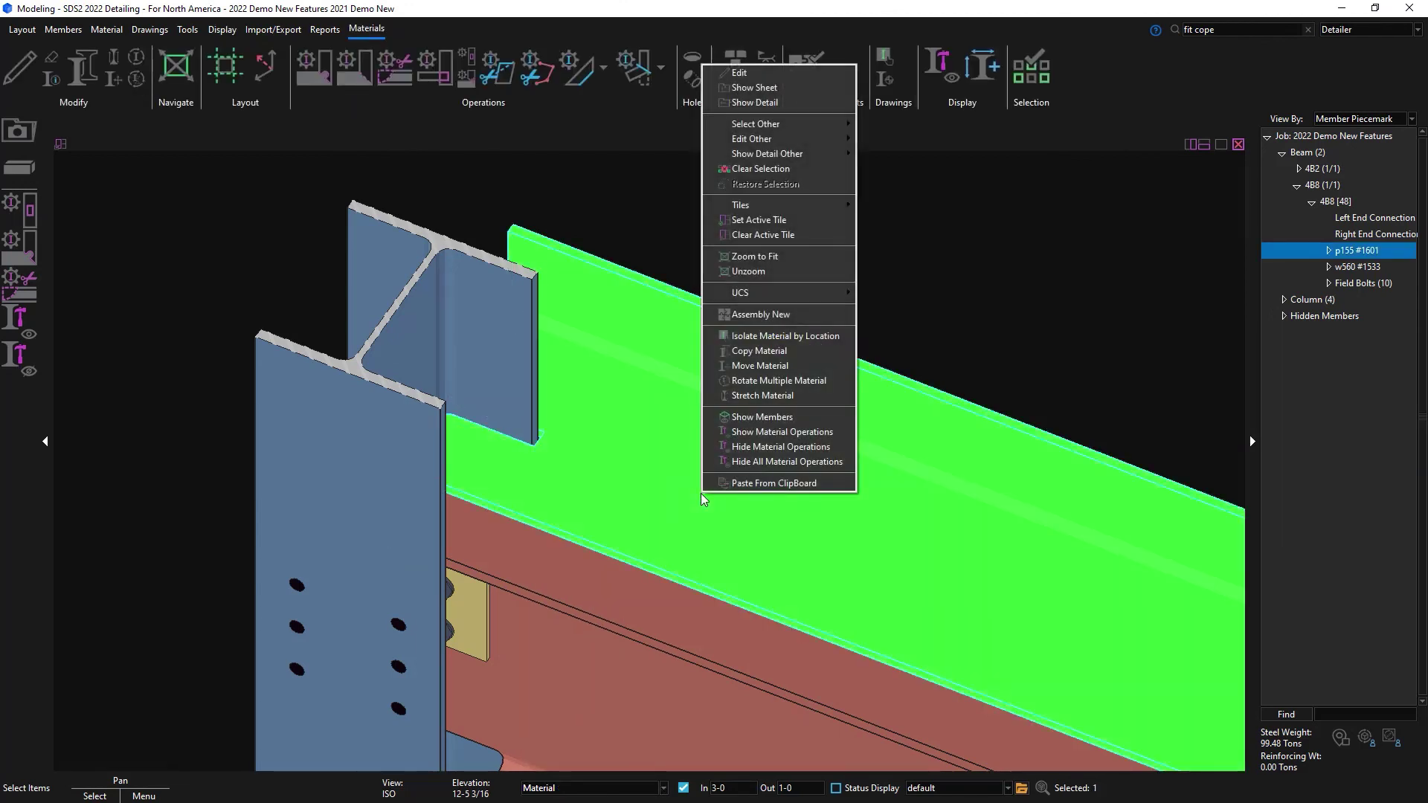
pyautogui.click(809, 433)
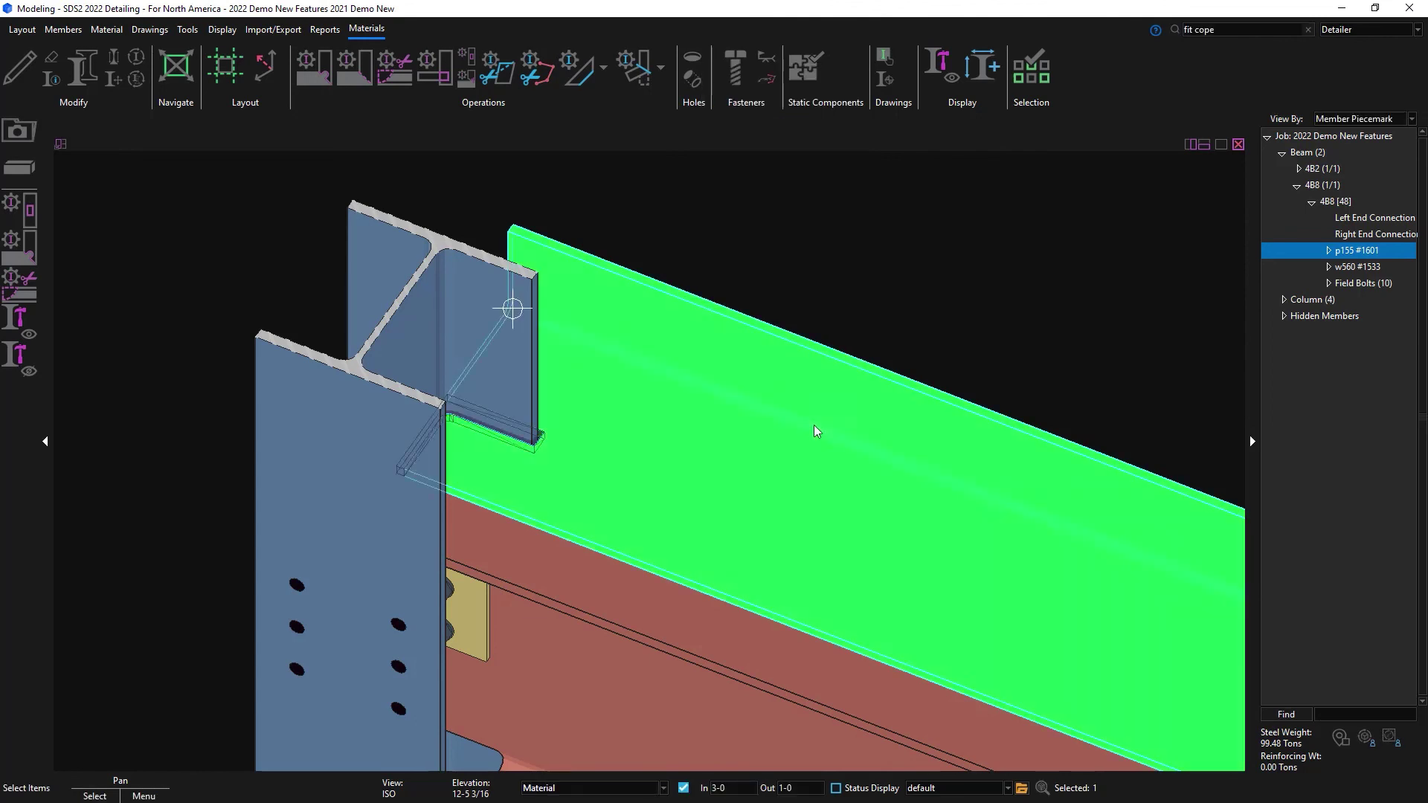
# Clear the selection and hide all material operations in the model
pyautogui.click(984, 323)
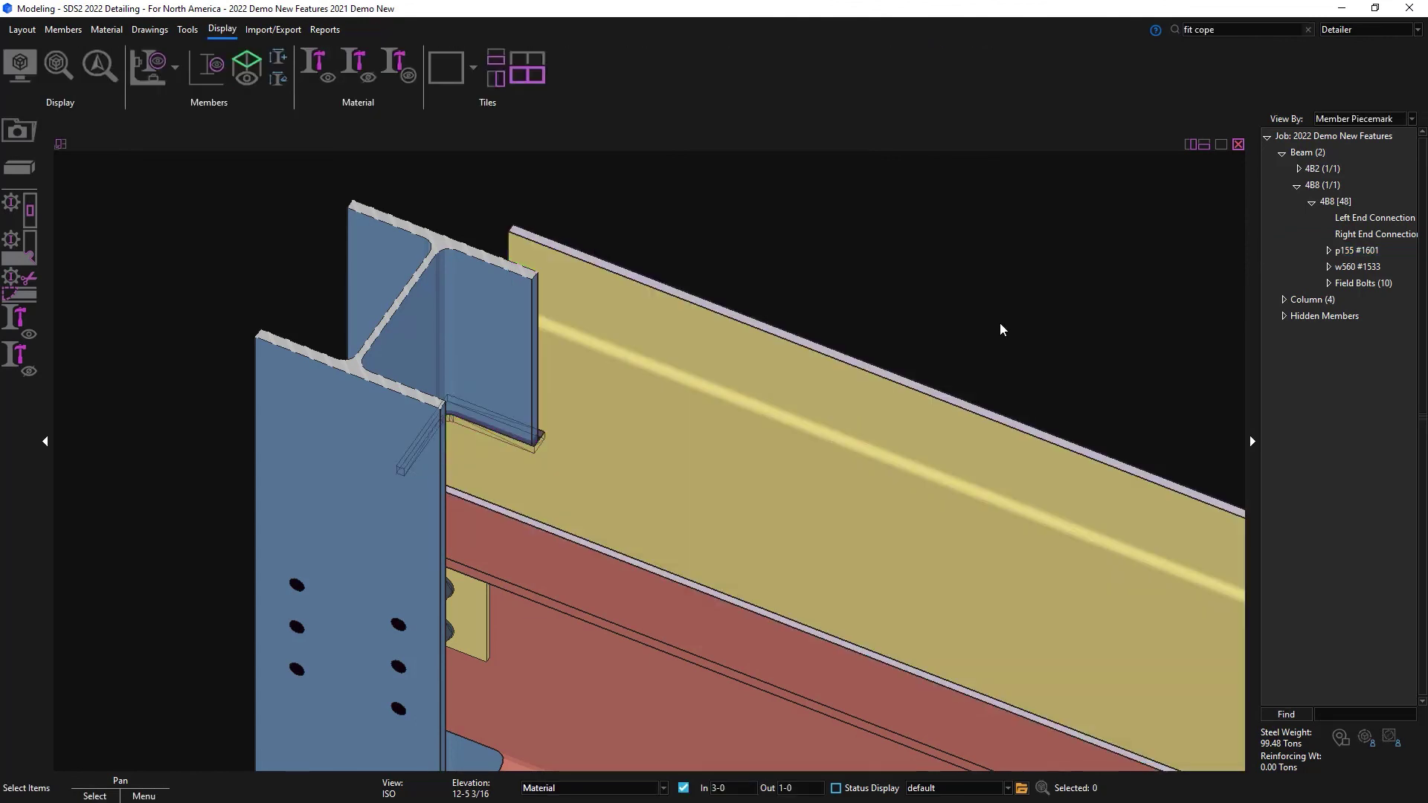
pyautogui.rightClick(803, 476)
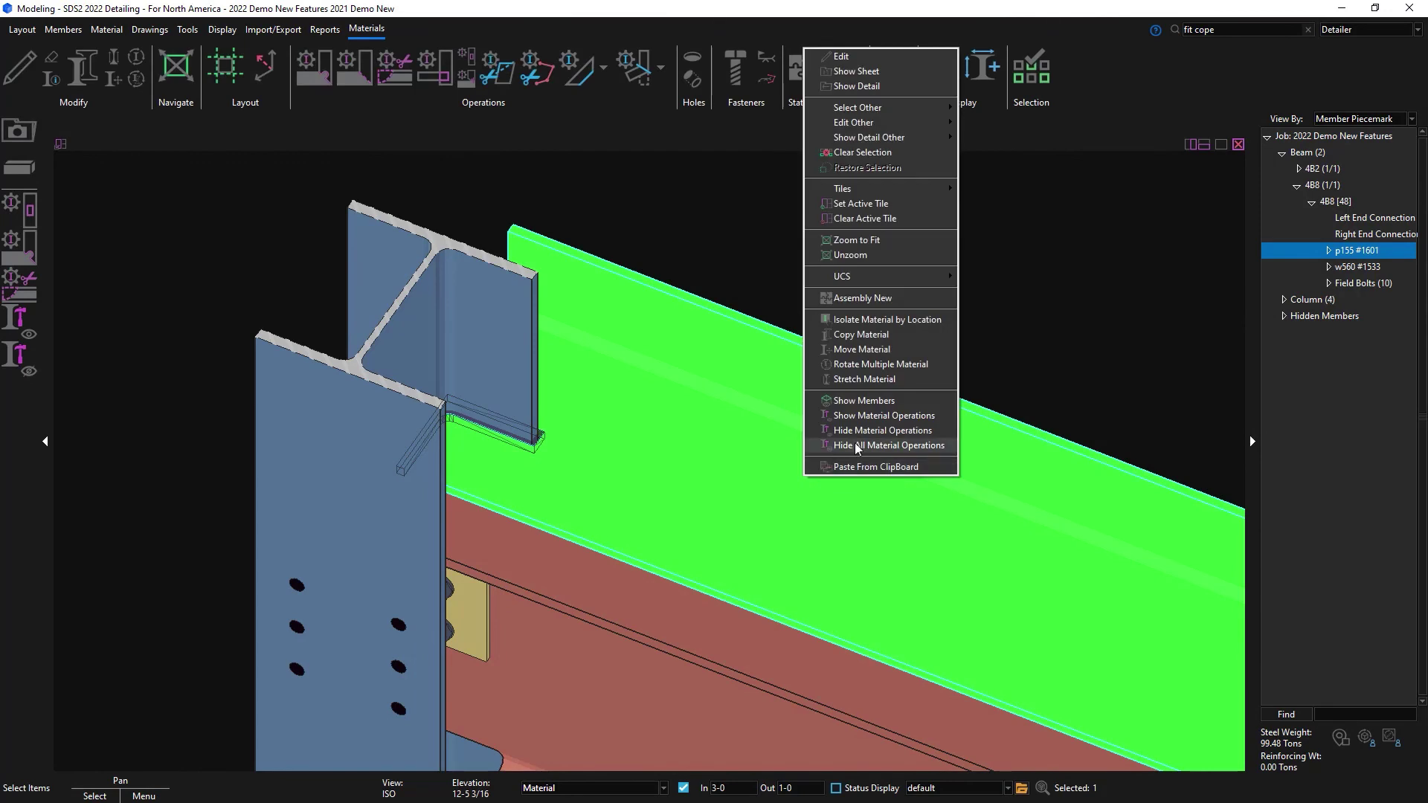
pyautogui.click(858, 434)
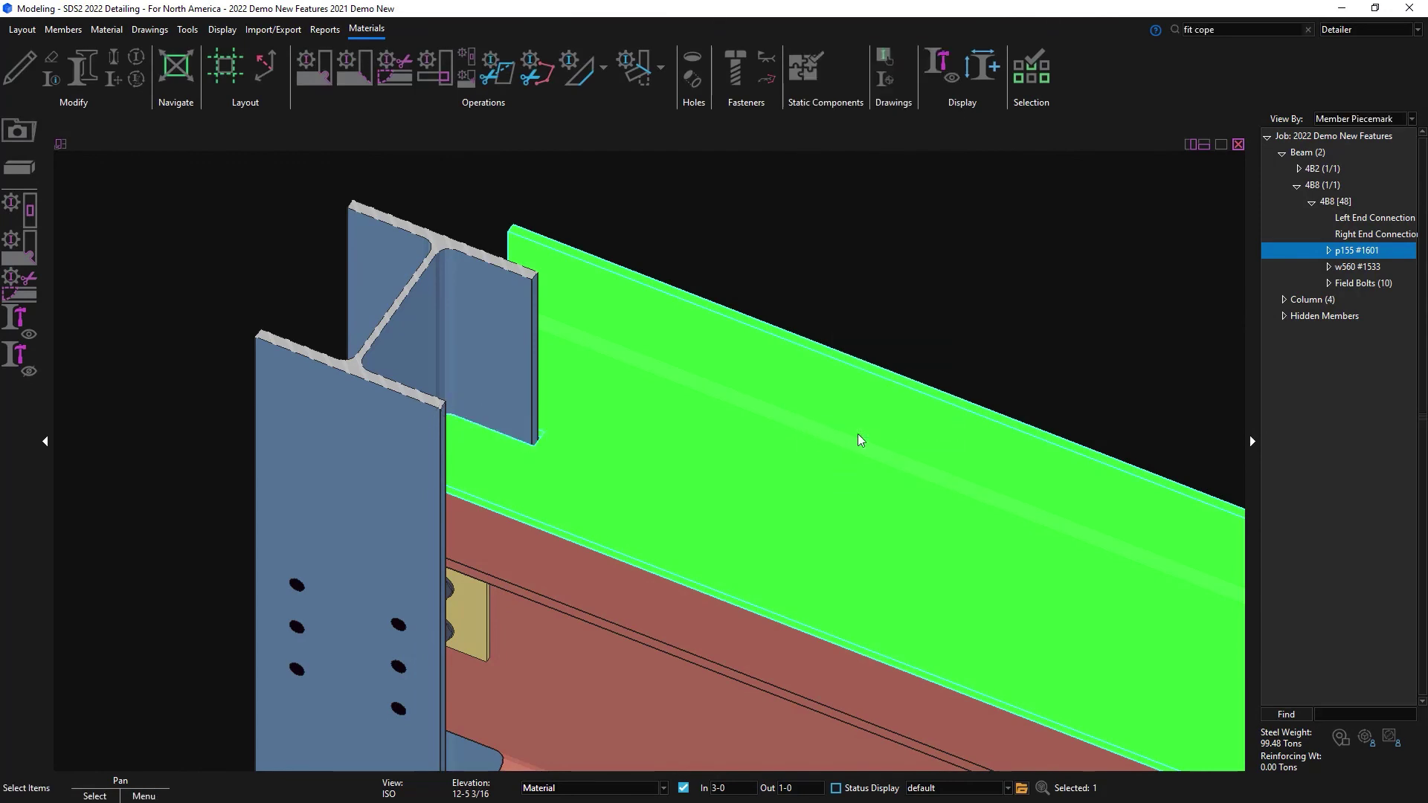